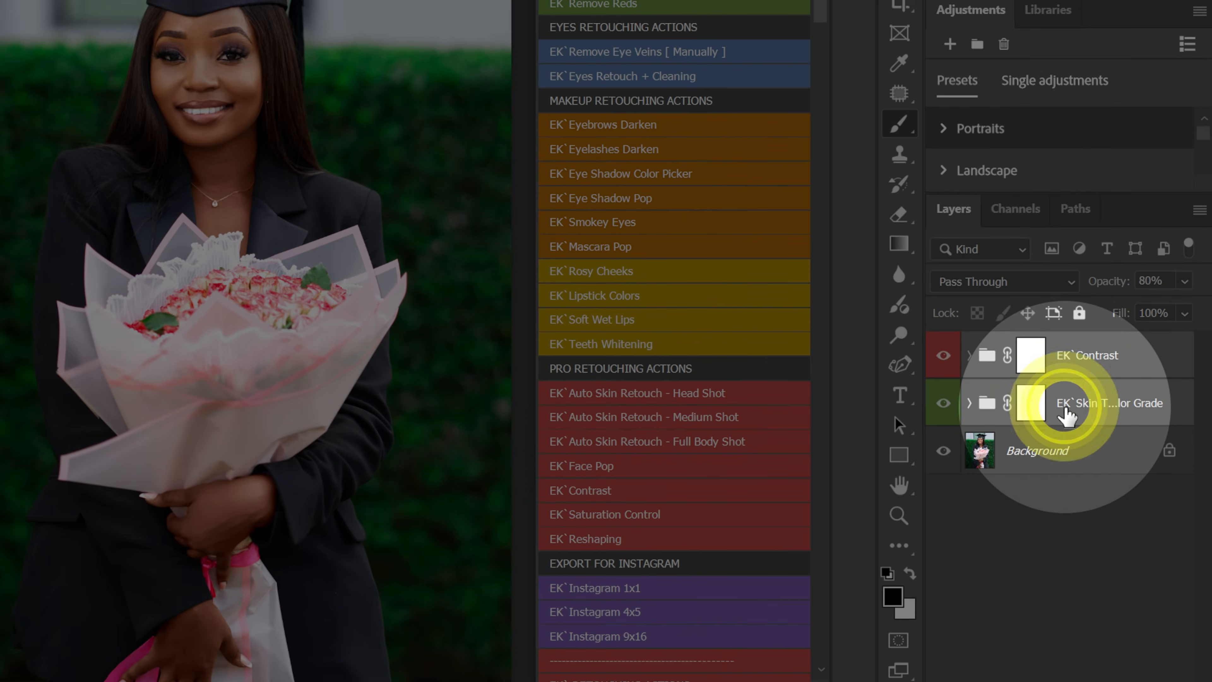
Copy the selected EK`Contrast and EK`Skin Tones Color Grade groups from the Example 1 photo onto Example 2.
left_click_drag(1067, 415, 50, 0)
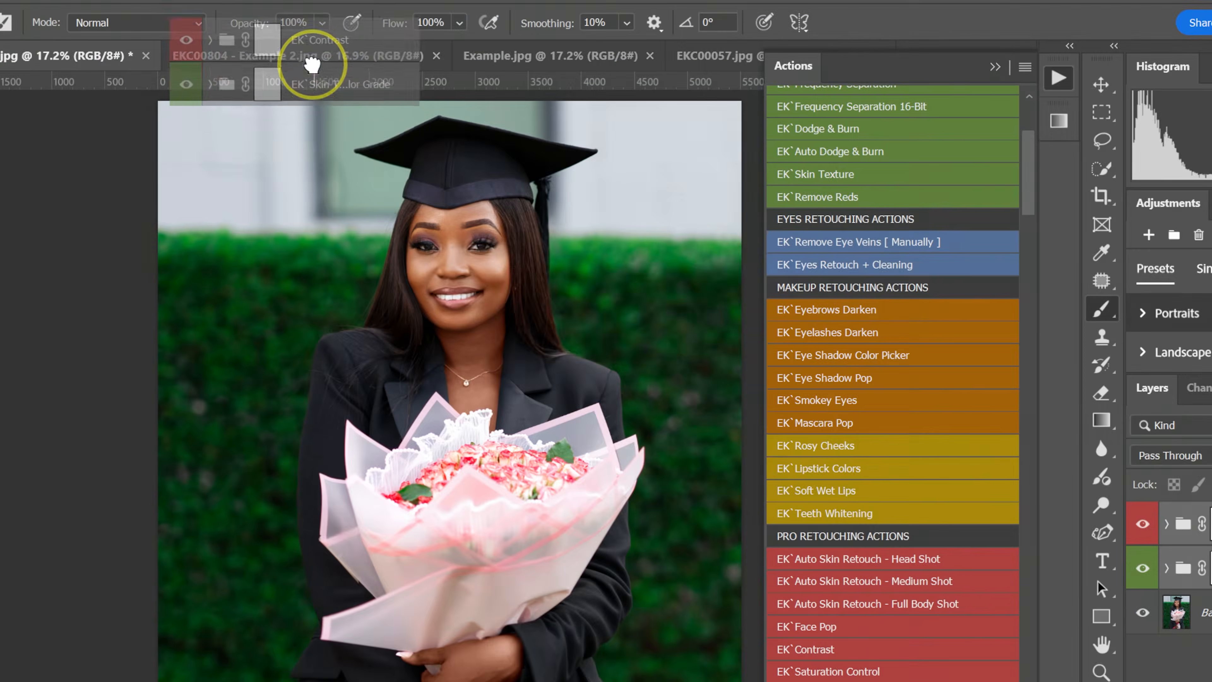
left_click_drag(313, 65, 462, 332)
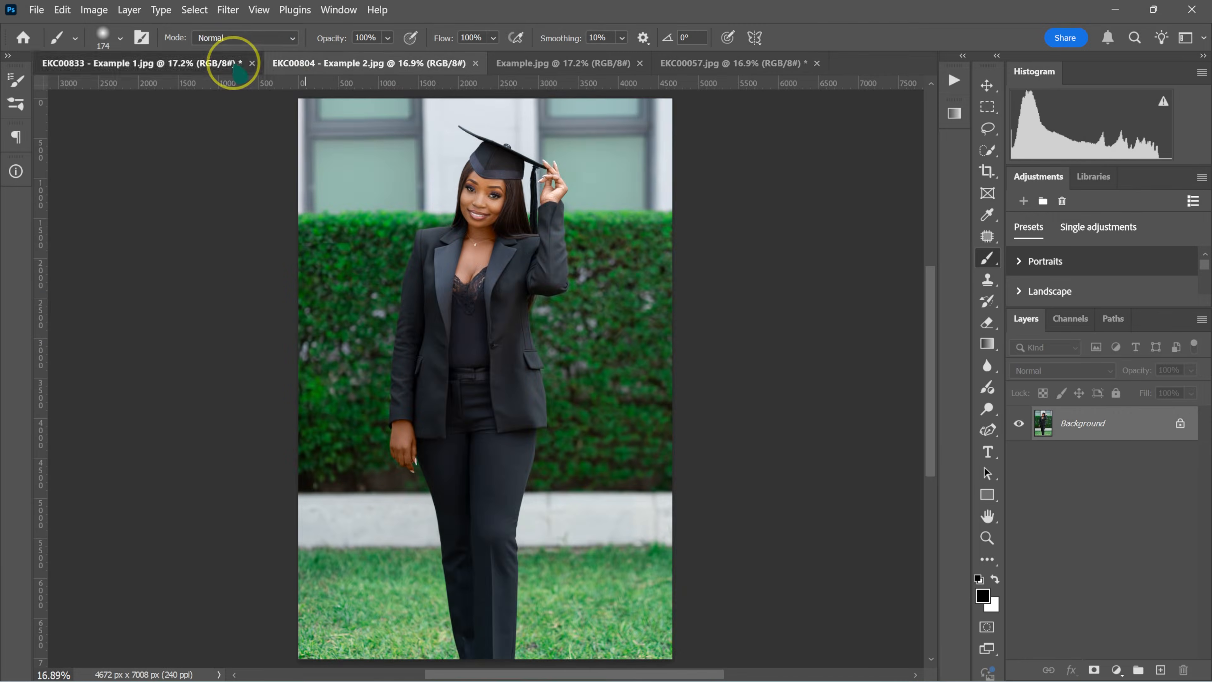
Compare the Example 1 and Example 2 photos, ending on Example 1.
left_click(231, 63)
left_click(290, 63)
left_click(220, 66)
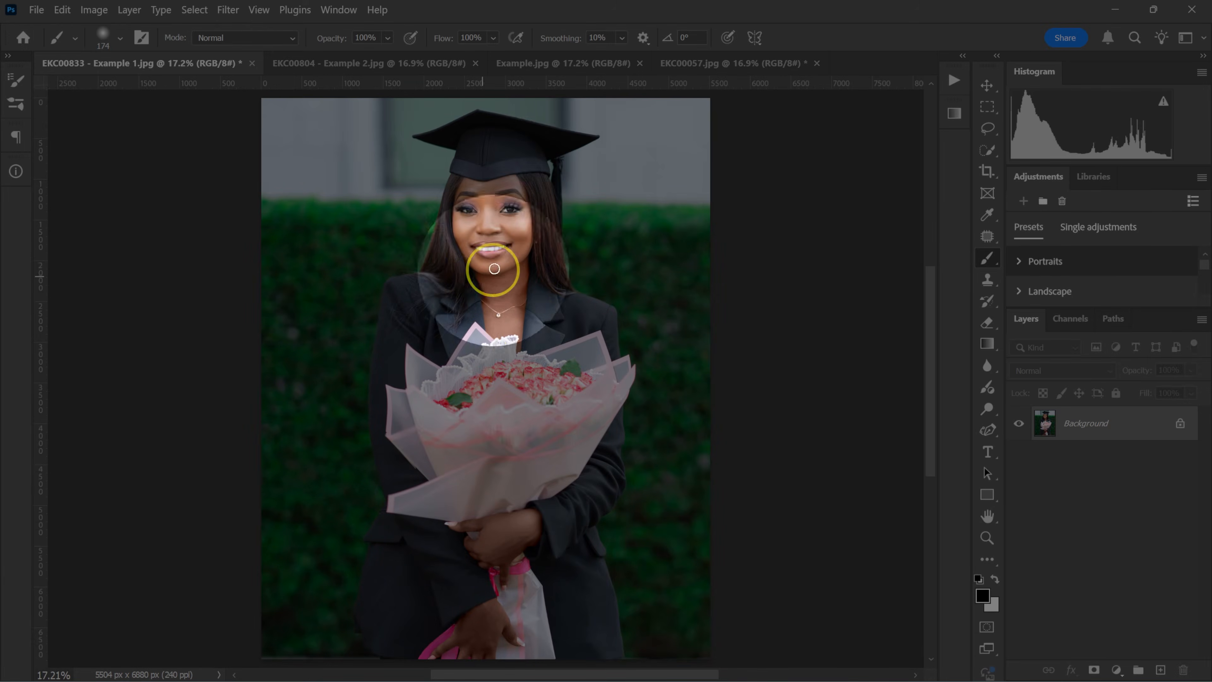
Run the EK`Light - Medium - Dark Skin Tones color grade action on the Example 1 photo.
left_click(339, 9)
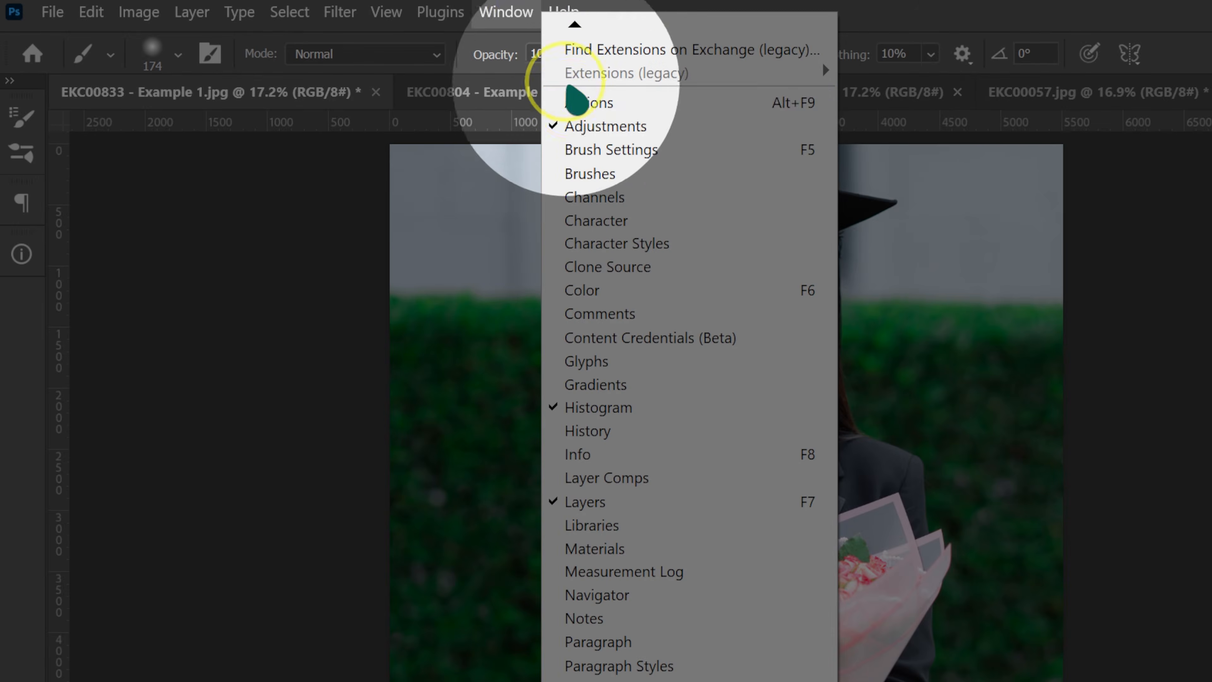
left_click(577, 103)
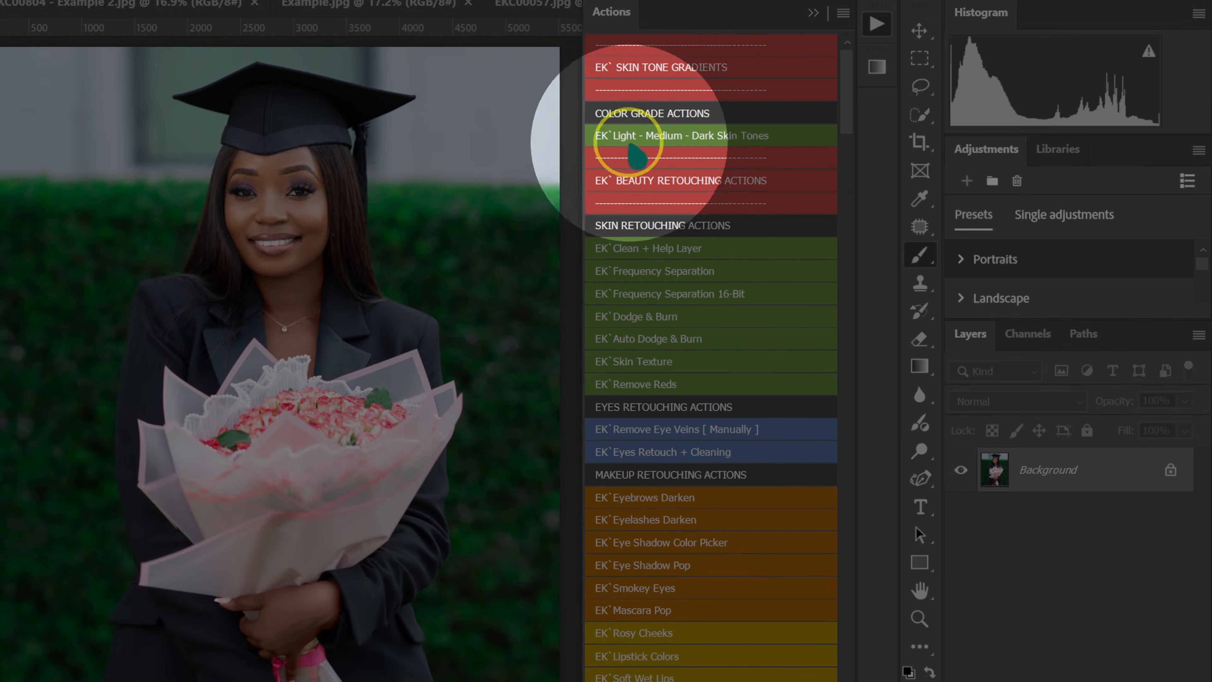
left_click(686, 138)
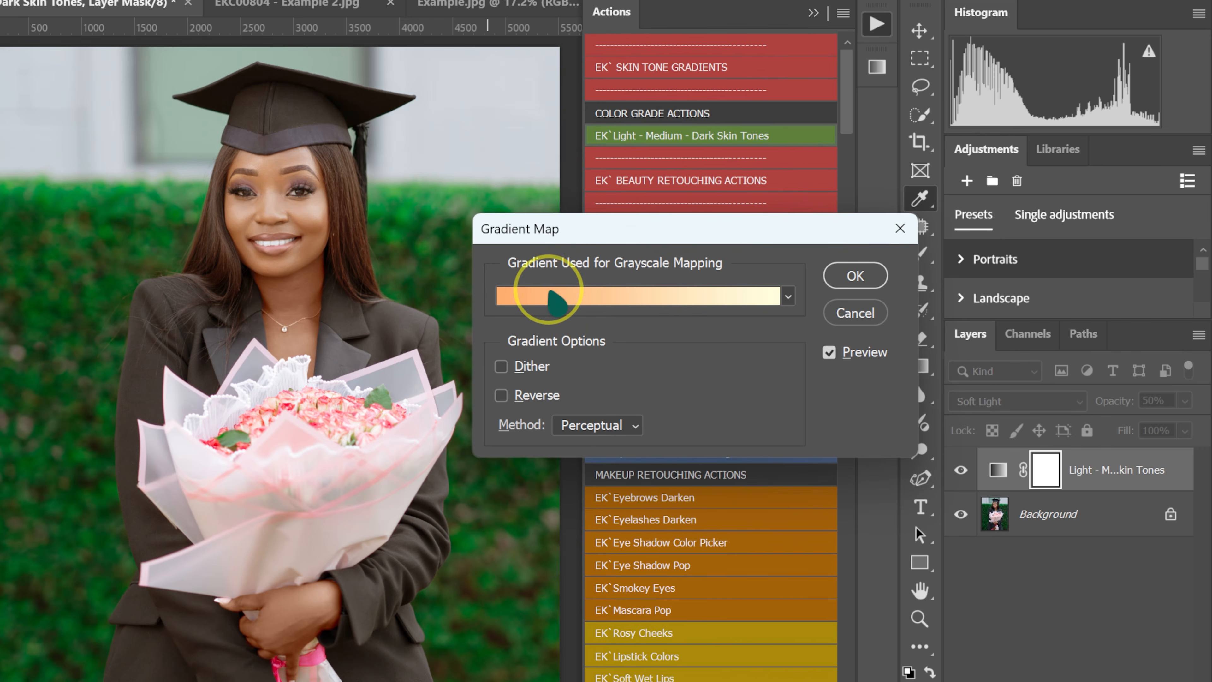
Open the gradient map's gradient for editing and expand the All Skin Tones - Gradients preset group.
left_click(553, 296)
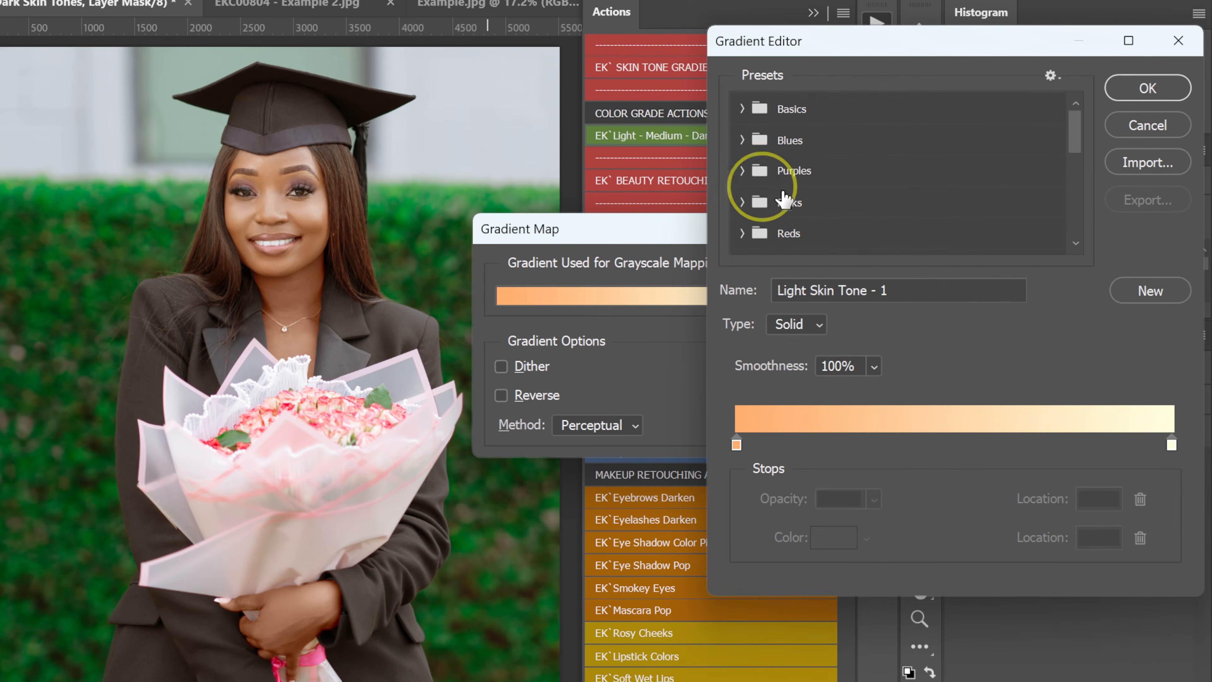
scroll(807, 201, "down", 6)
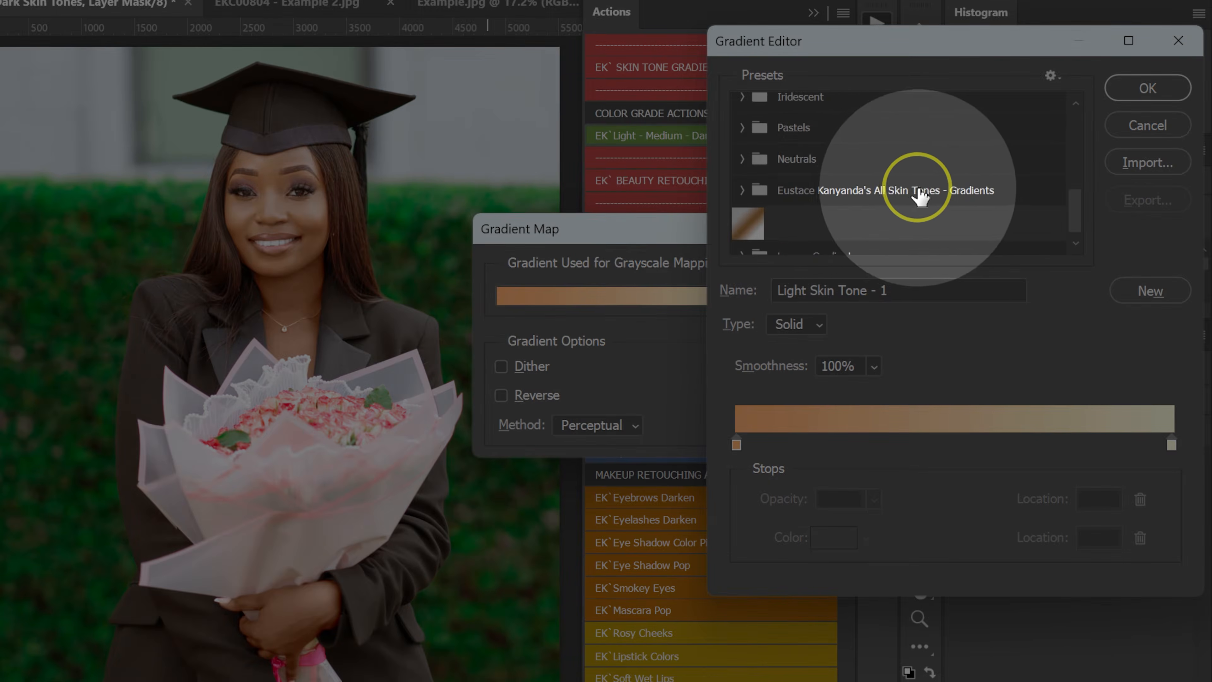
left_click(743, 191)
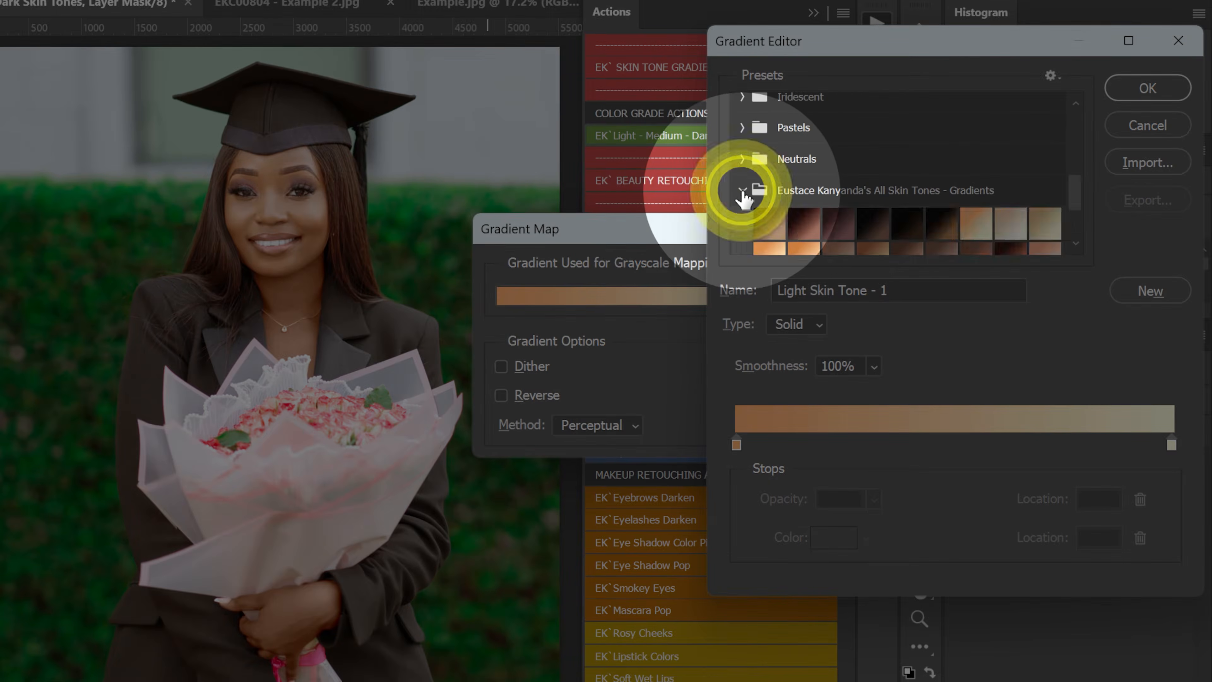
scroll(766, 217, "down", 2)
Try the skin tone gradient presets one after another, from Dark Skin Tone - 1 through Tan to Peach.
left_click(770, 160)
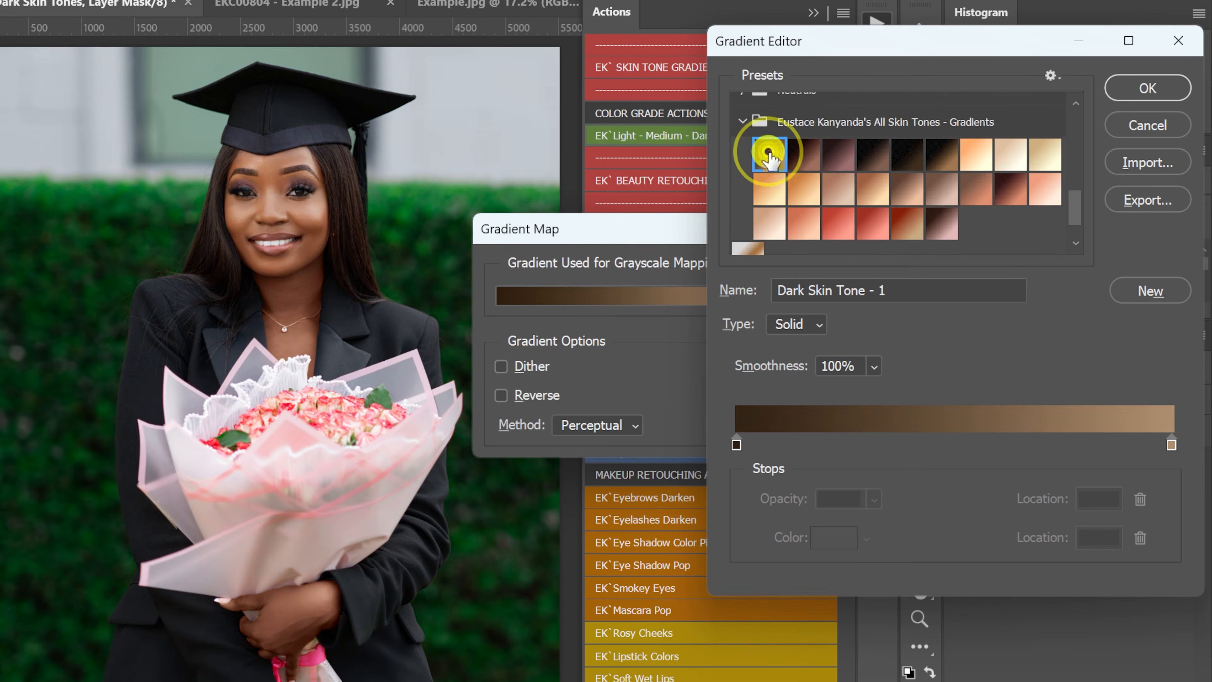
left_click(805, 155)
left_click(840, 156)
left_click(876, 153)
left_click(905, 153)
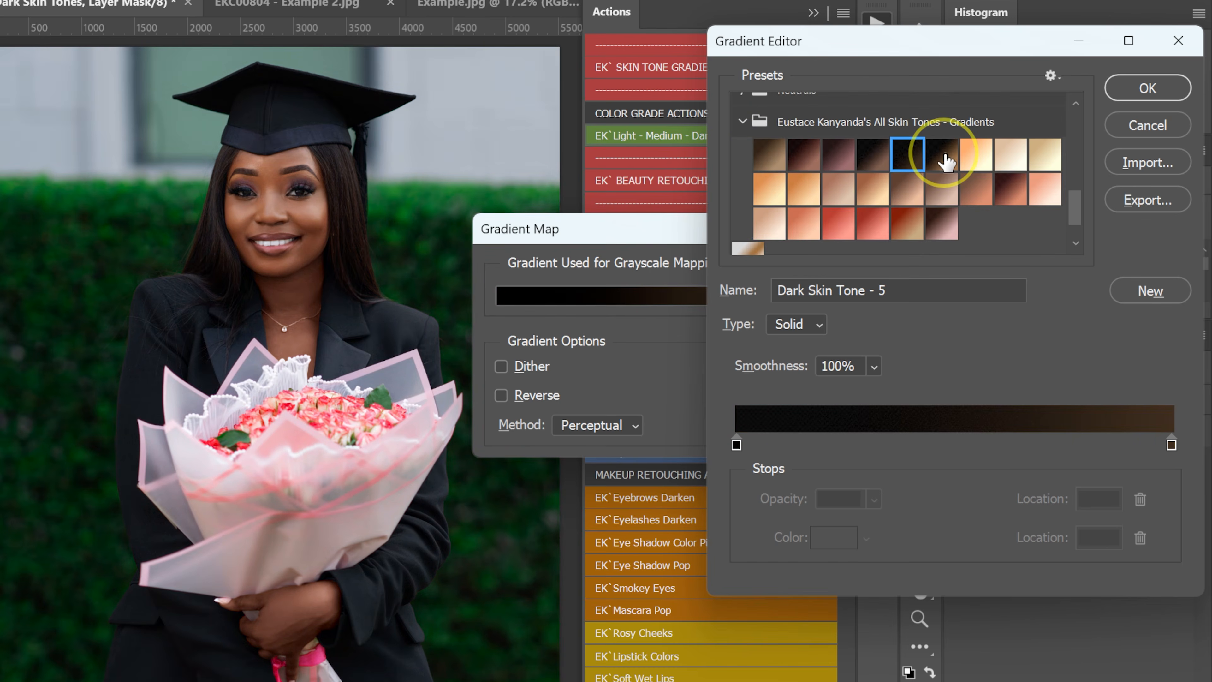
left_click(942, 154)
left_click(977, 152)
left_click(1010, 153)
left_click(1032, 155)
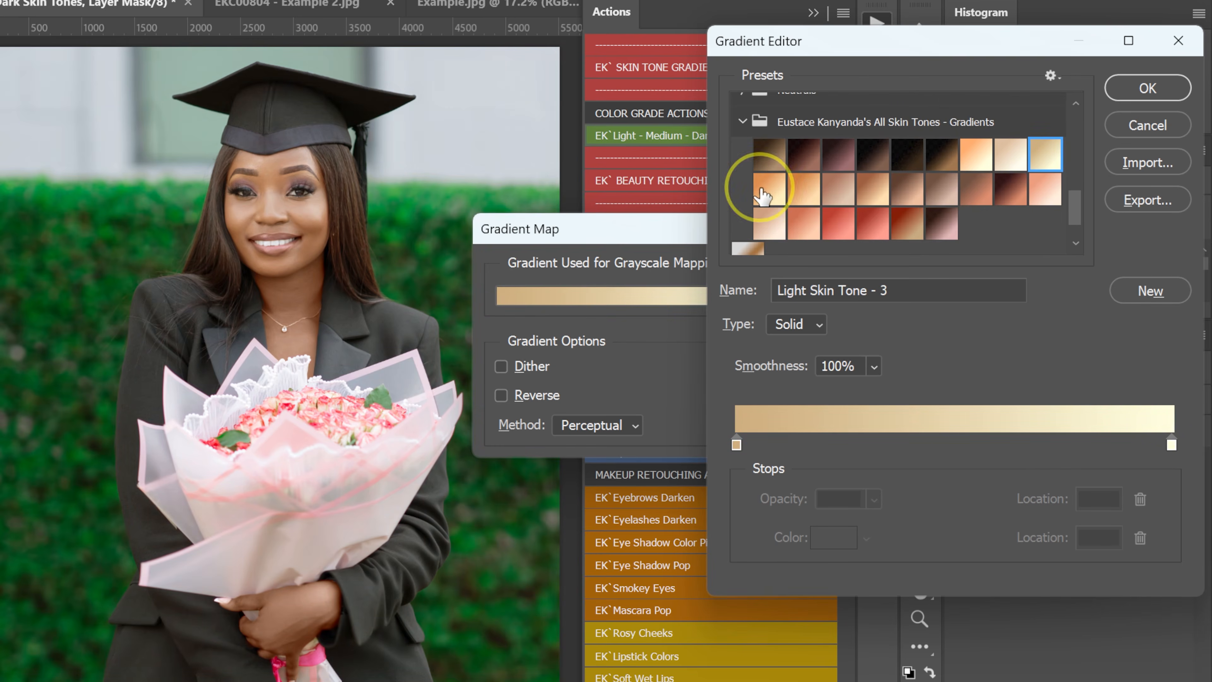
left_click(769, 190)
left_click(805, 191)
left_click(840, 191)
left_click(872, 191)
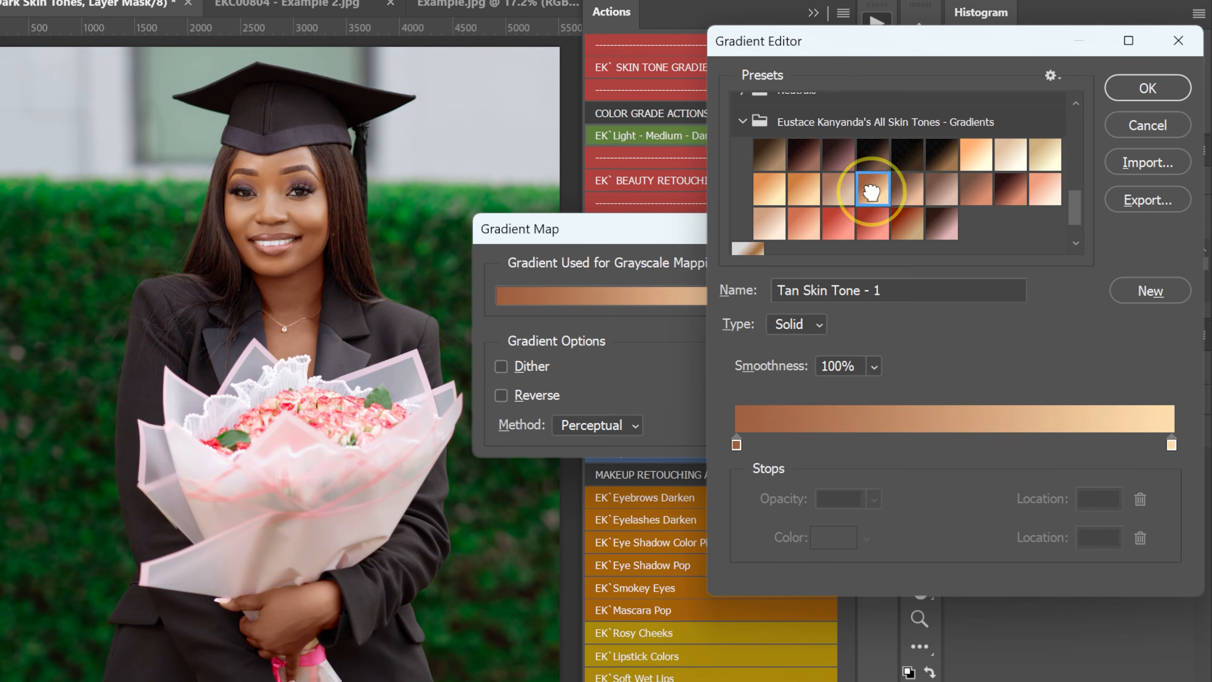
left_click(907, 190)
left_click(942, 190)
left_click(976, 190)
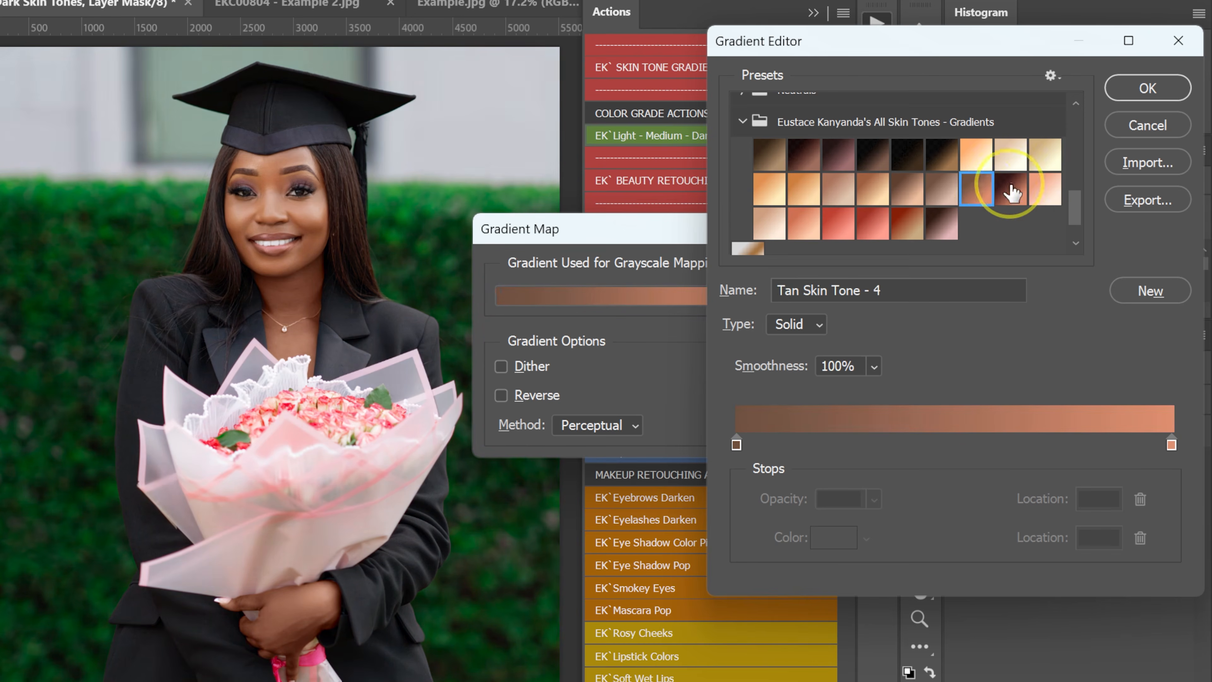
left_click(1010, 191)
left_click(1045, 190)
left_click(769, 222)
left_click(804, 223)
left_click(838, 223)
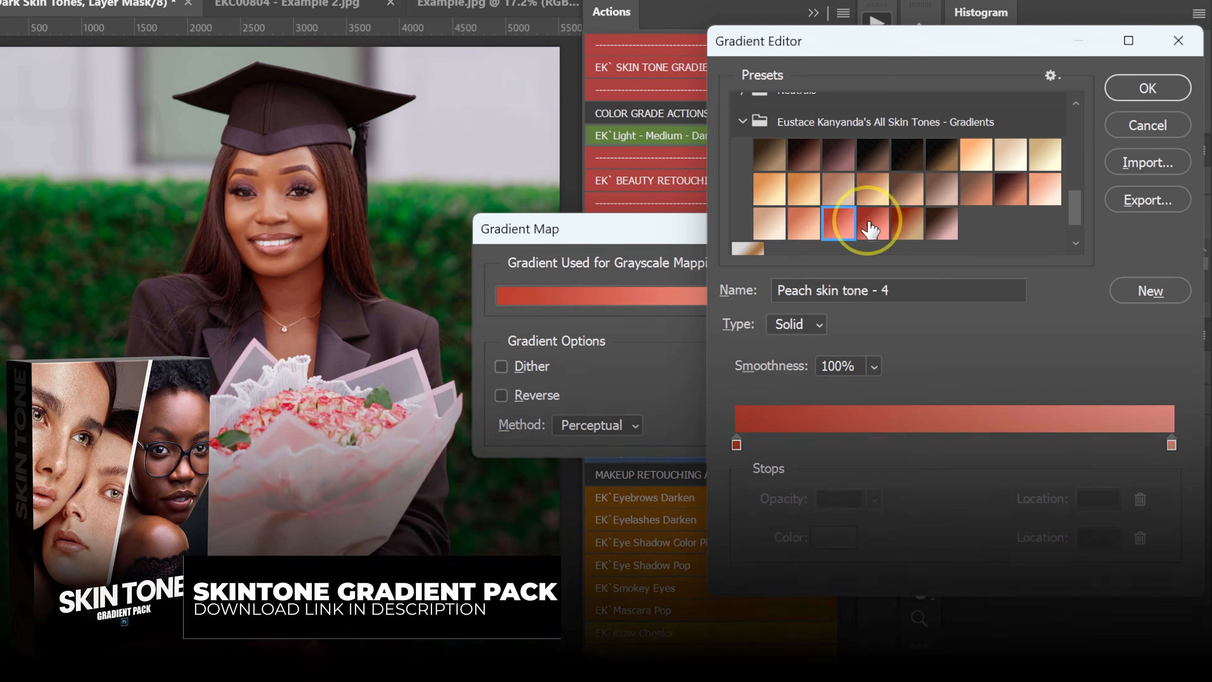
left_click(873, 222)
left_click(905, 221)
left_click(941, 222)
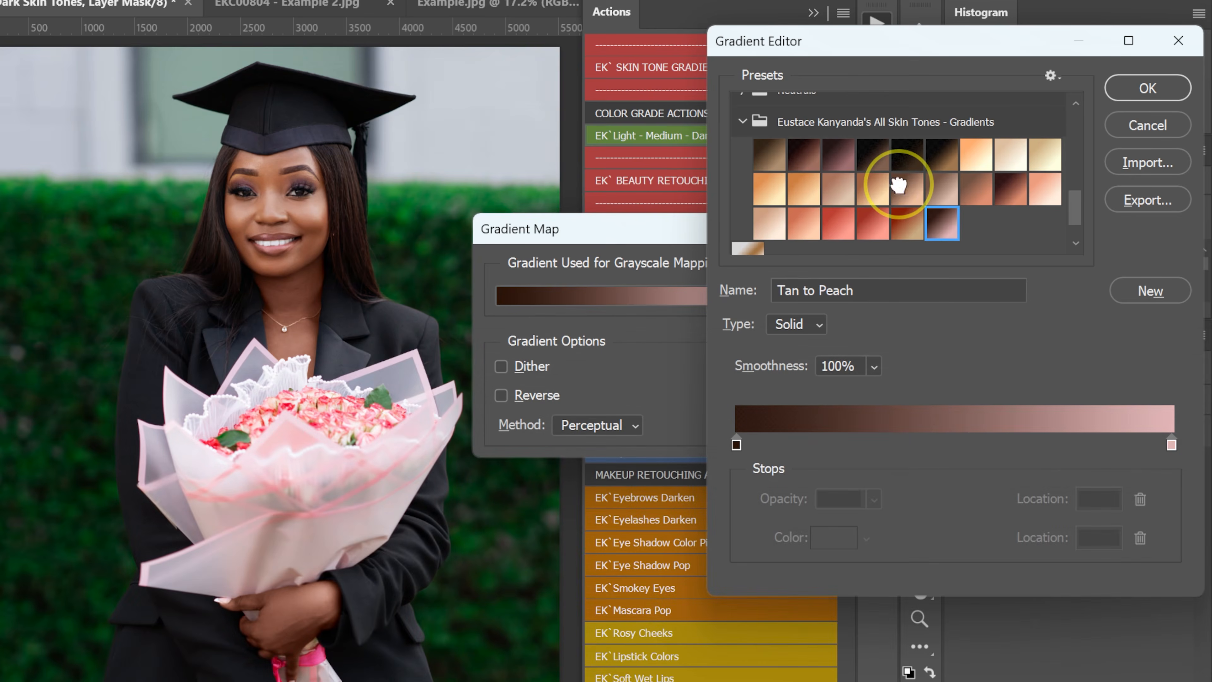
Apply the Tan Skin Tone - 2 gradient preset to the gradient map and accept it.
left_click(898, 186)
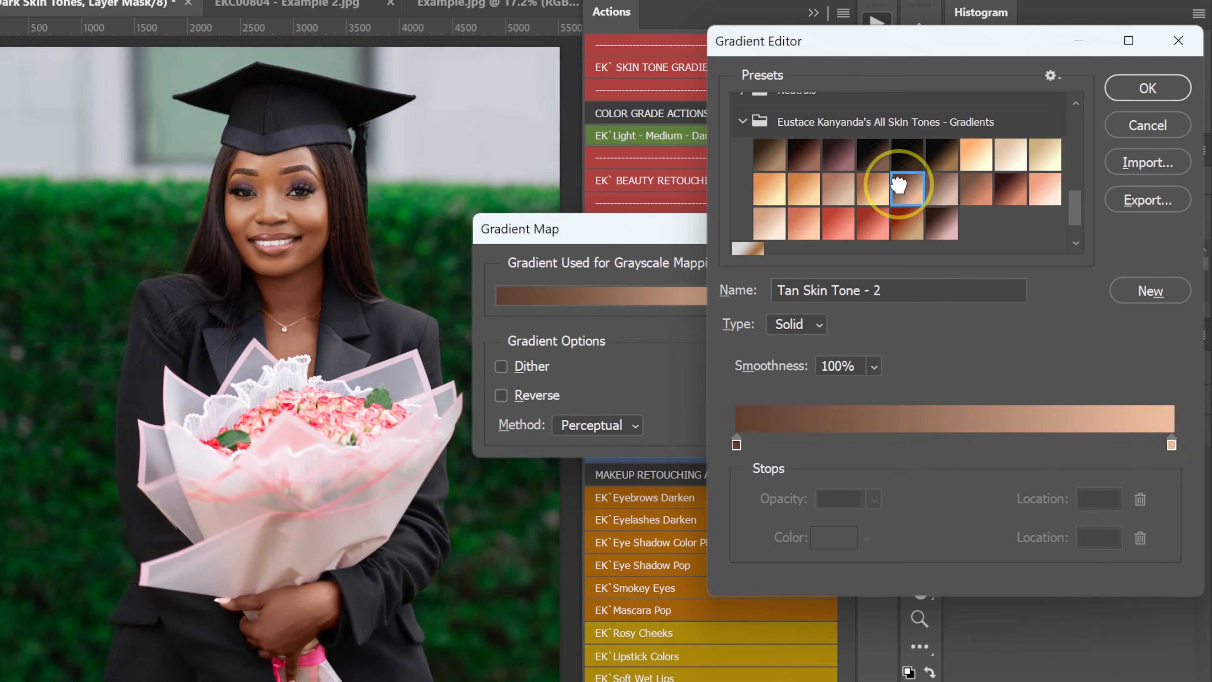
left_click(1143, 90)
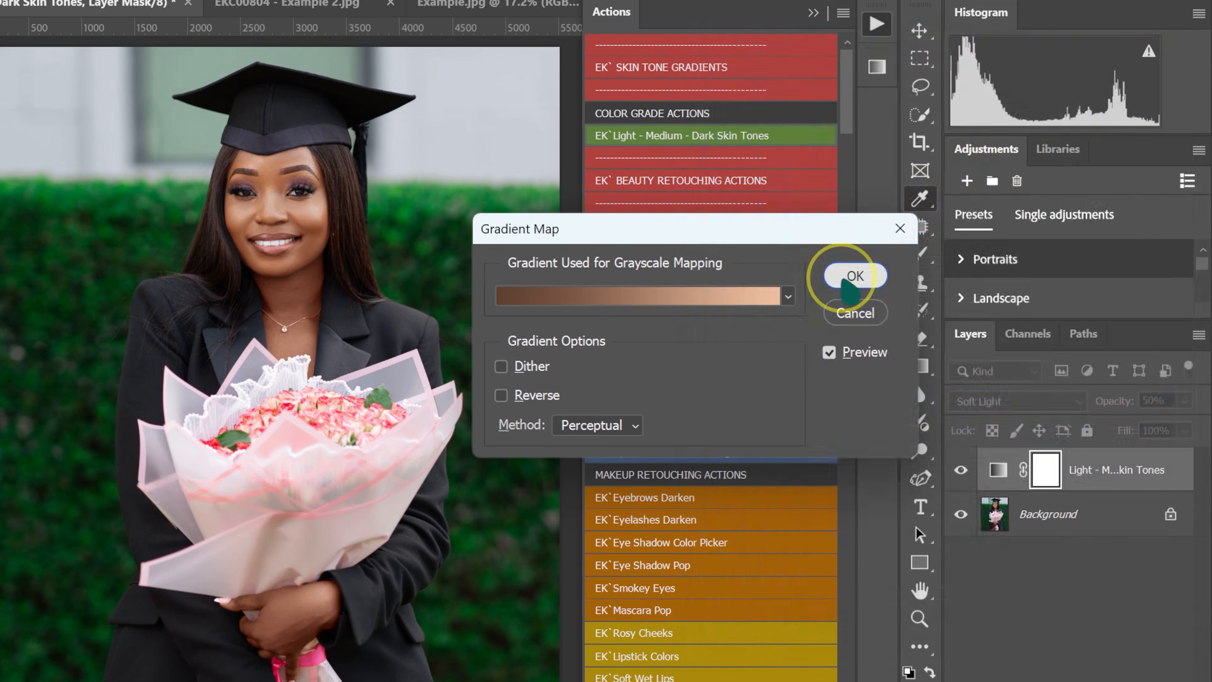
left_click(854, 276)
Set the EK`Skin Tones Color Grade group's opacity to 80% and compare the photo with and without the group.
left_click(960, 470)
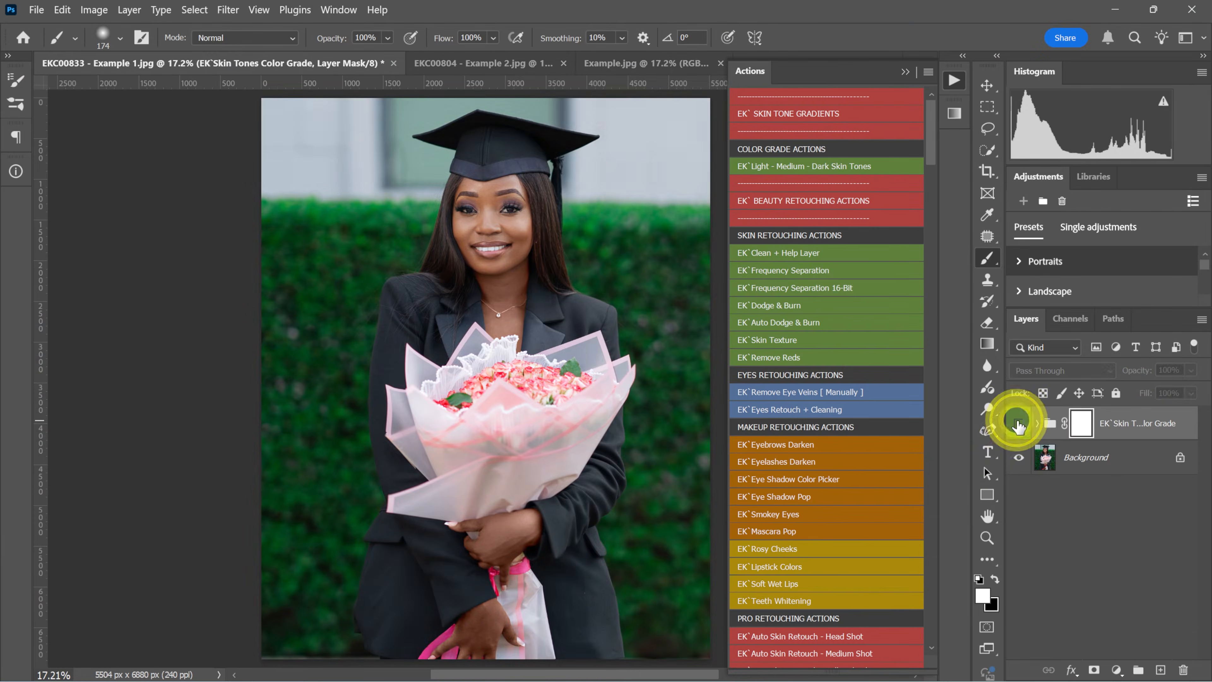
left_click(1018, 423)
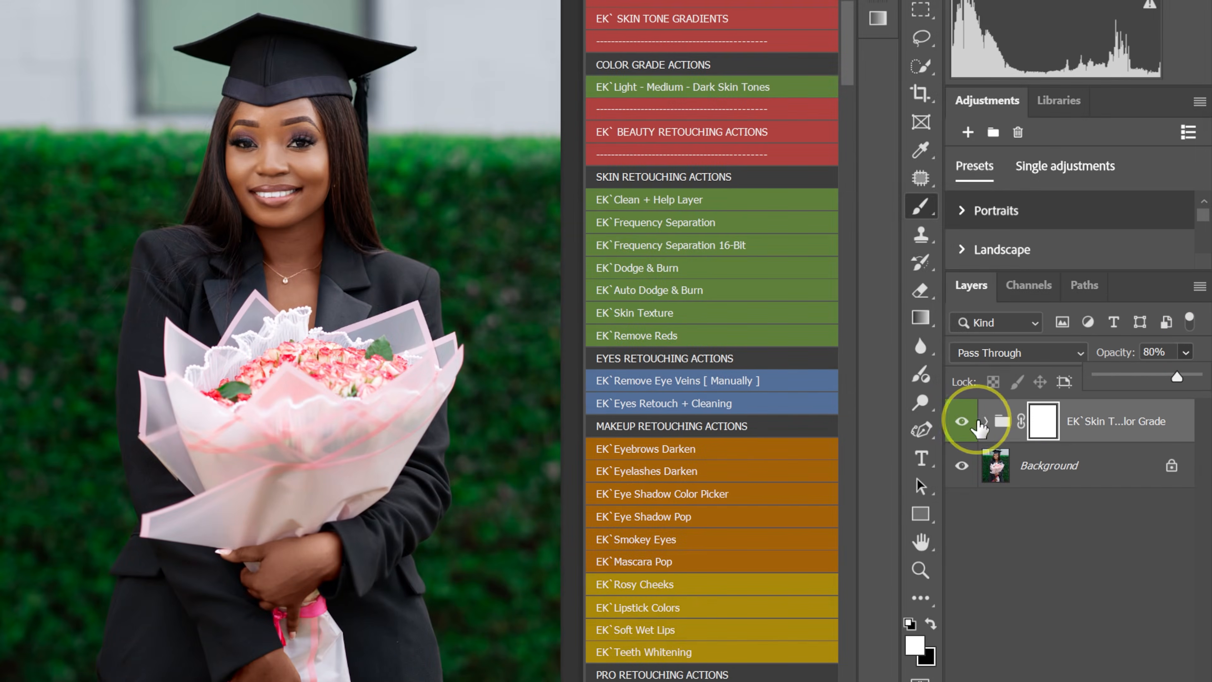
left_click(963, 417)
left_click(963, 417)
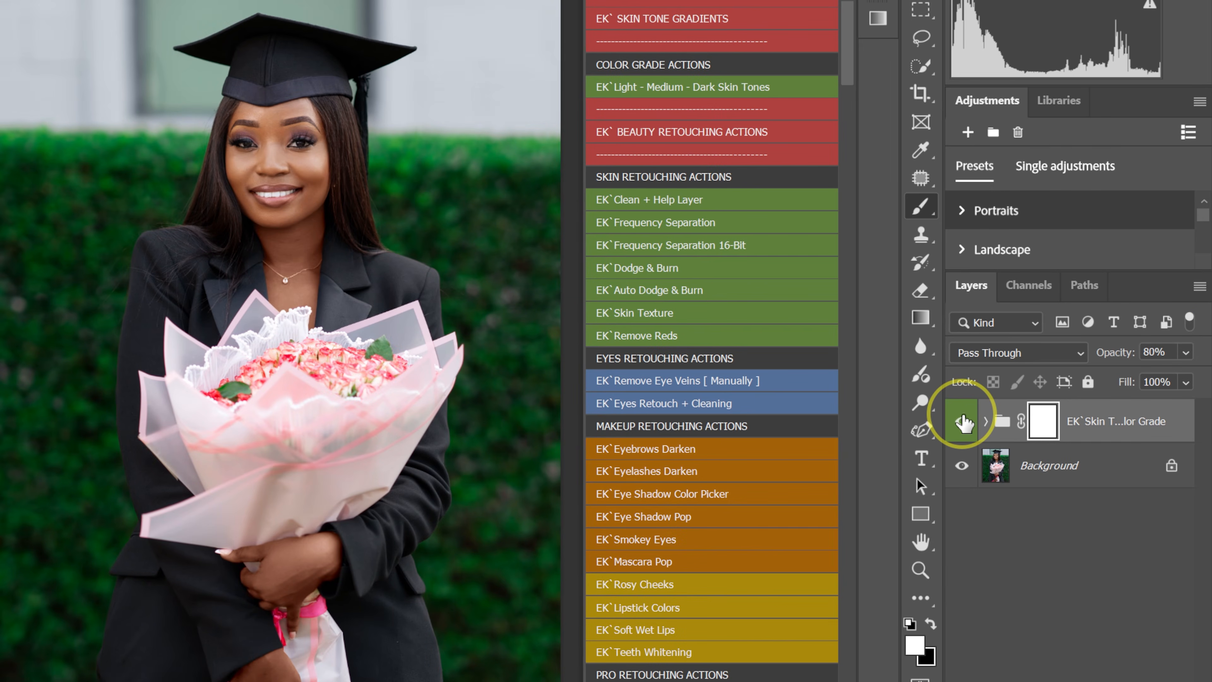
Run the EK`Contrast action and compare the photo with and without the contrast group.
scroll(716, 432, "down", 5)
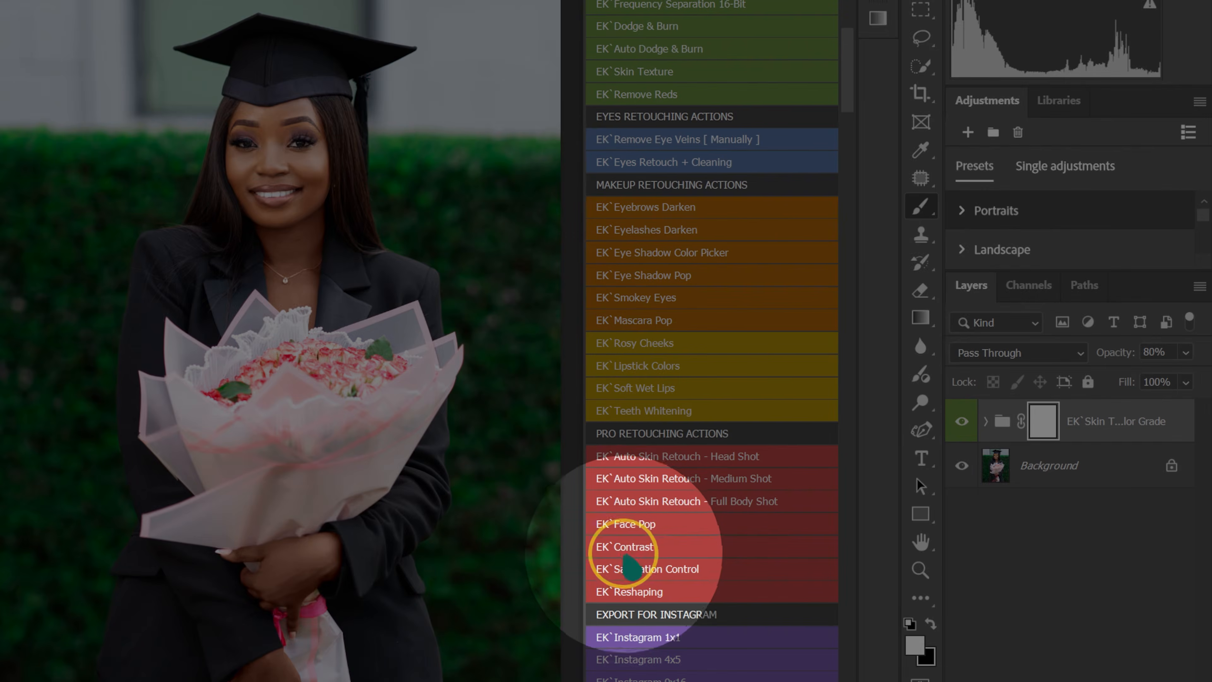
left_click(624, 547)
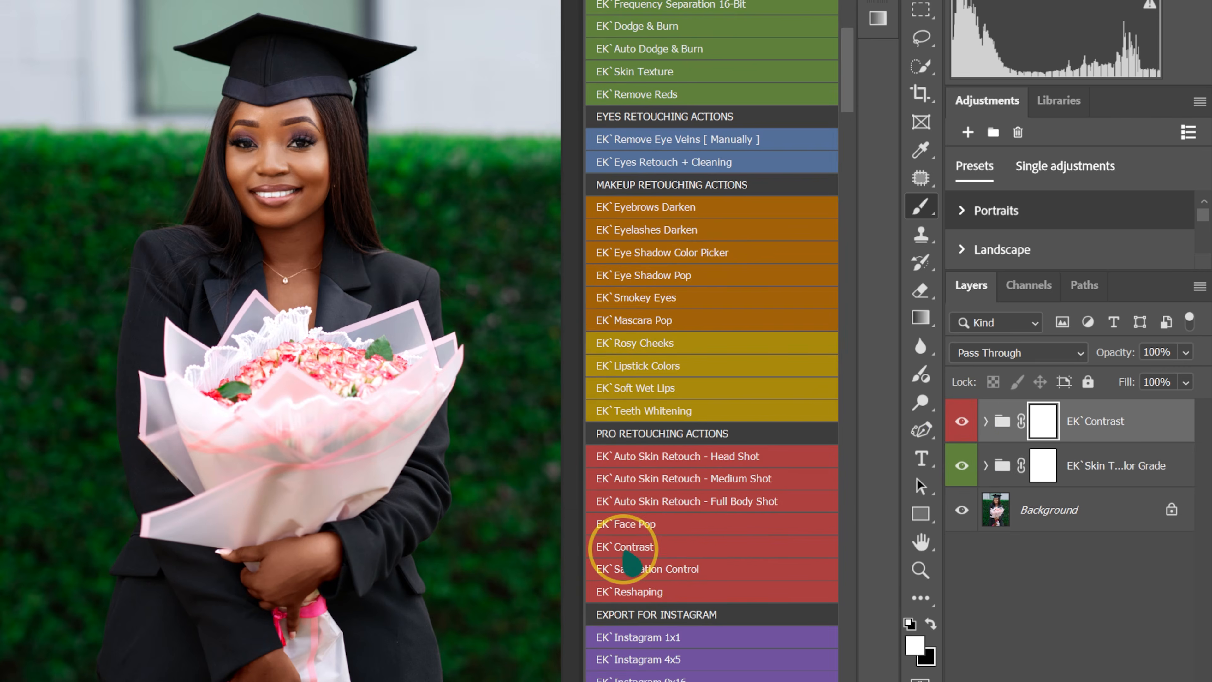
left_click(961, 420)
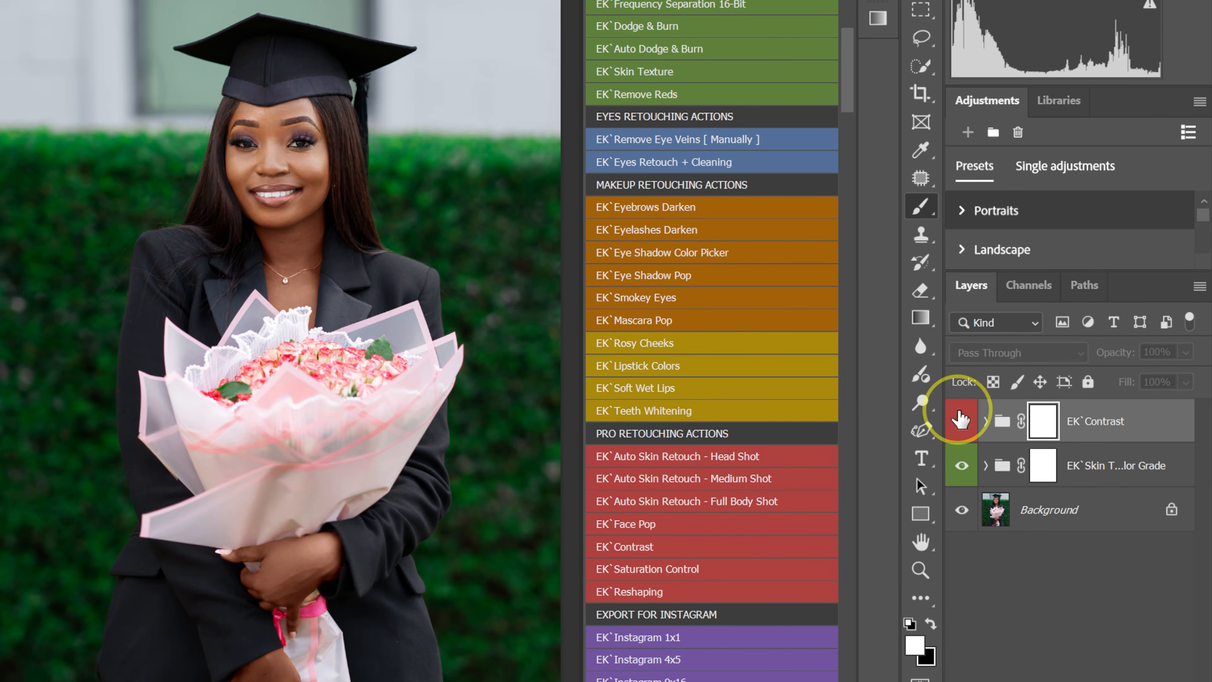
left_click(961, 419)
left_click(961, 419)
left_click(961, 419)
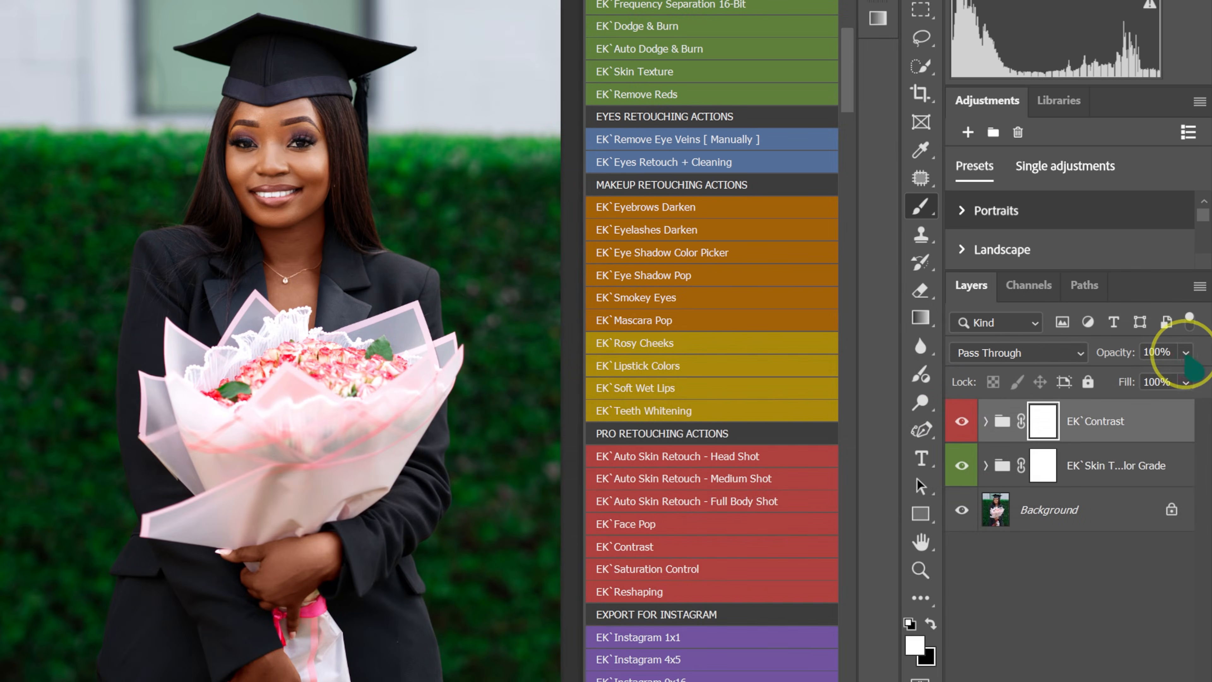
Set the EK`Contrast group's opacity to 80% and compare the original photo with the complete grade.
left_click_drag(1186, 353, 1177, 377)
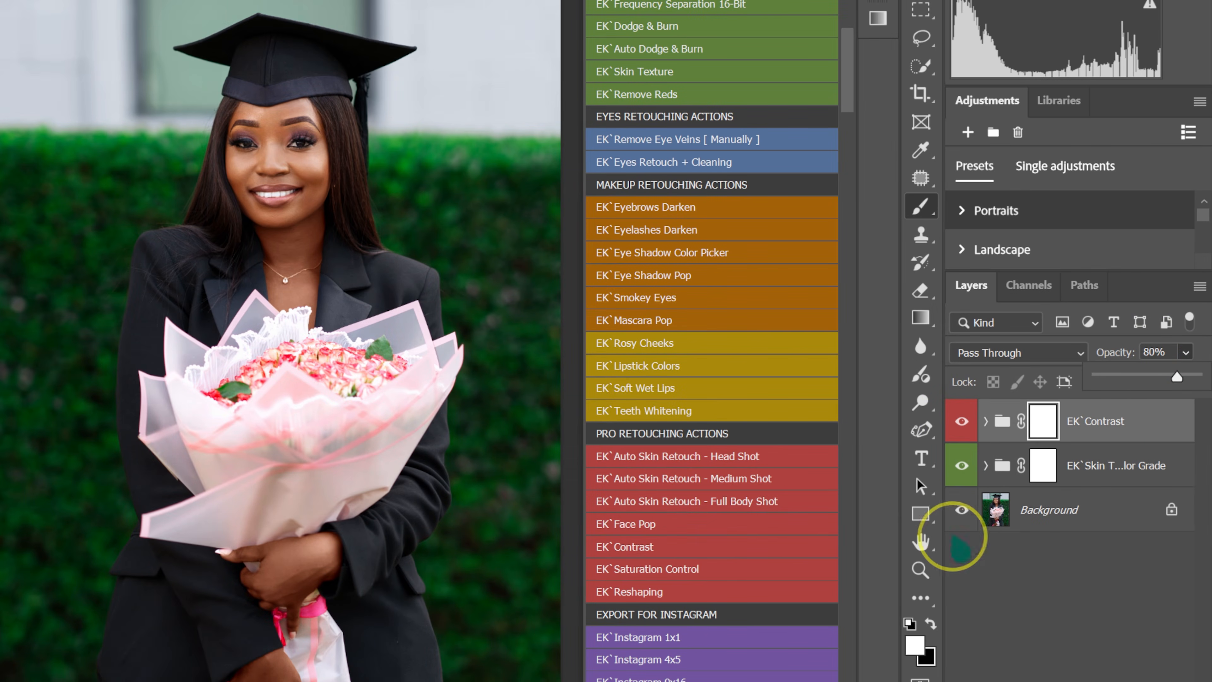
left_click(962, 512, "alt")
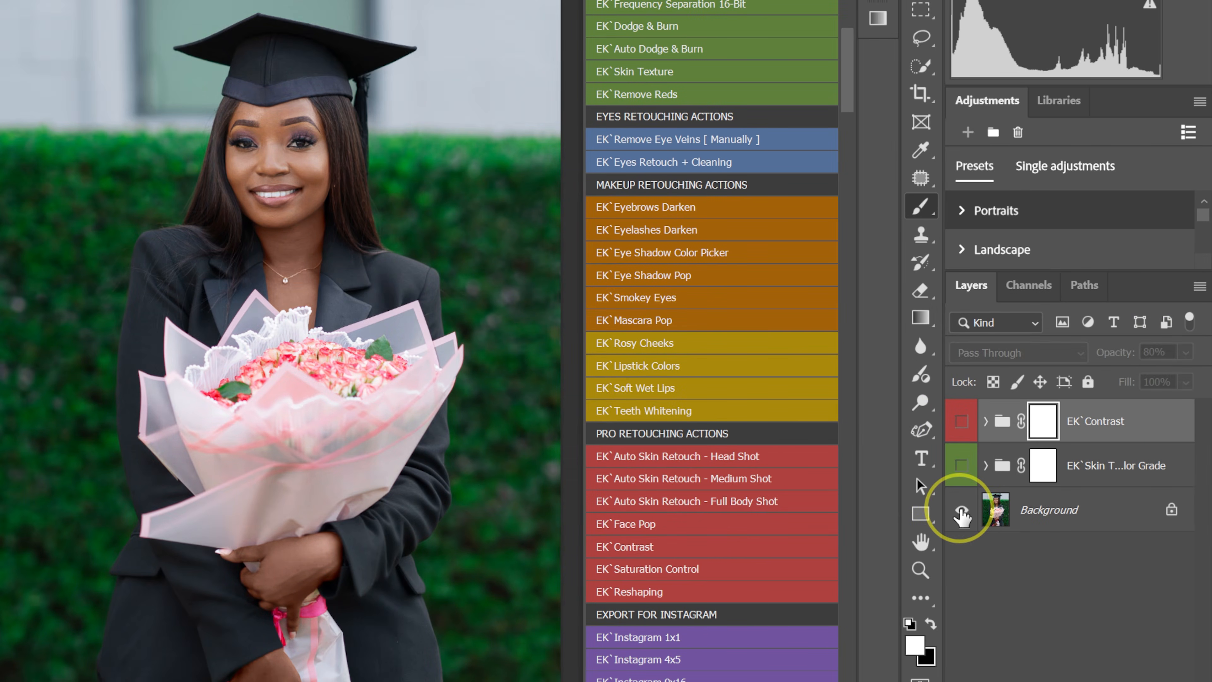
left_click(962, 512, "alt")
left_click(961, 512, "alt")
left_click(962, 512, "alt")
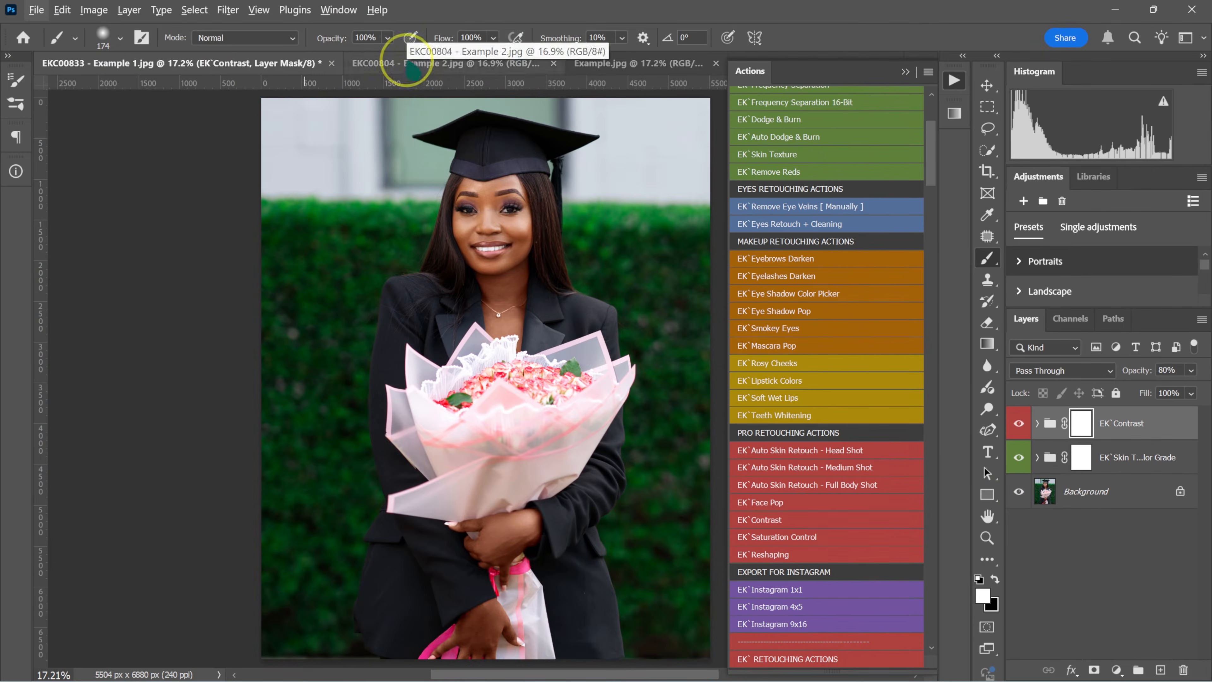
Copy the EK`Contrast and EK`Skin Tones Color Grade groups together from Example 1 onto the Example 2 photo.
left_click(442, 63)
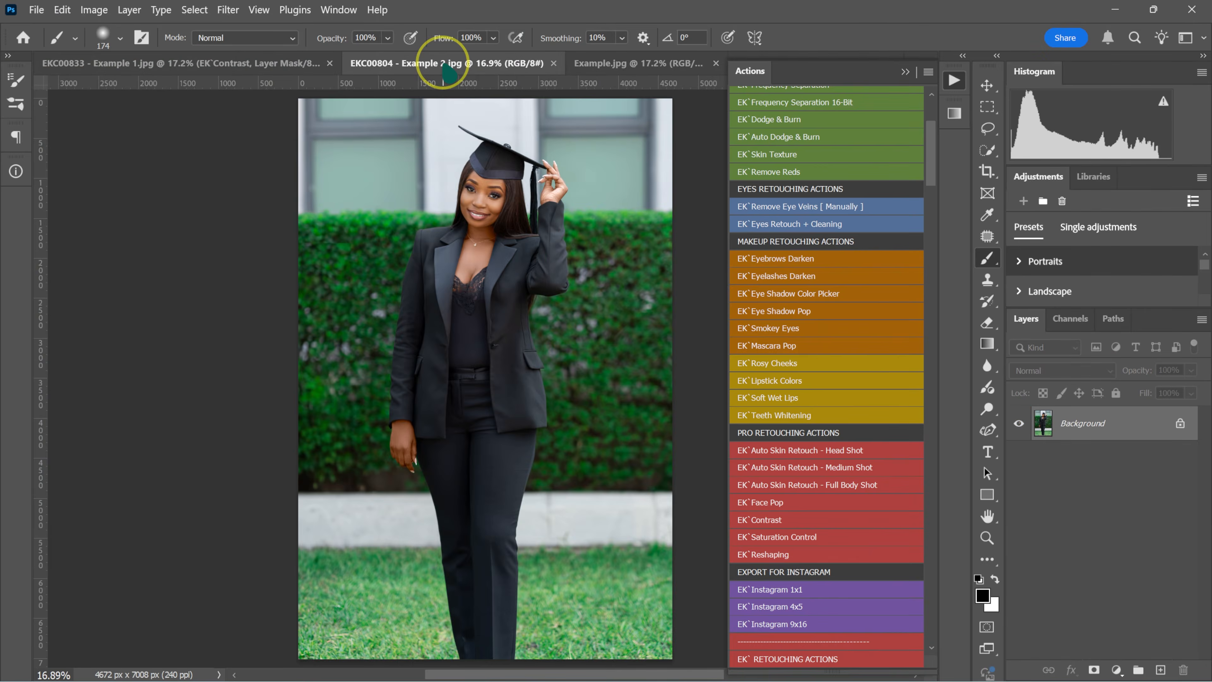
left_click(268, 63)
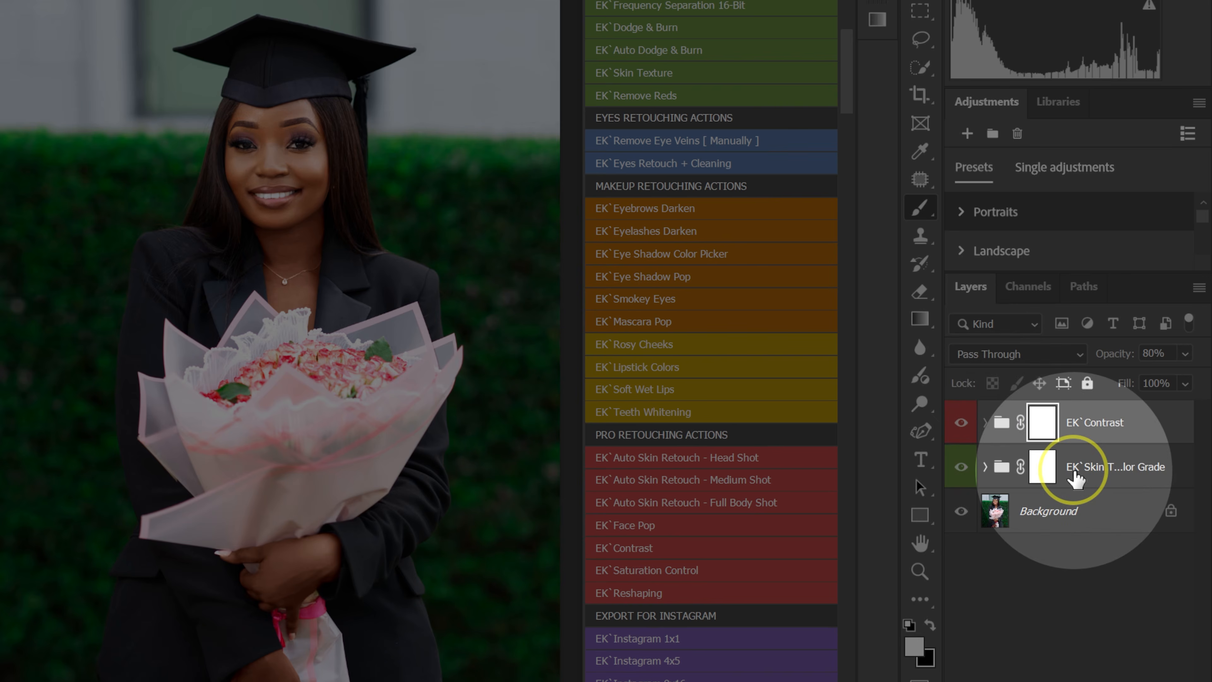
left_click(1075, 475)
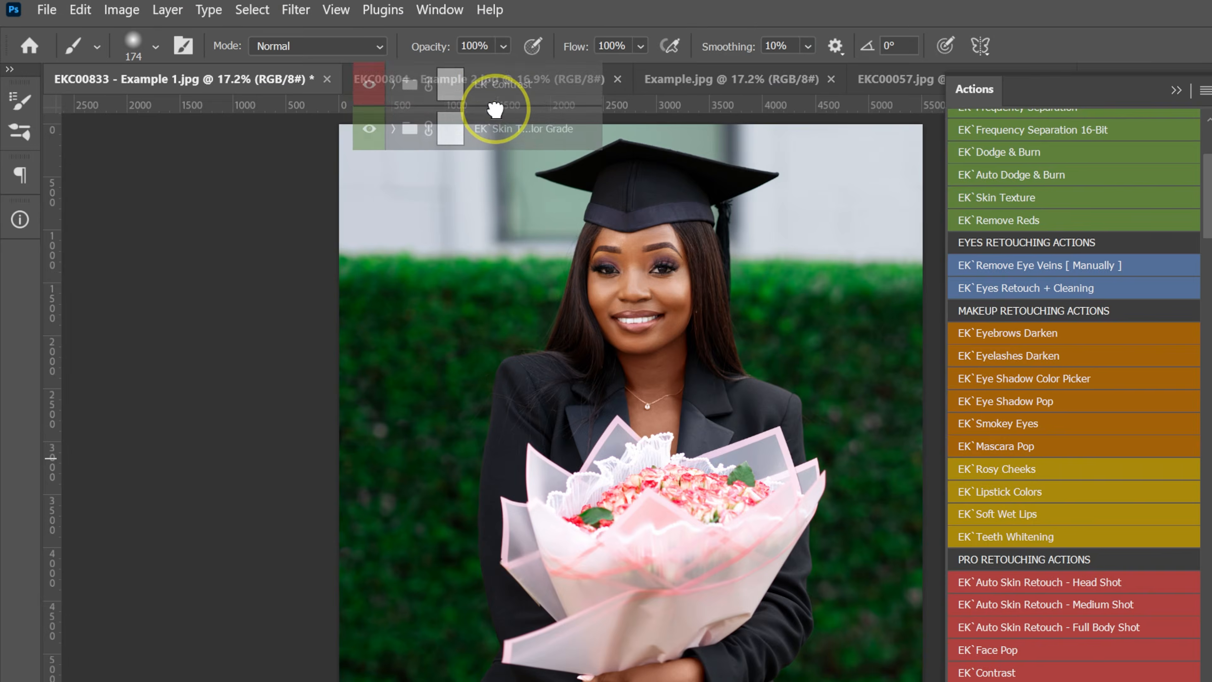
left_click_drag(495, 109, 663, 333)
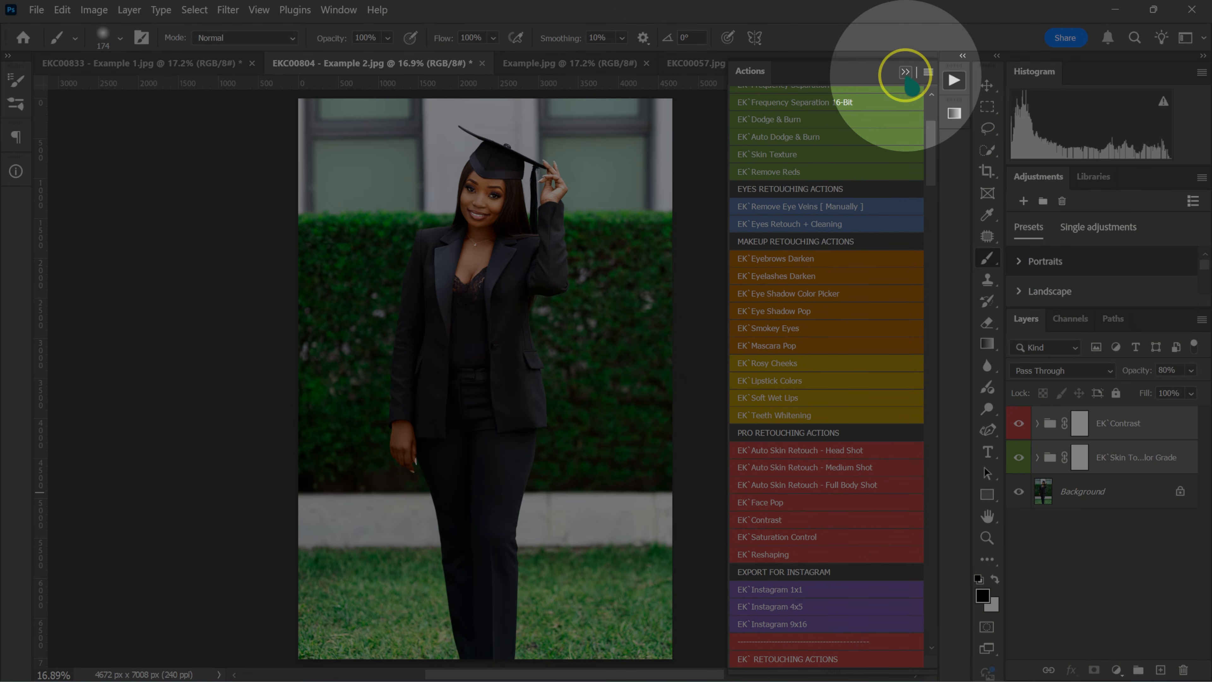
left_click(906, 72)
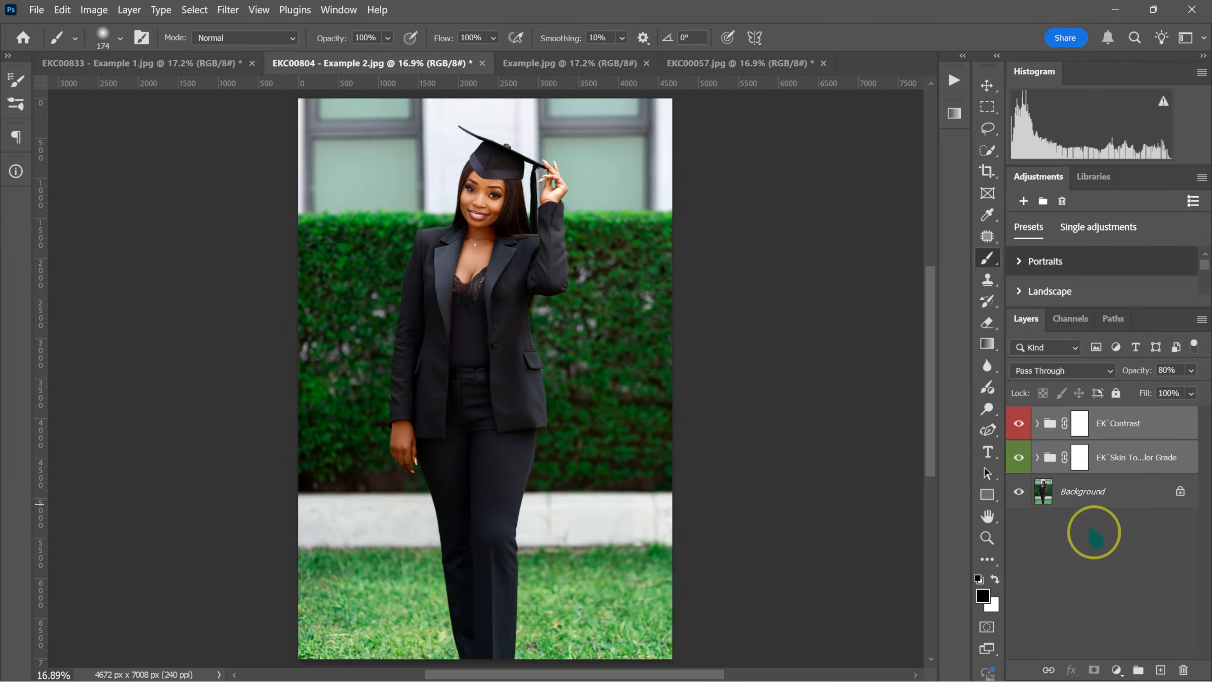
Compare Example 2 before and after the grade, and set the opacity of both copied groups to 60%.
left_click(1017, 496, "alt")
left_click(1017, 496, "alt")
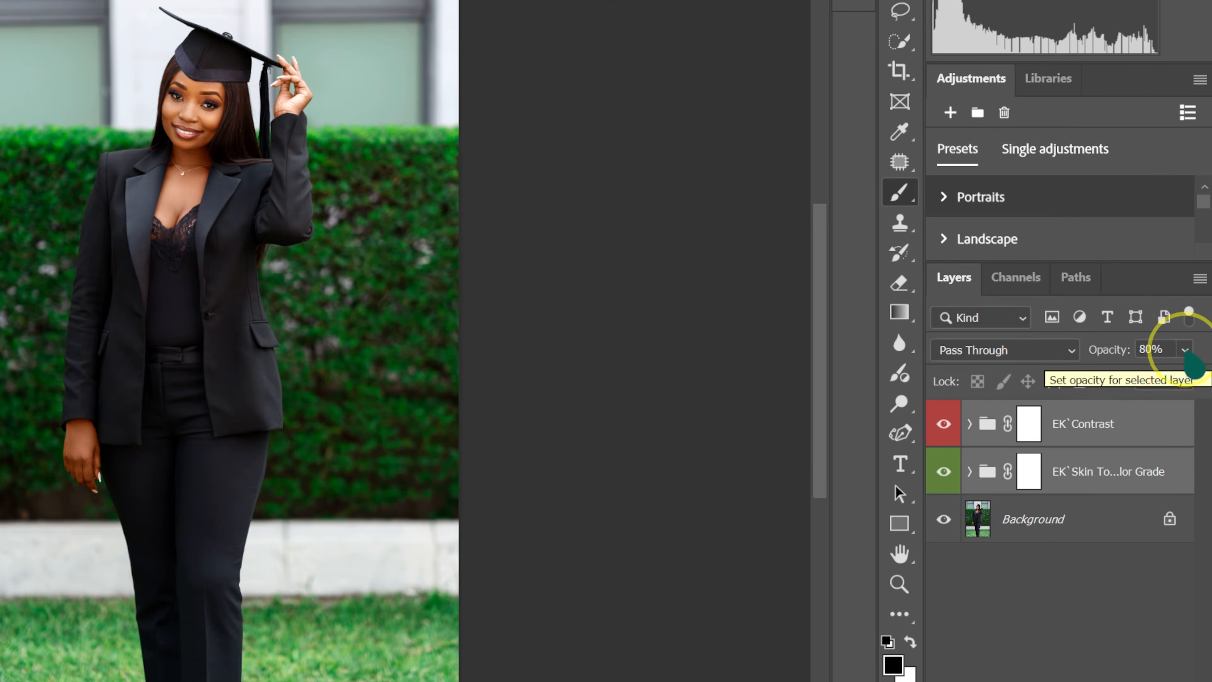
left_click(1186, 350)
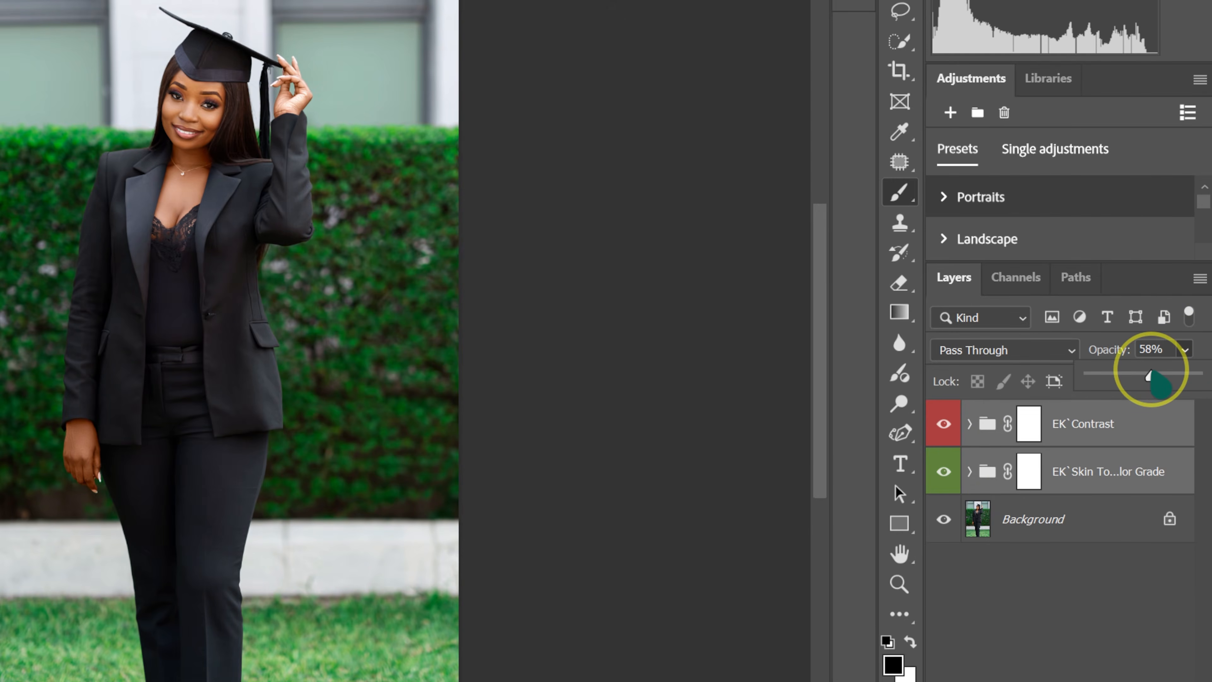
left_click_drag(1149, 376, 1153, 376)
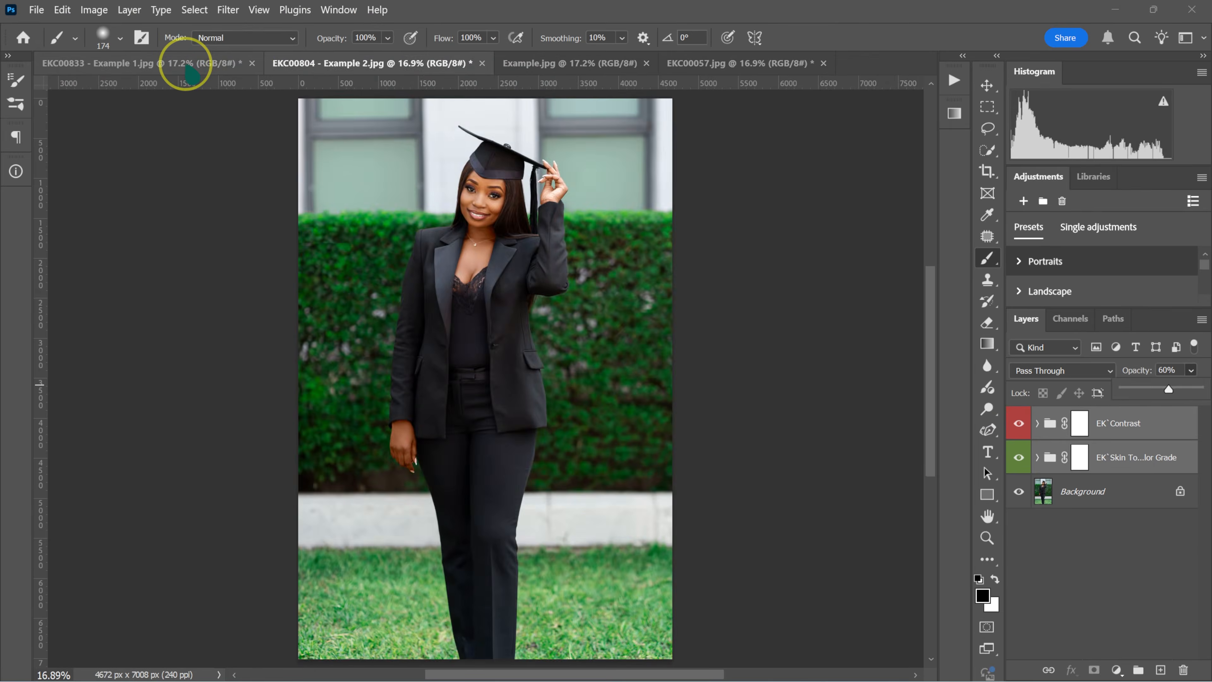
Compare the graded skin tones between the Example 1 and Example 2 photos.
left_click(186, 64)
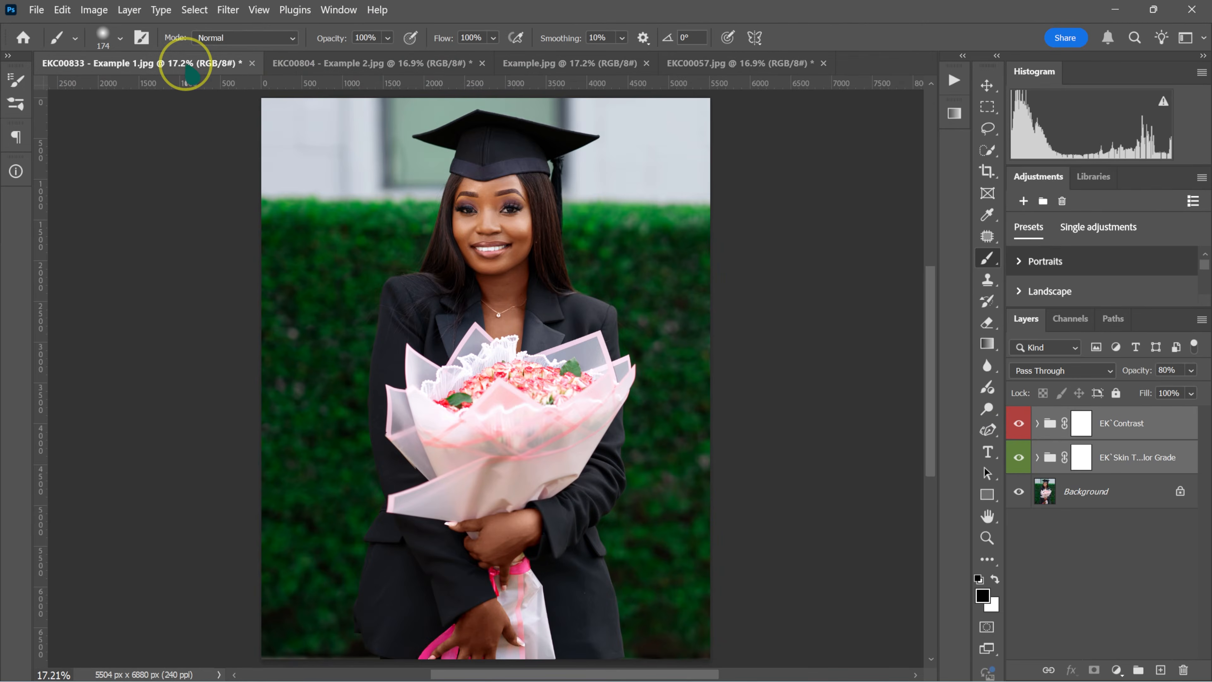
left_click(348, 66)
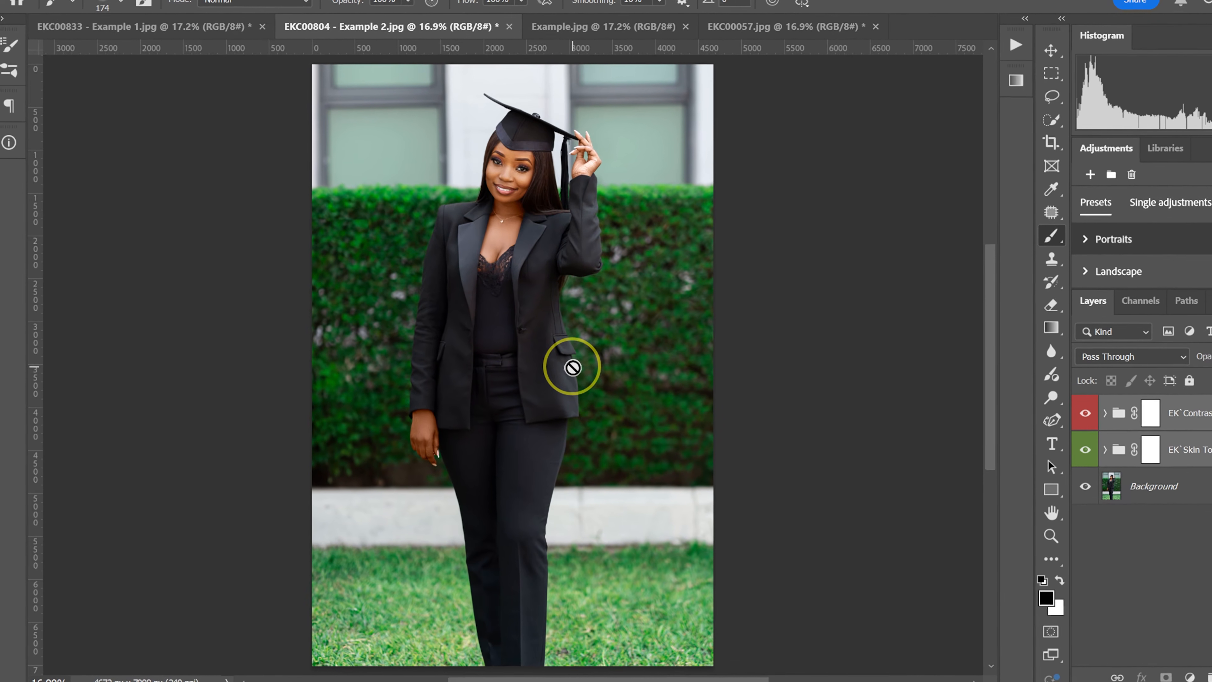
left_click(193, 33)
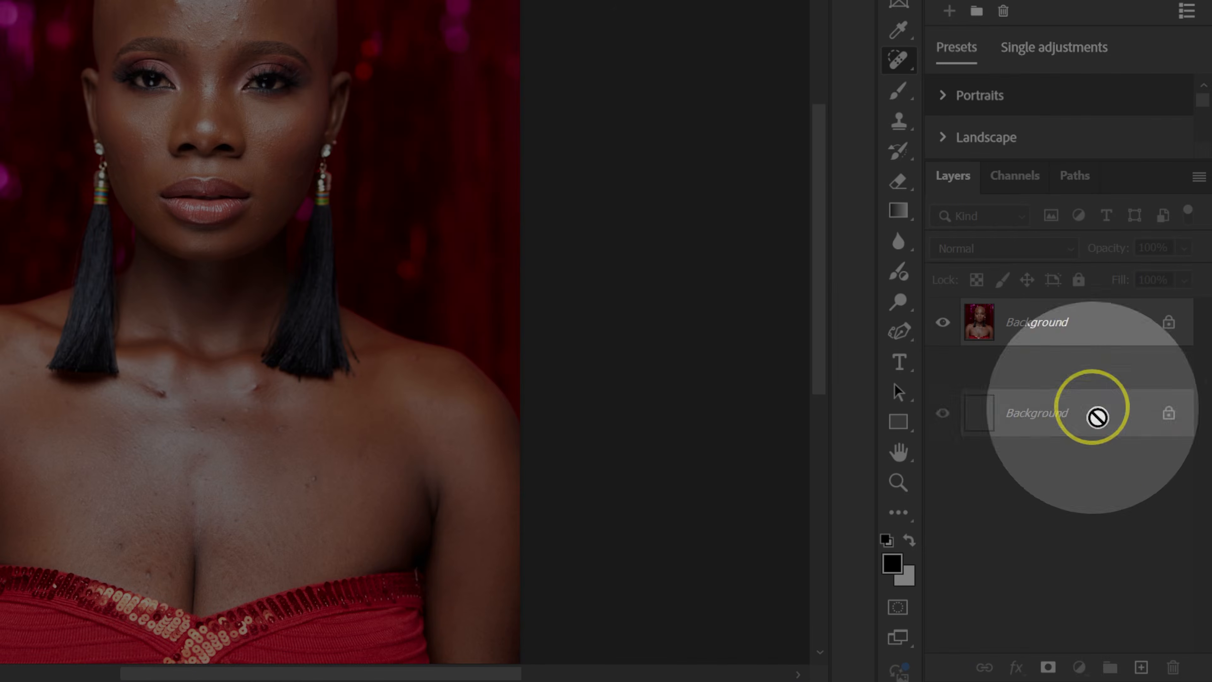
Duplicate the Background layer of the red-dress portrait in Example.jpg.
left_click_drag(1098, 417, 1147, 668)
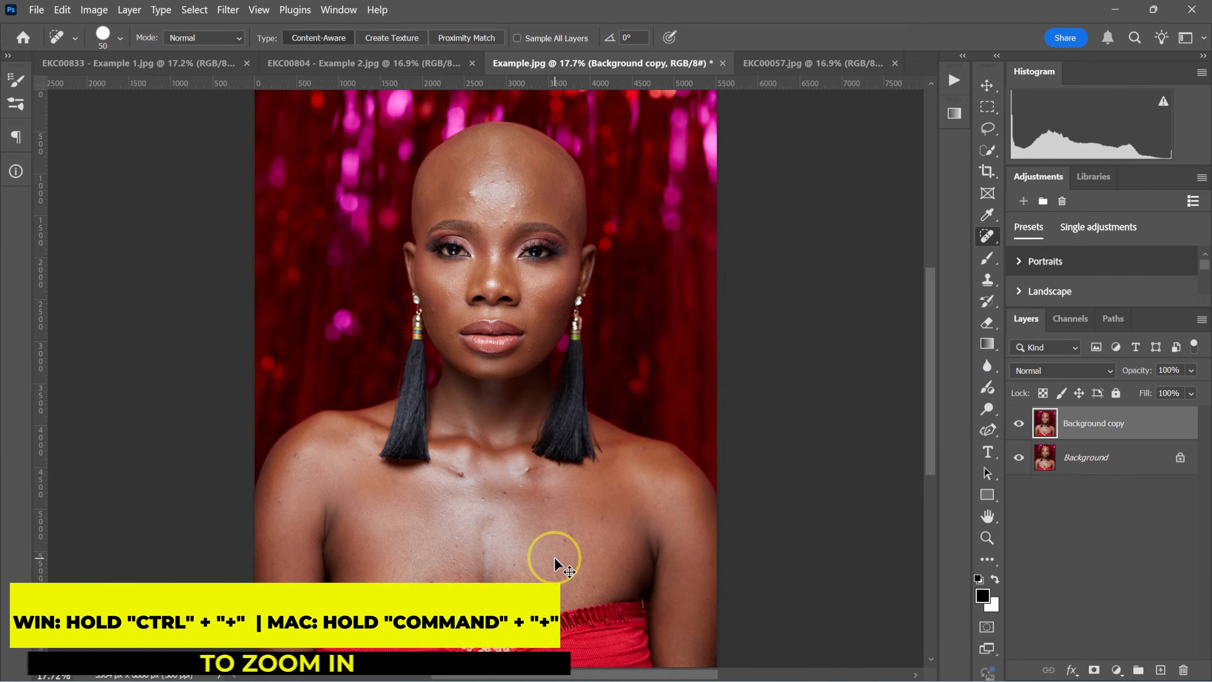
key("ctrl+plus")
key("ctrl+plus")
scroll(554, 559, "down", 3)
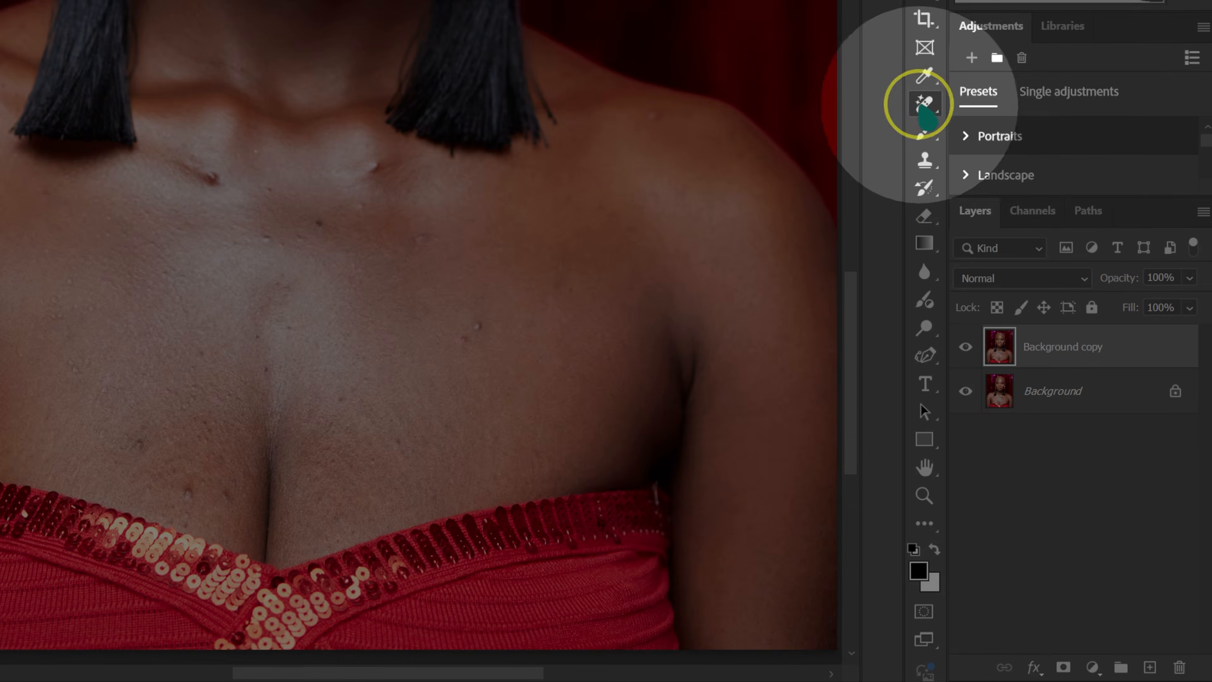
Patch the blemishes across the chest on the Background copy with clean nearby skin using the Patch tool.
right_click(924, 108)
left_click(960, 174)
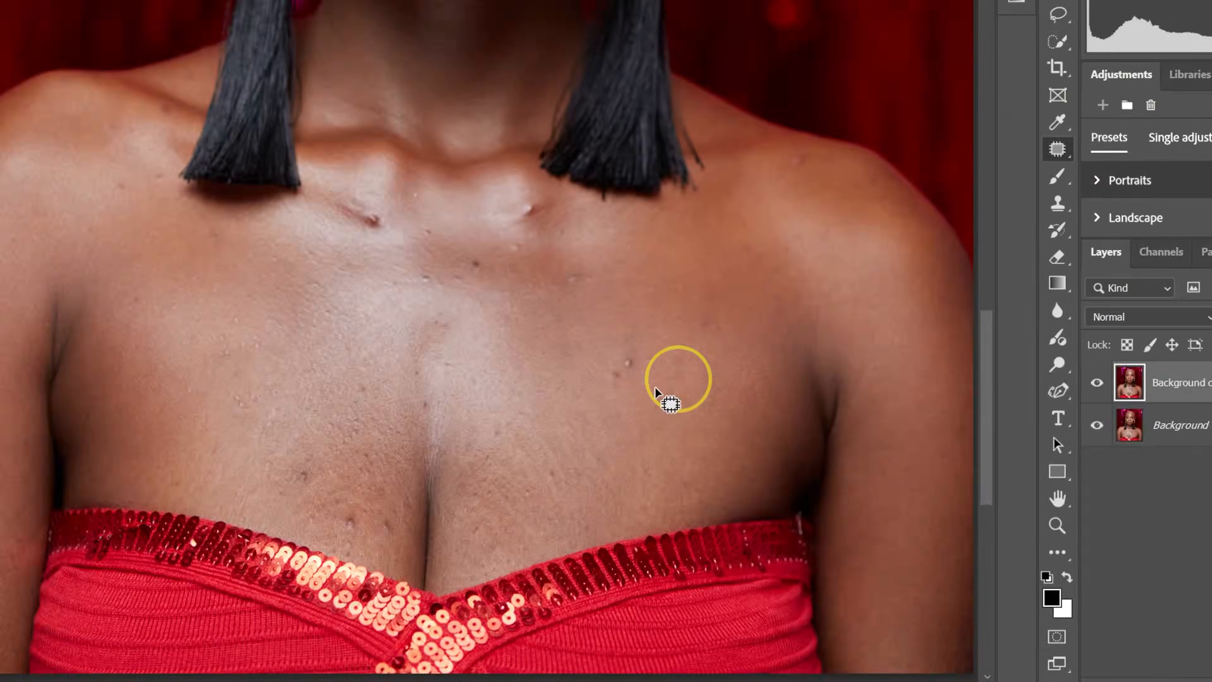
left_click_drag(779, 397, 781, 404)
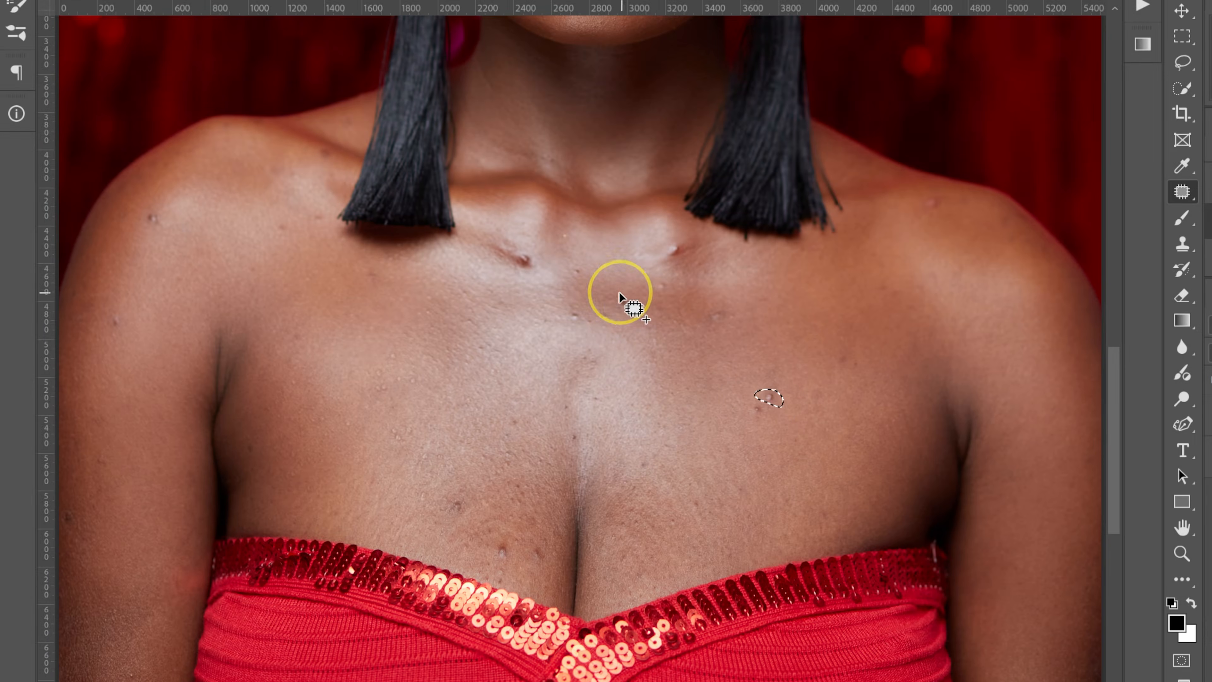
left_click_drag(618, 295, 617, 300)
left_click_drag(456, 499, 451, 502)
mouse_move(501, 542)
left_mouse_down()
mouse_move(533, 546)
mouse_move(499, 567)
mouse_move(468, 537)
left_mouse_up()
left_click_drag(723, 308, 721, 321)
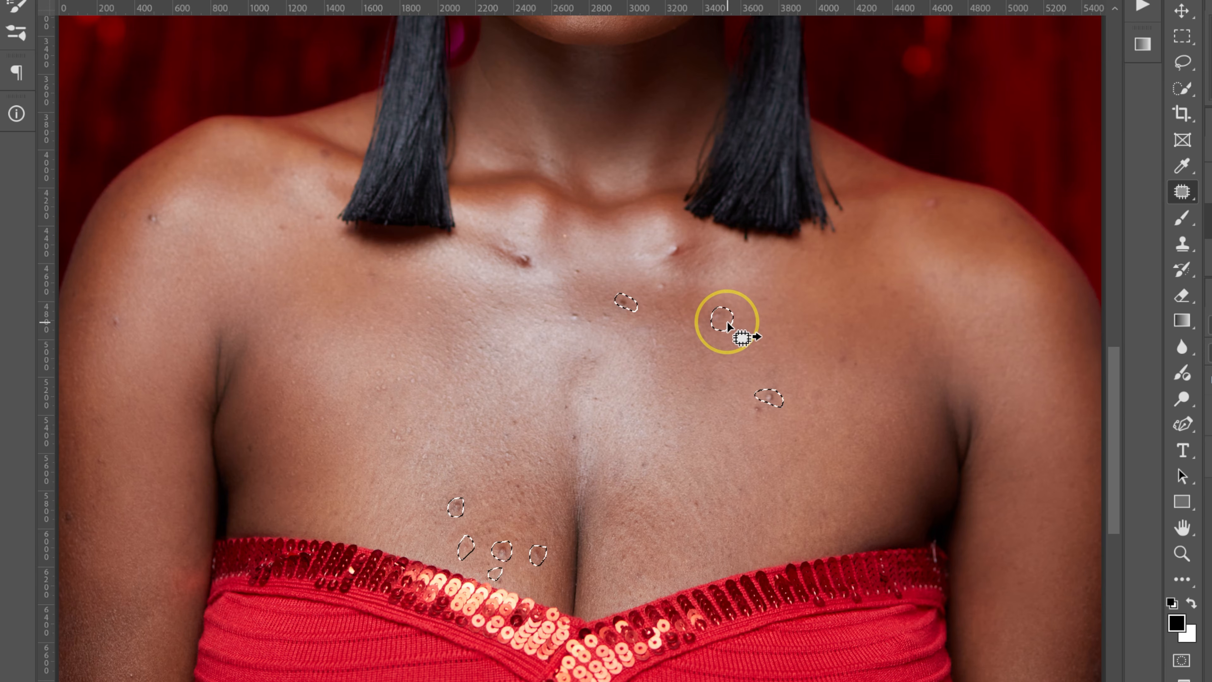
left_click_drag(727, 323, 693, 299)
key("ctrl+d")
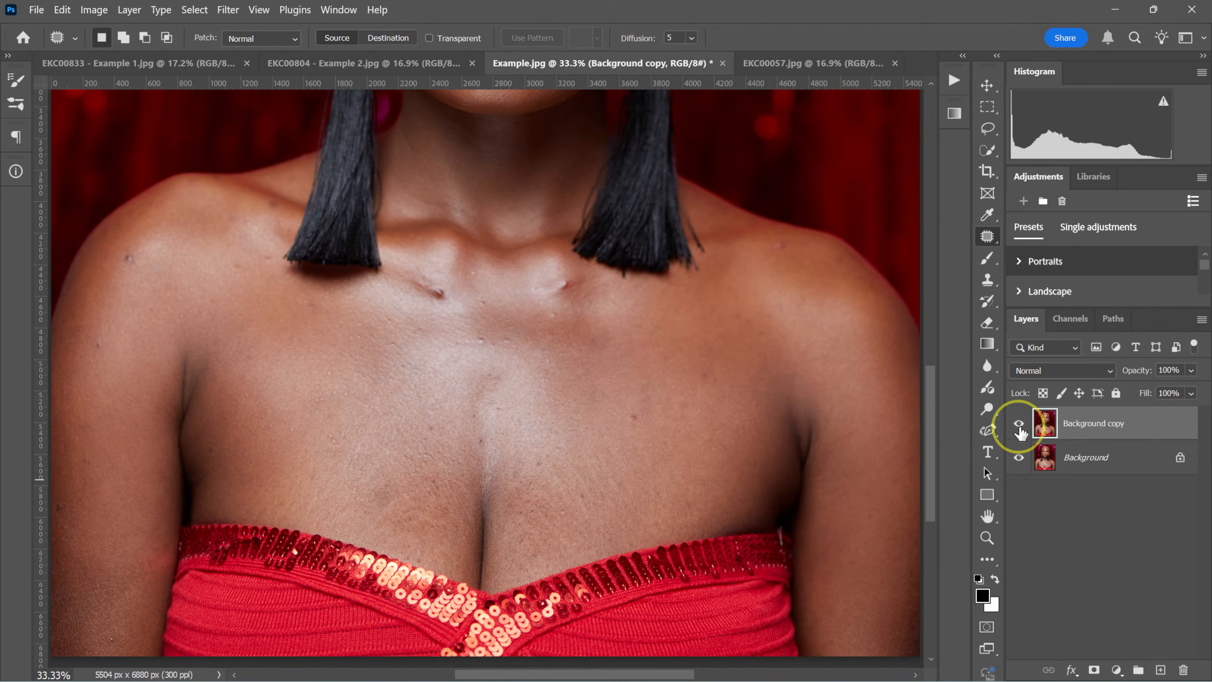
Compare the chest skin with and without the patched Background copy and review the whole portrait.
left_click(1020, 426)
left_click(1020, 427)
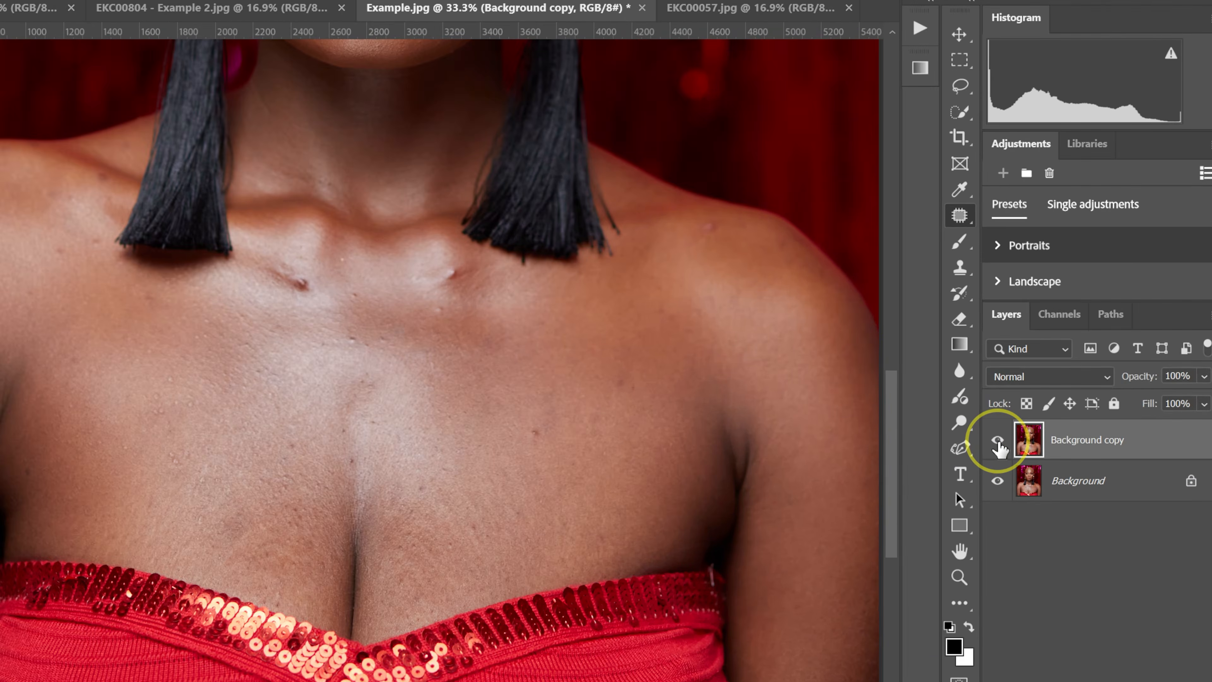
left_click(998, 443)
left_click(998, 443)
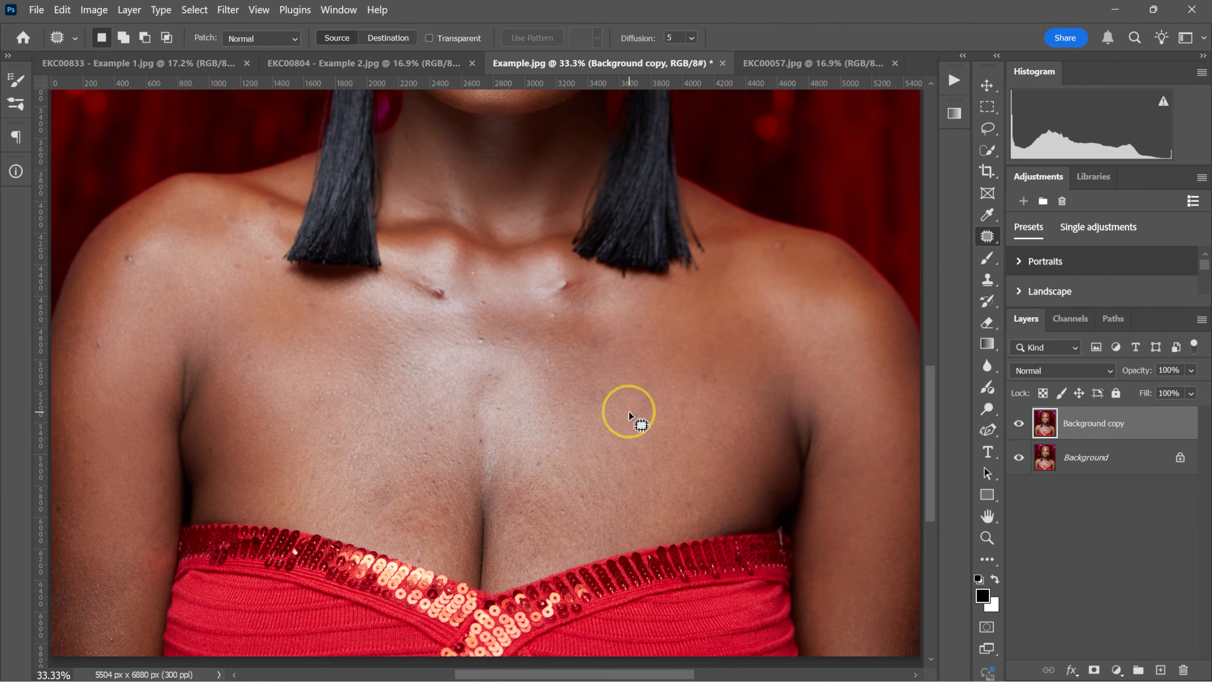
scroll(629, 414, "up", 10)
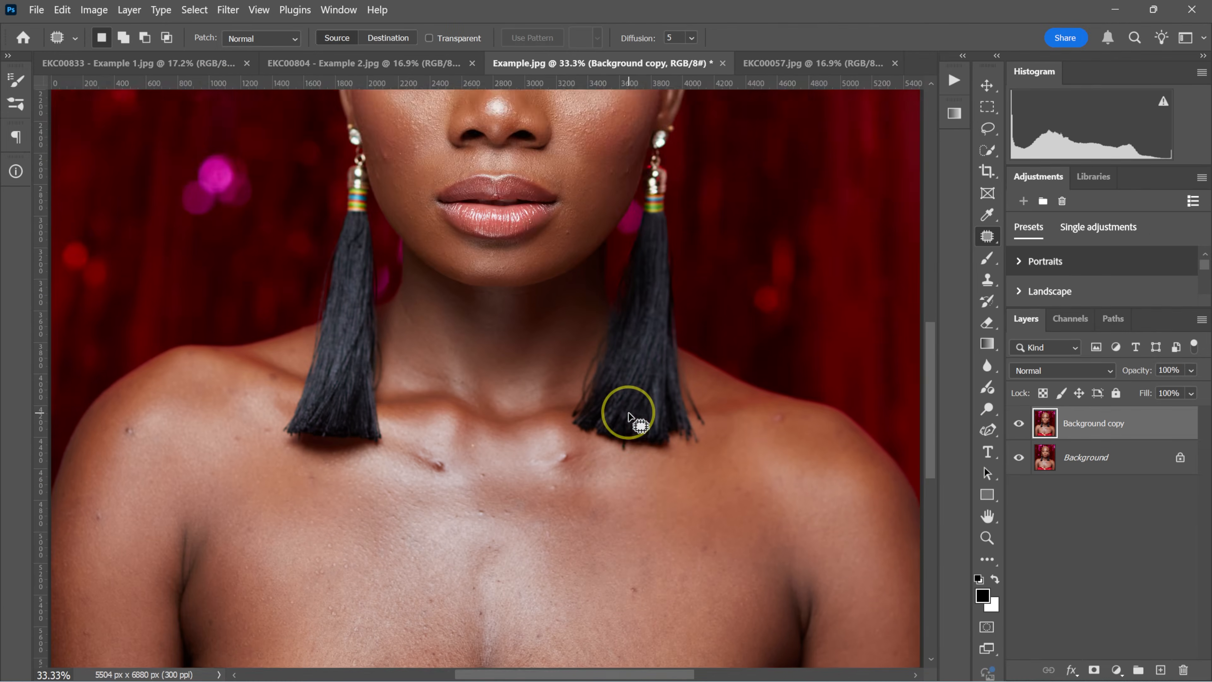
key("ctrl+0")
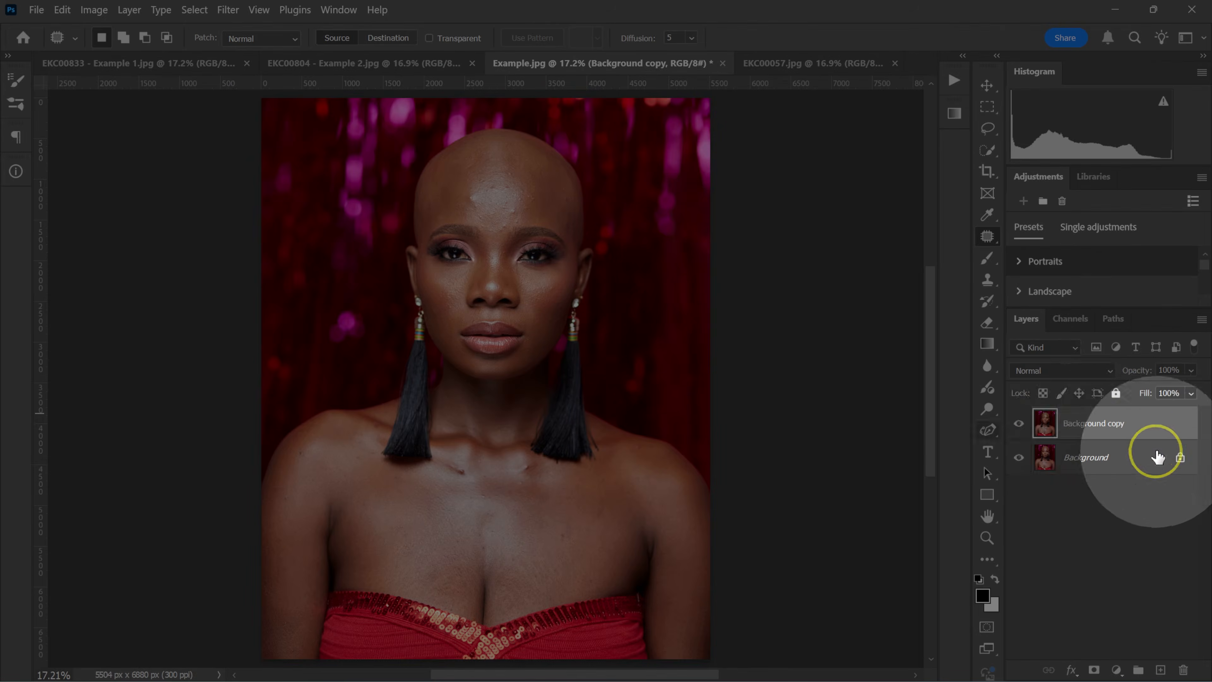
Delete the patched Background copy and make a fresh duplicate of the Background layer.
left_click_drag(1053, 432, 1152, 524)
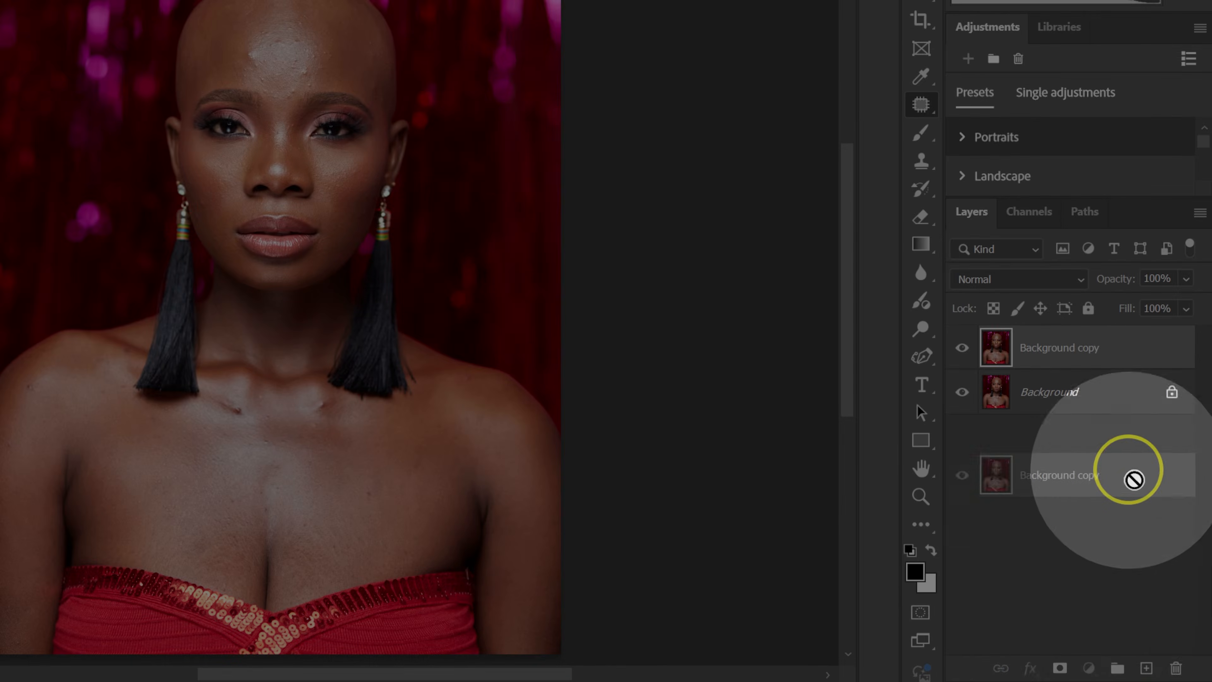
left_click_drag(1135, 479, 1175, 668)
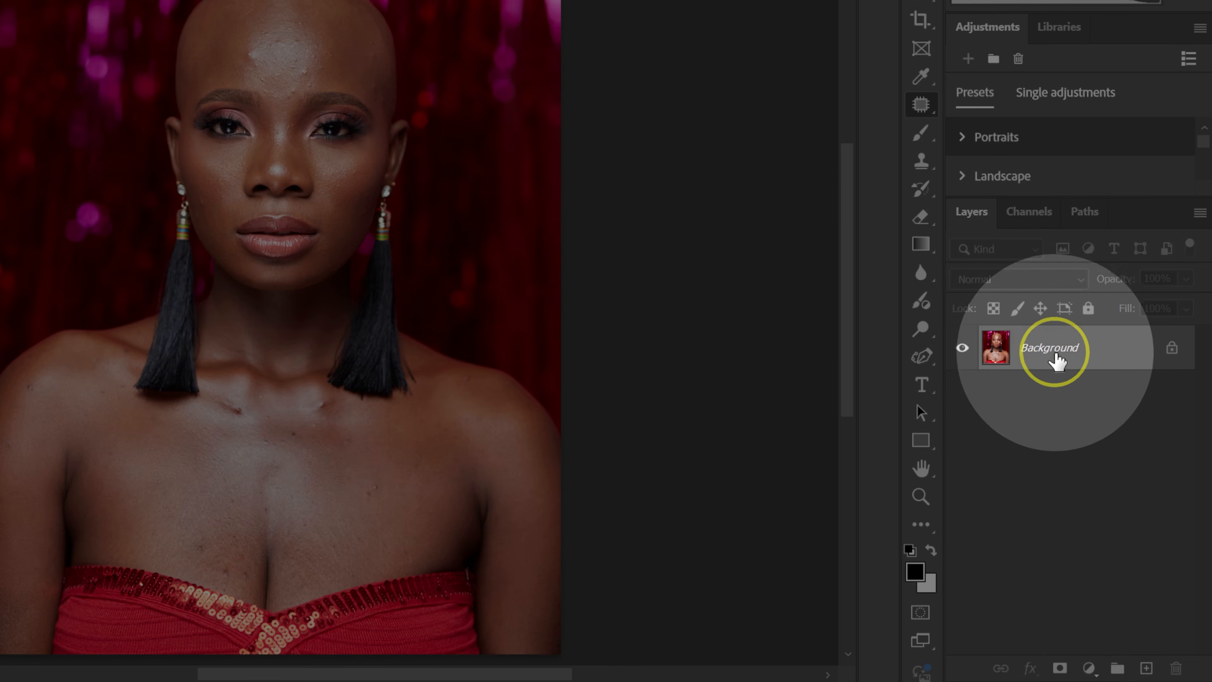
left_click_drag(1066, 362, 1146, 668)
Open the Background copy in the Retouch4me Heal filter and compare the healed chest and face with the original.
left_click(227, 9)
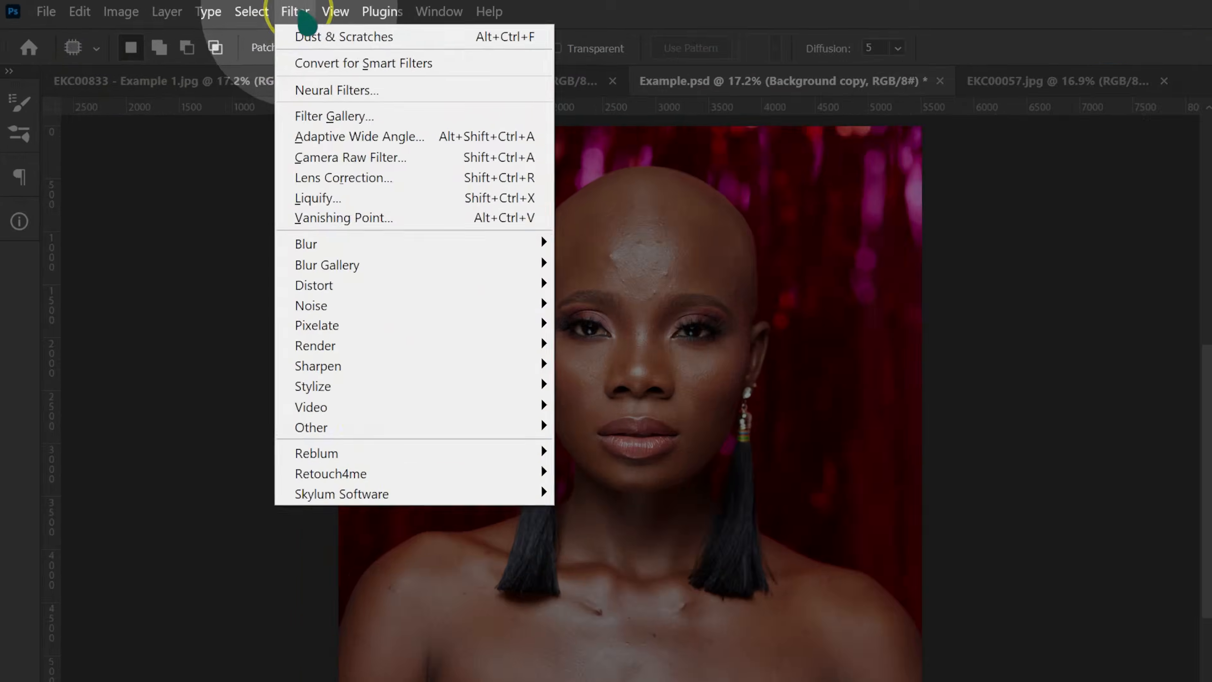
mouse_move(387, 473)
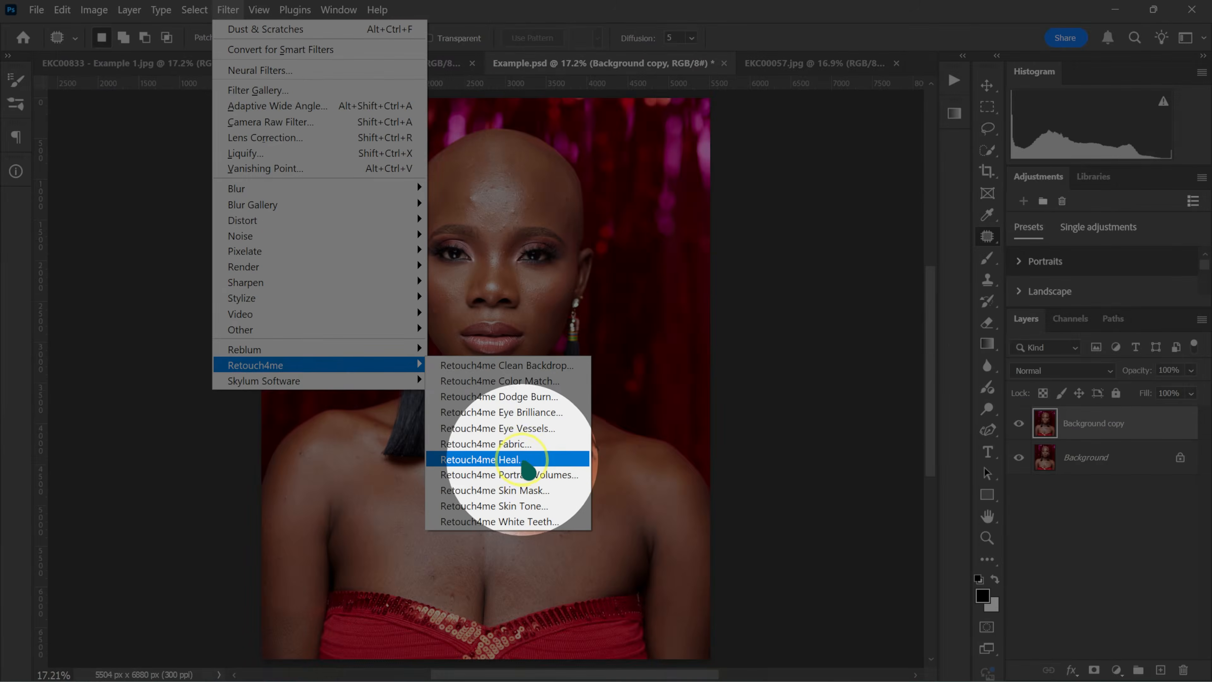
left_click(679, 600)
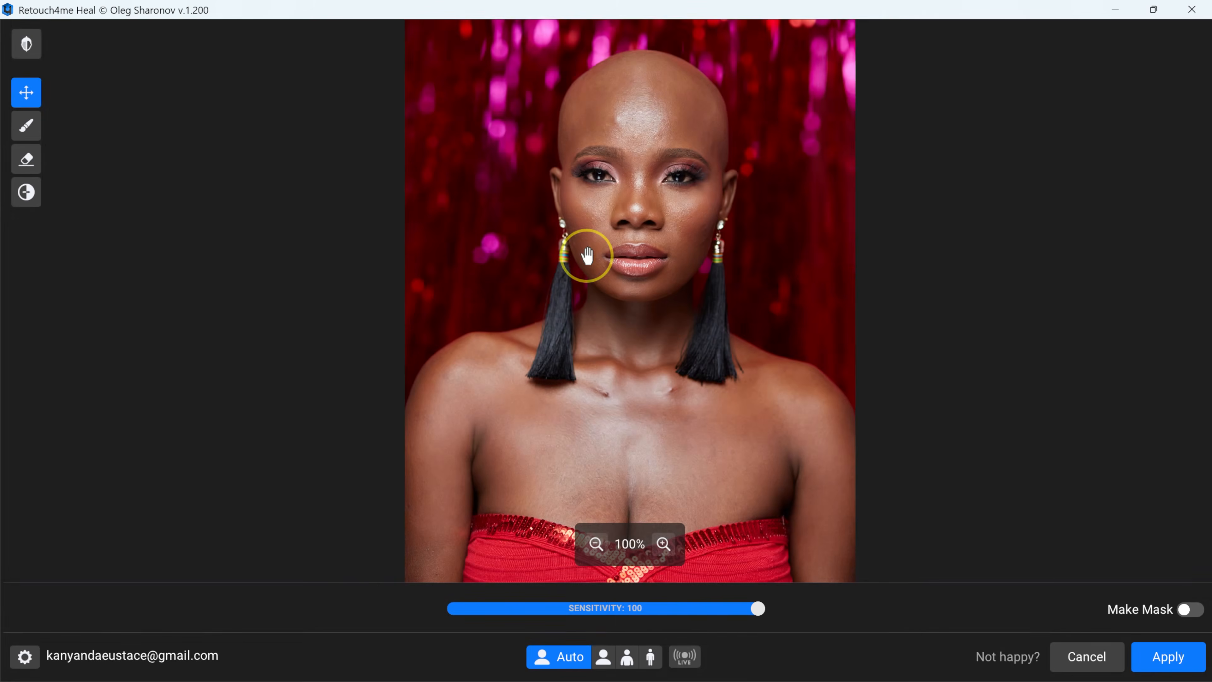
scroll(753, 469, "up", 4)
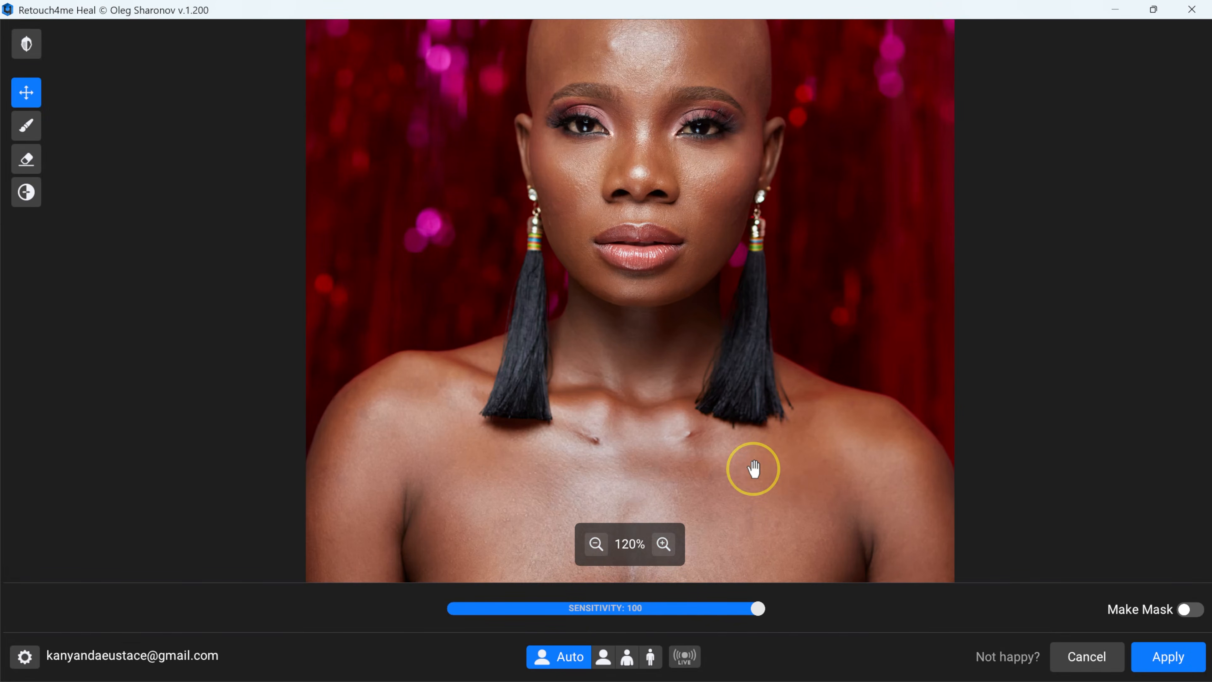
scroll(753, 469, "up", 1)
left_click_drag(725, 495, 684, 325)
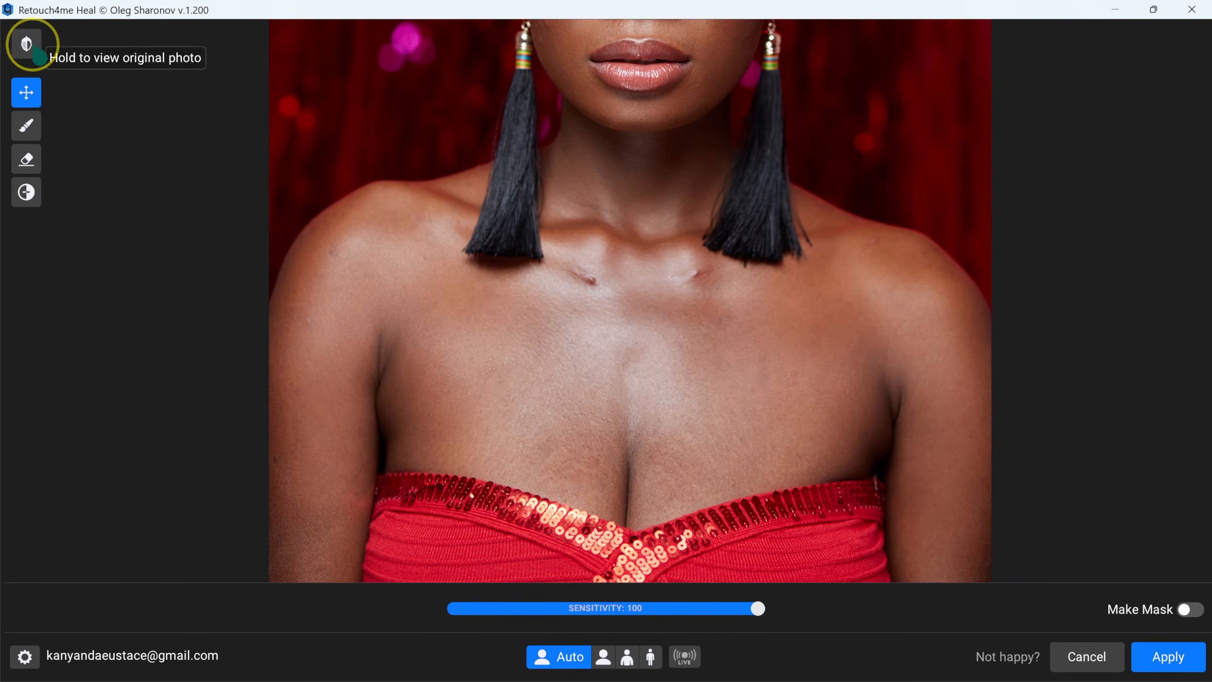
left_click(27, 44)
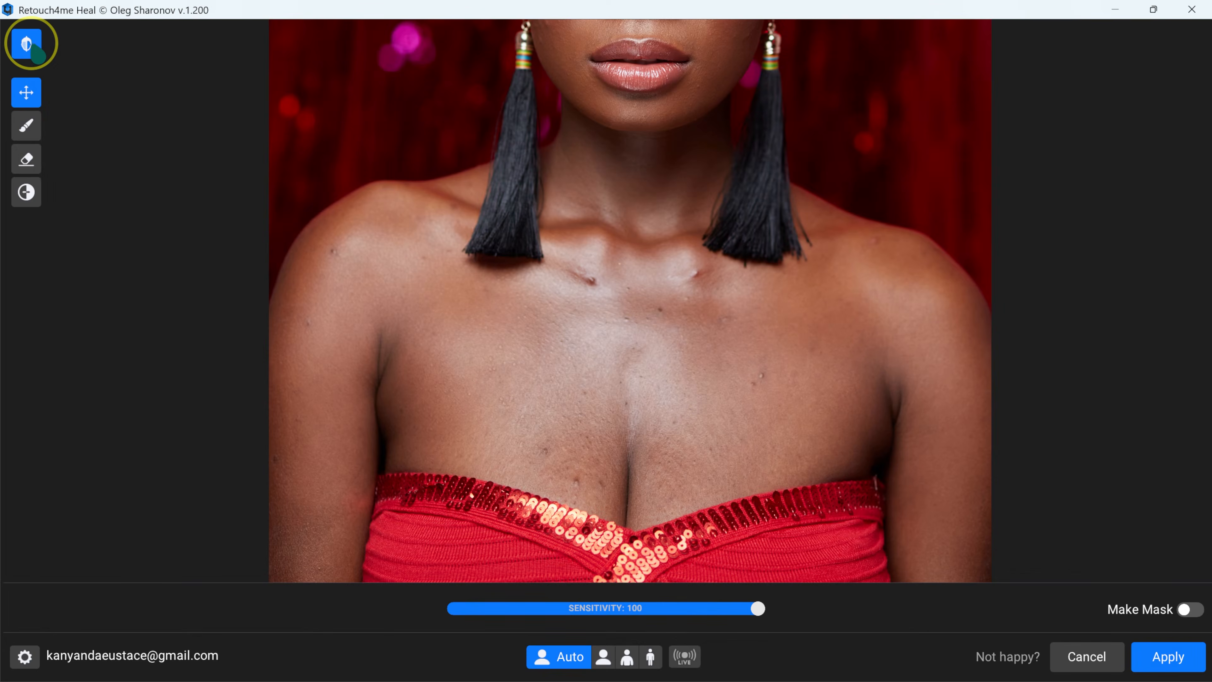
left_click_drag(617, 108, 663, 203)
left_click(27, 44)
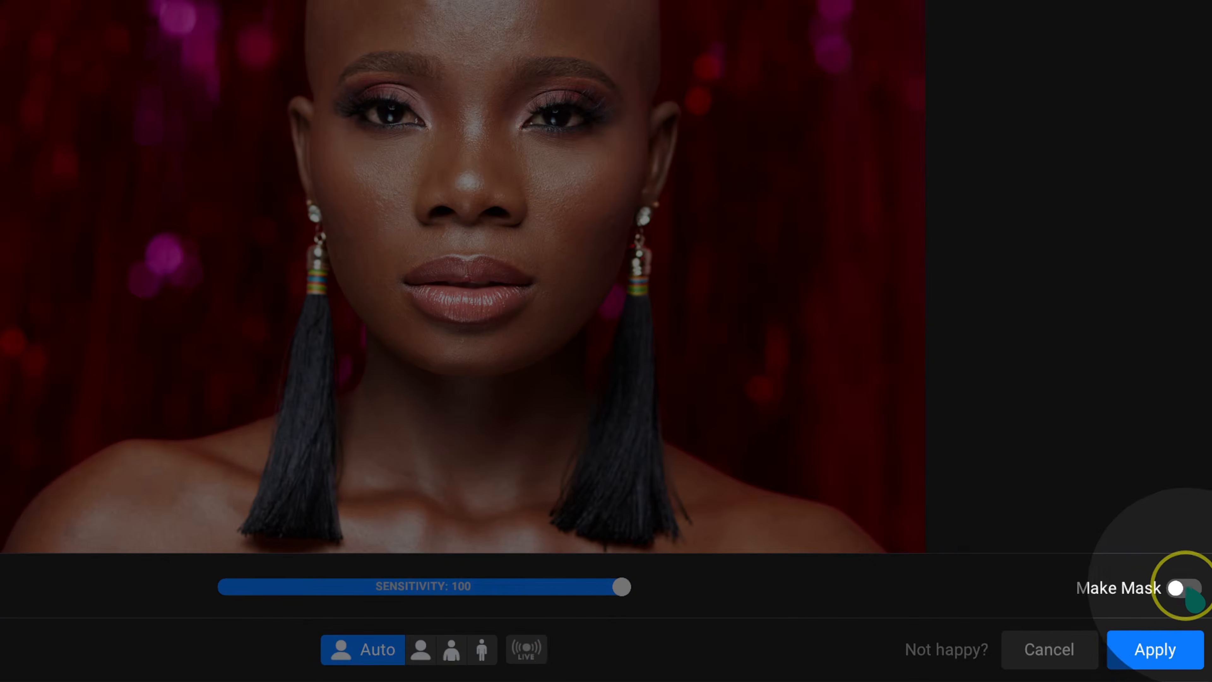
Enable Make Mask and apply the Retouch4me Heal result to the Background copy.
left_click(1187, 593)
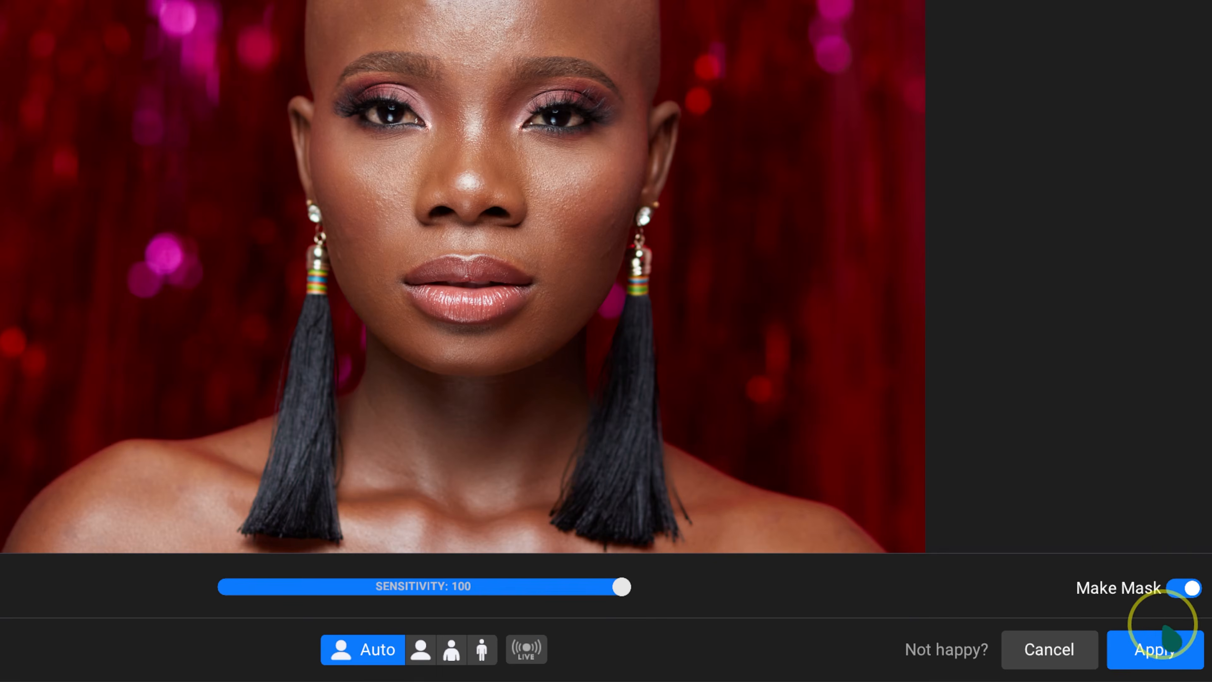
left_click(1165, 650)
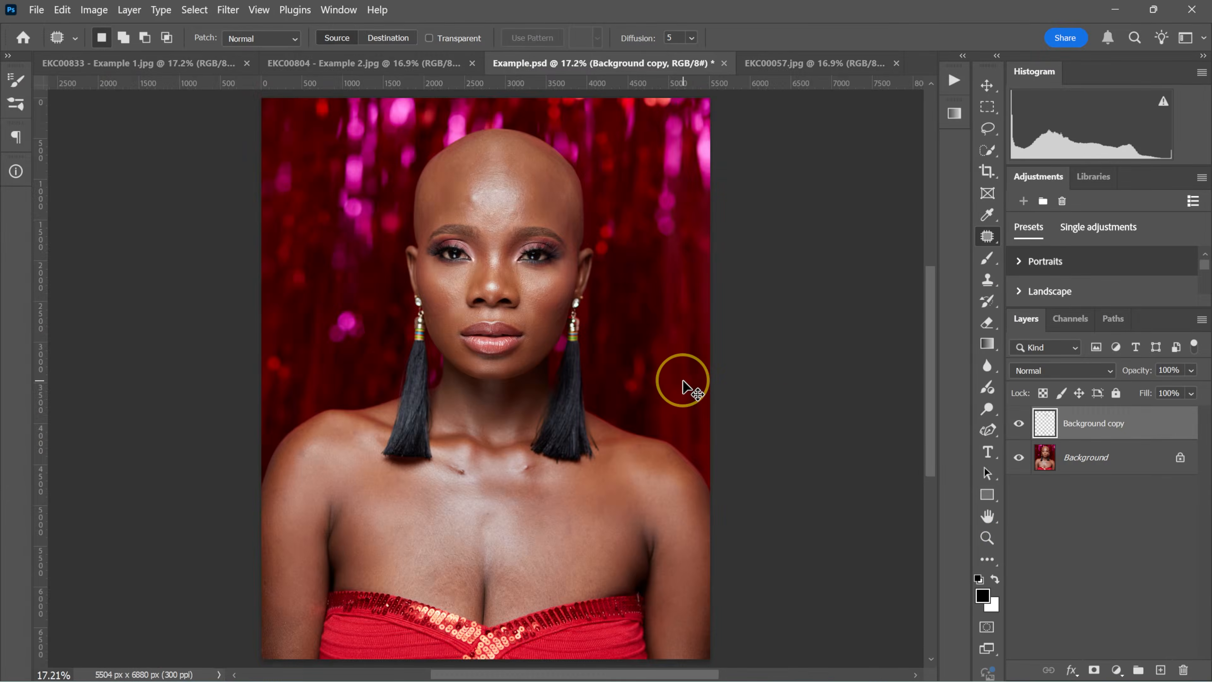
scroll(625, 405, "up", 3)
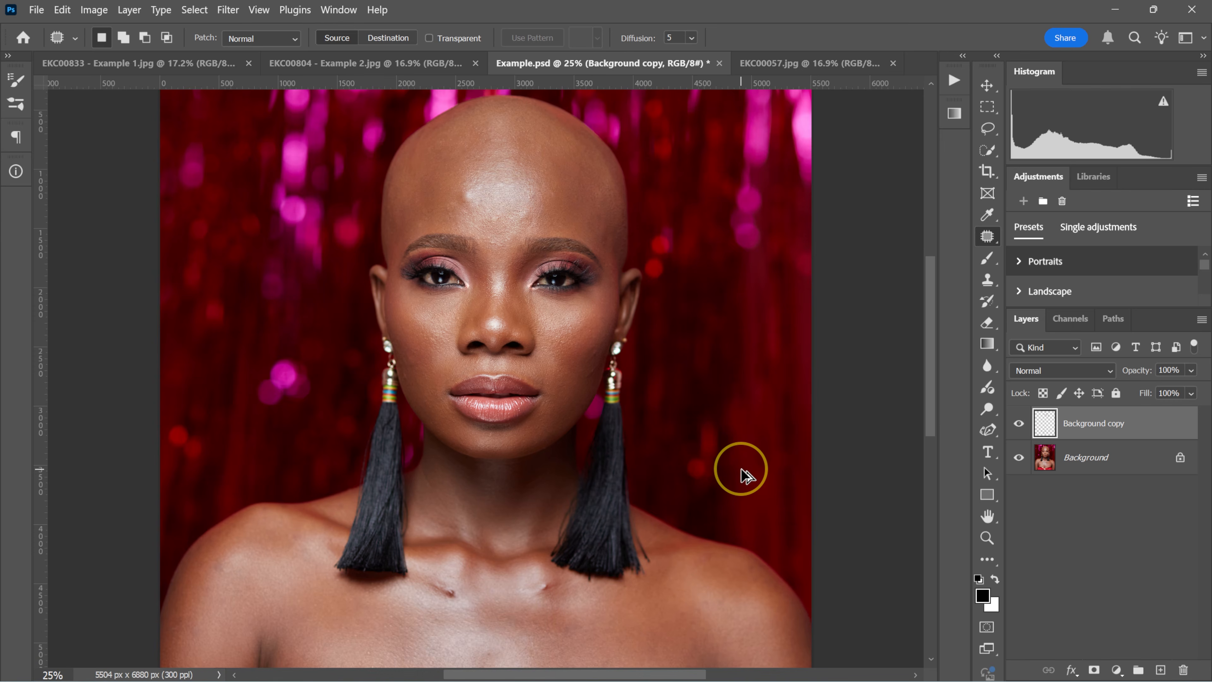
Stamp all visible layers into a new layer and open it in the Retouch4me Dodge Burn filter.
key("ctrl+alt+shift+e")
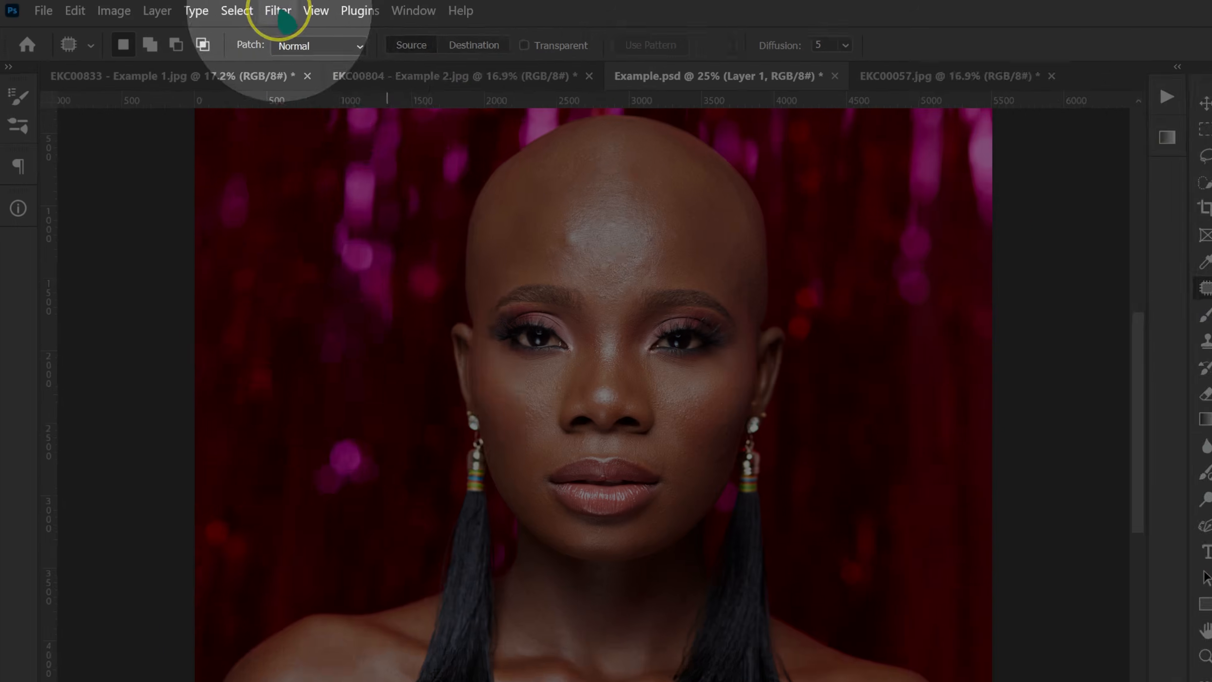
left_click(228, 10)
mouse_move(388, 492)
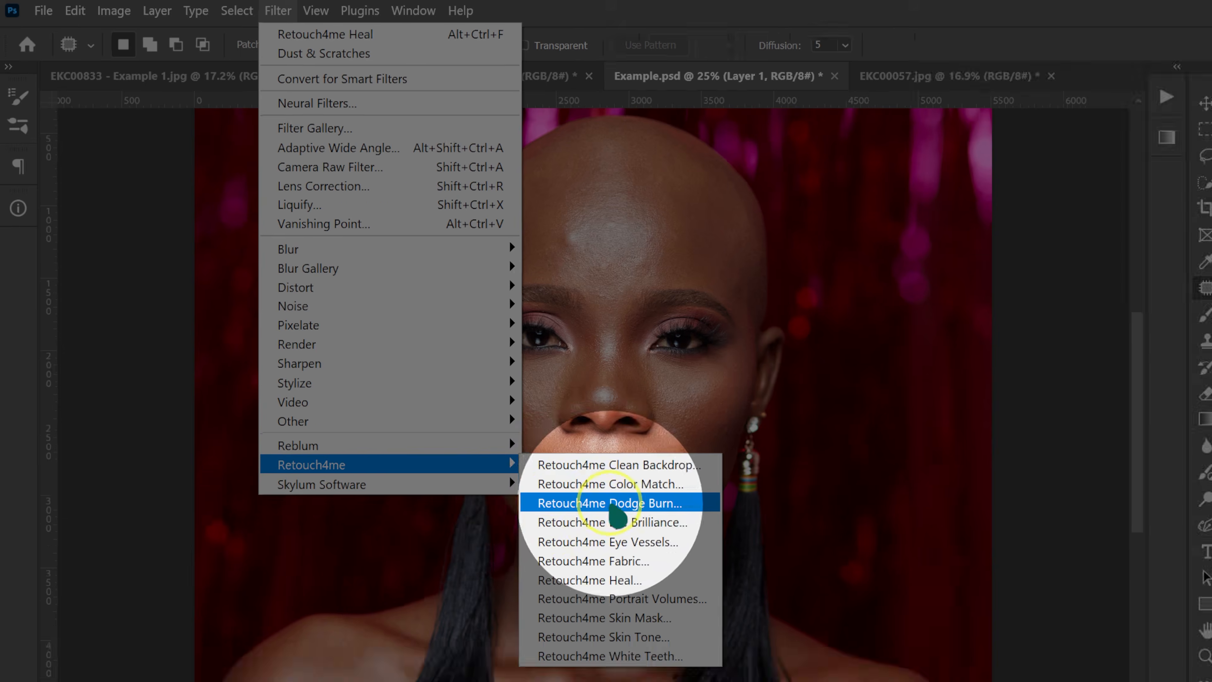
left_click(613, 537)
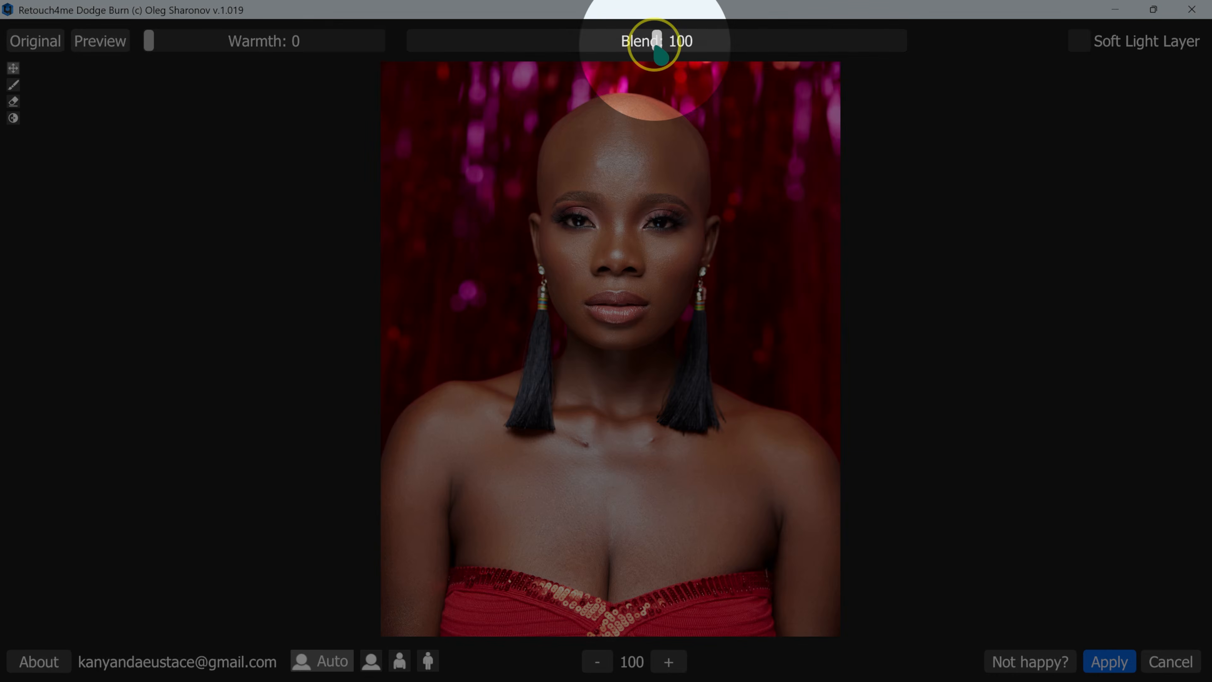
Compare the Dodge Burn effect at Blend 200 and 150 with the original photo, and apply it at 150.
left_click_drag(657, 42, 907, 47)
left_click(43, 50)
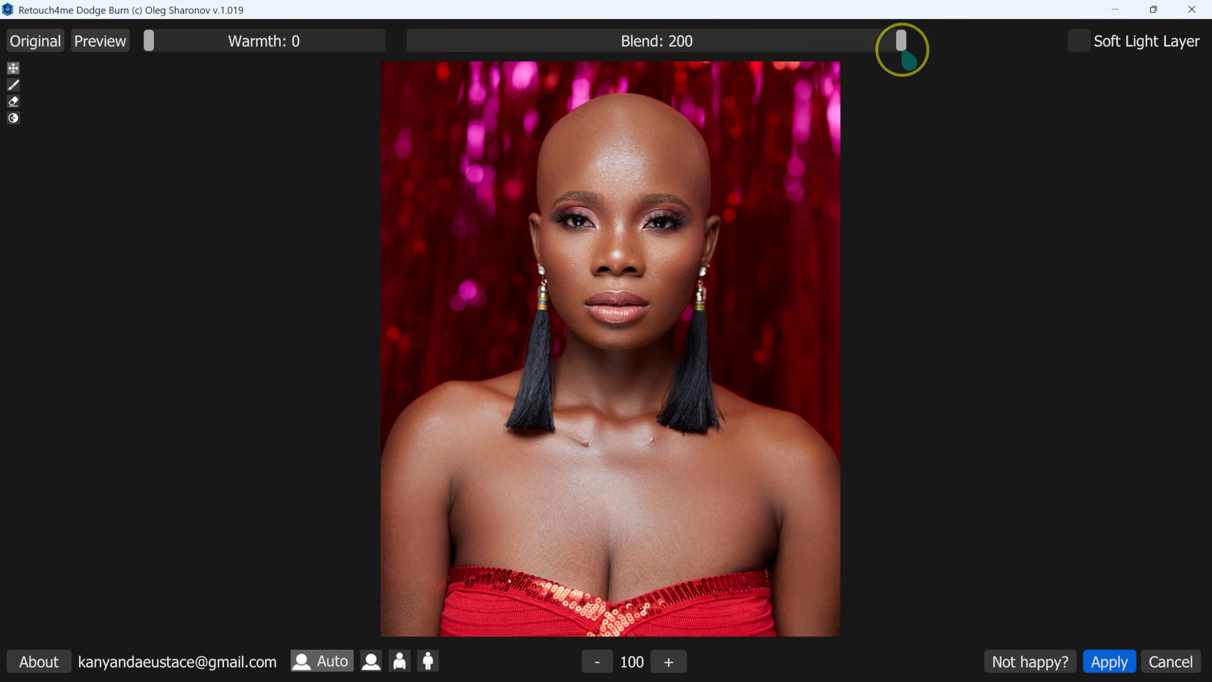
left_click_drag(905, 54, 775, 48)
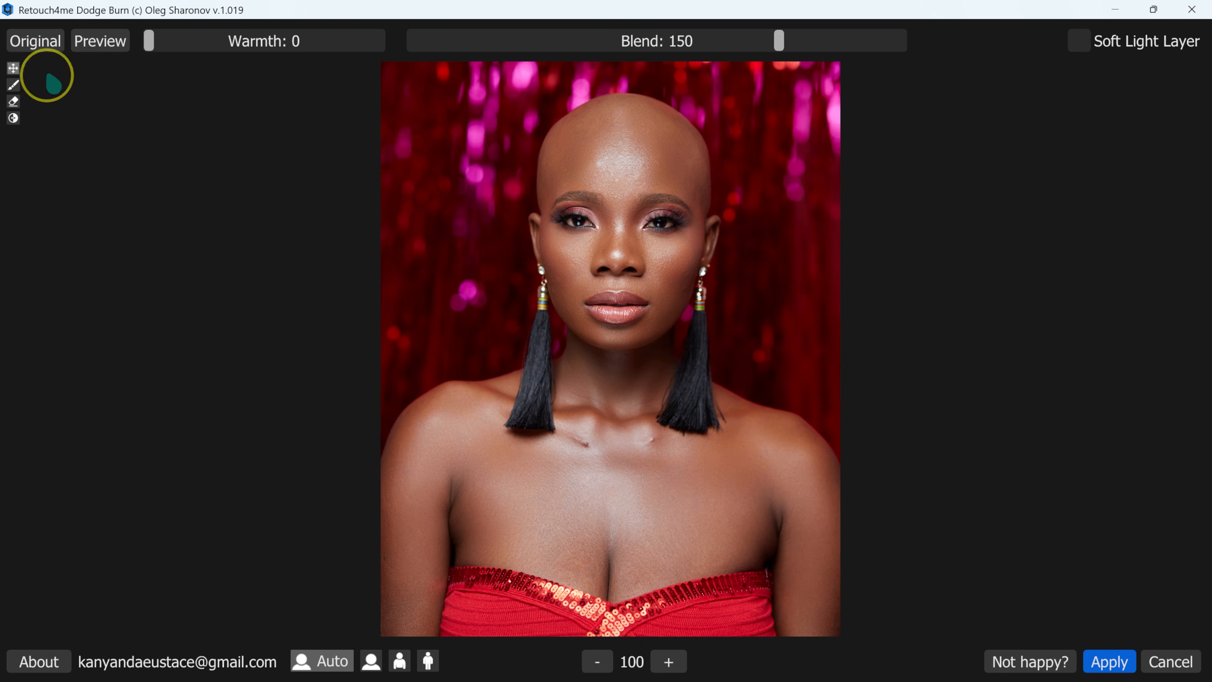
left_click(55, 48)
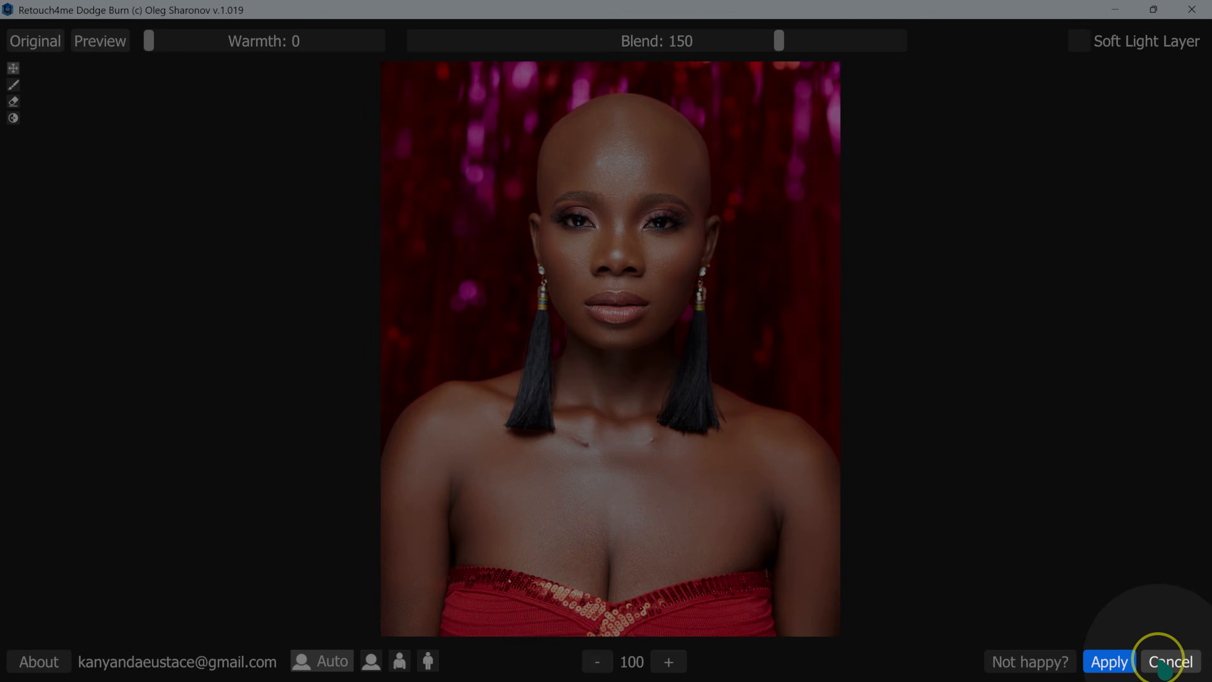
left_click(1112, 664)
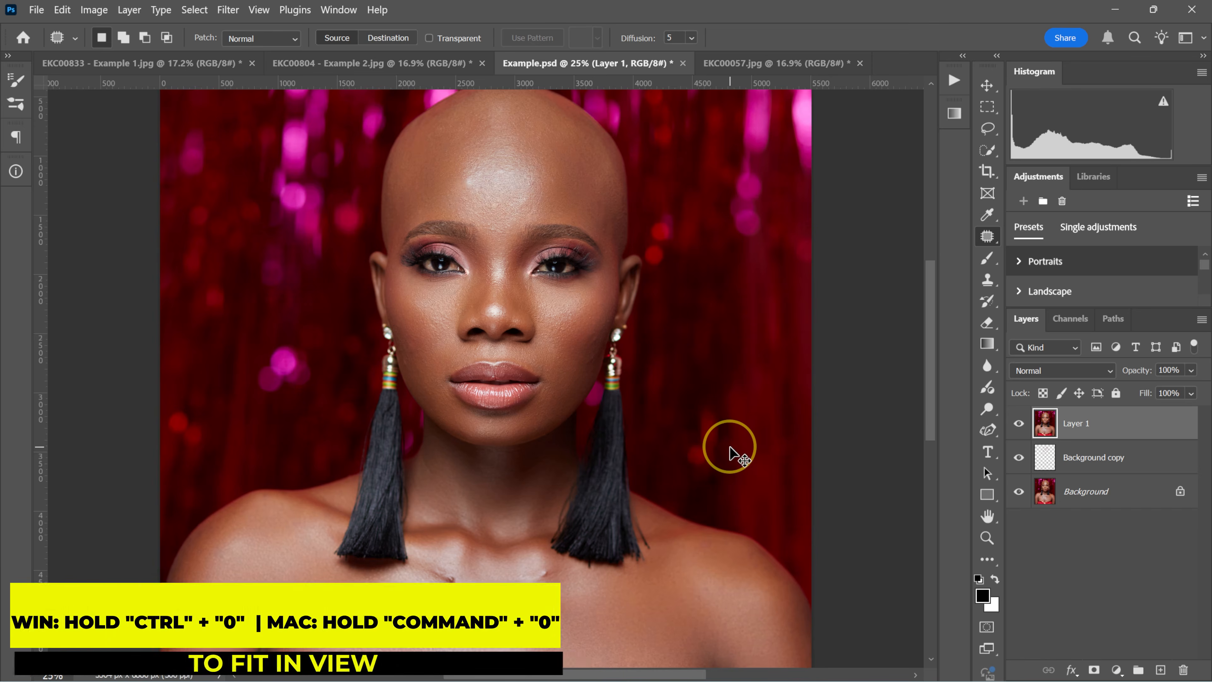
key("ctrl+0")
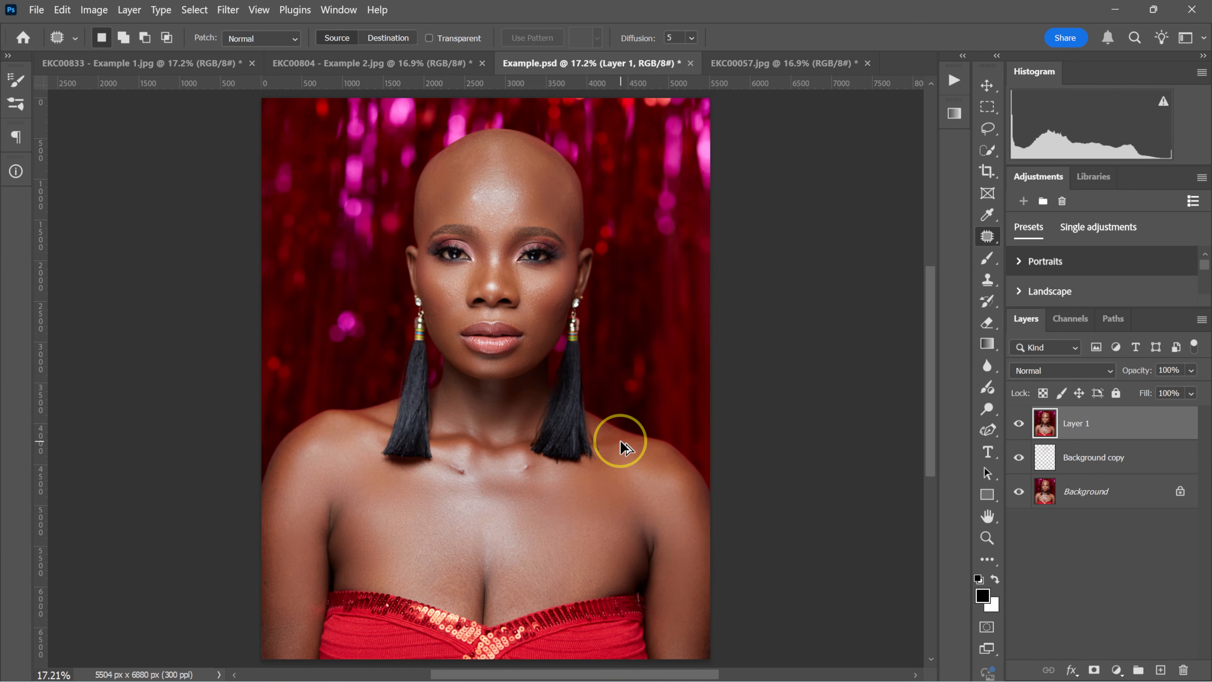
Stamp all visible layers into a new layer and open it in the Retouch4me Portrait Volumes filter.
key("ctrl+alt+shift+e")
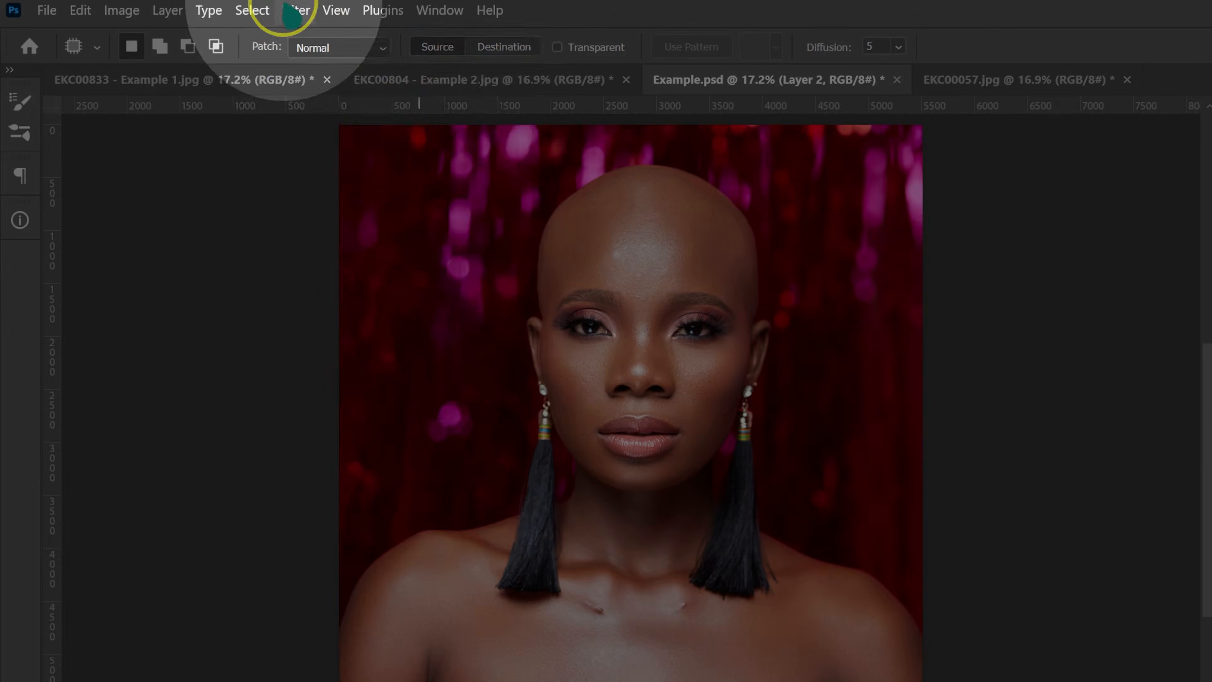
left_click(225, 9)
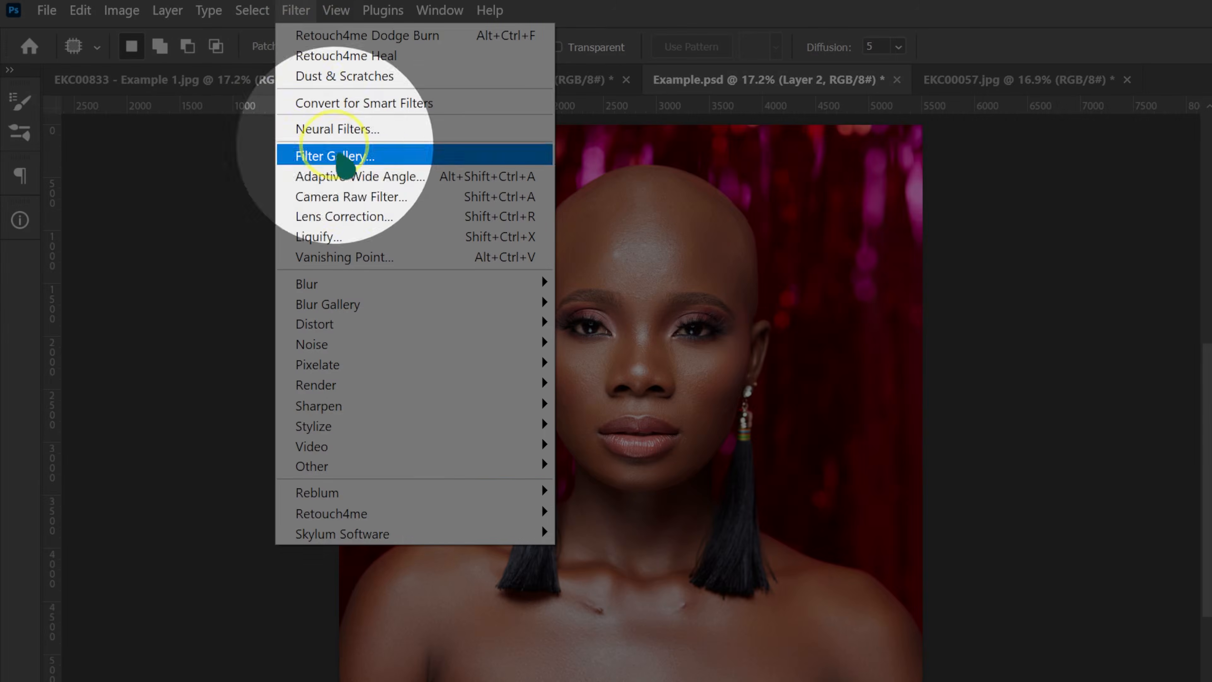
mouse_move(285, 394)
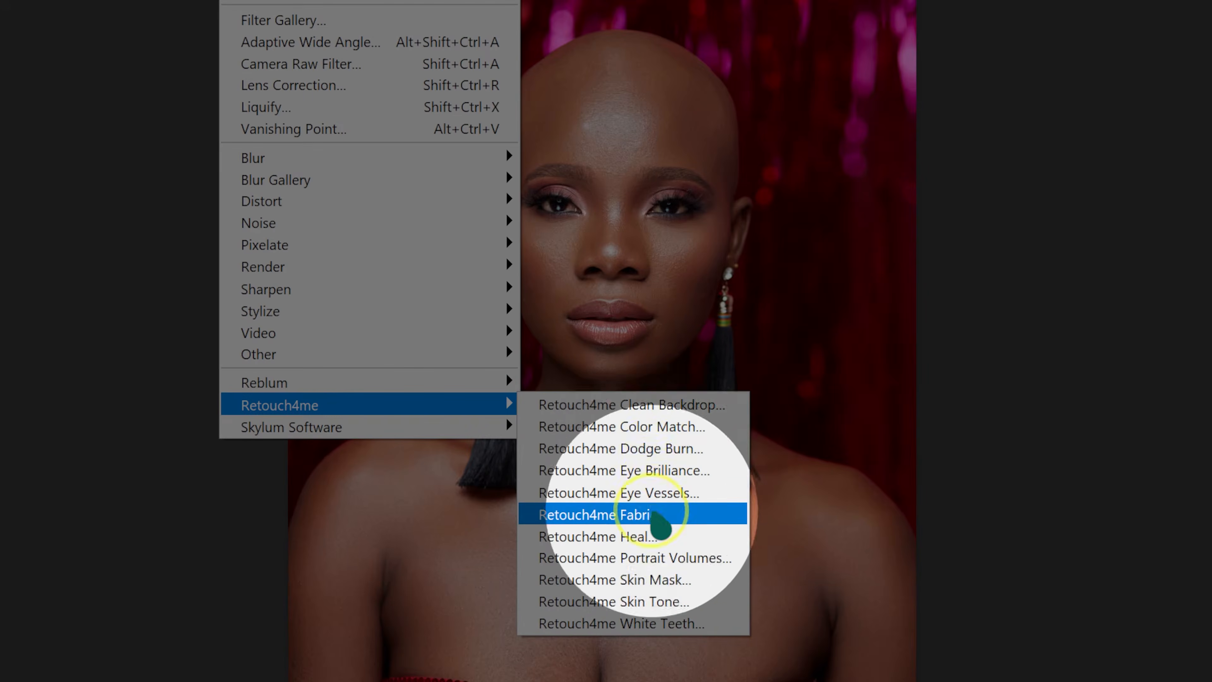
left_click(663, 655)
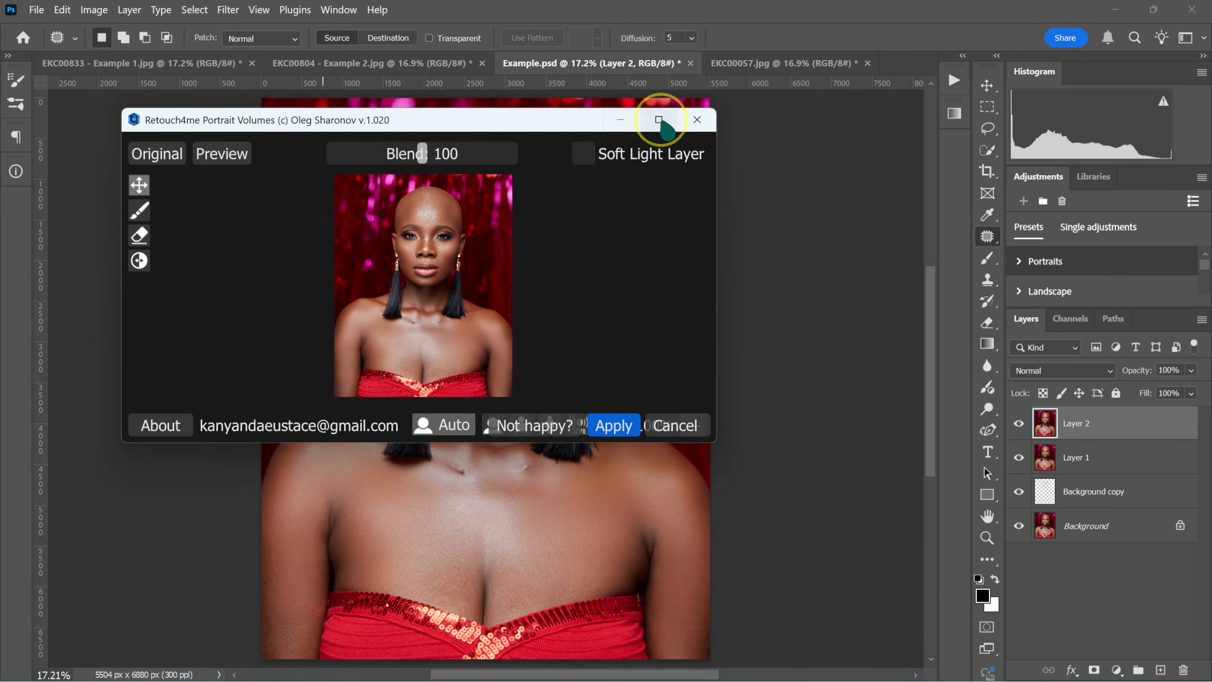
left_click(664, 119)
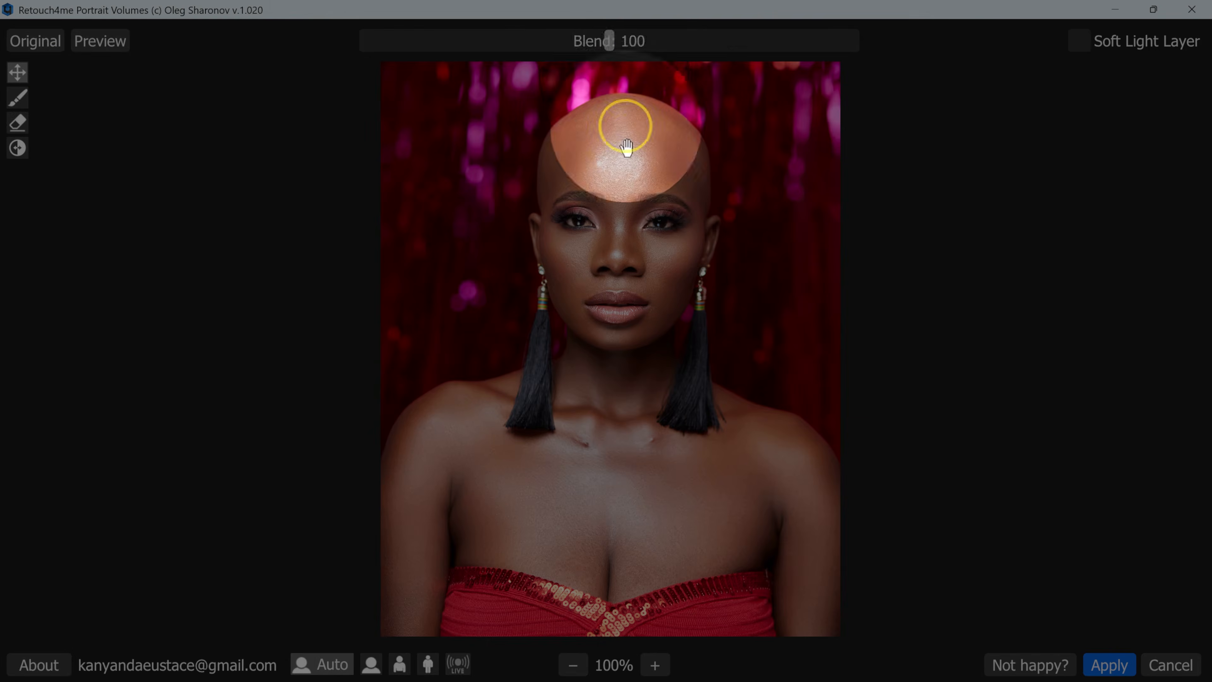
Try the Portrait Volumes effect at Blend 75, and apply it at Blend 95.
left_click_drag(614, 47, 555, 56)
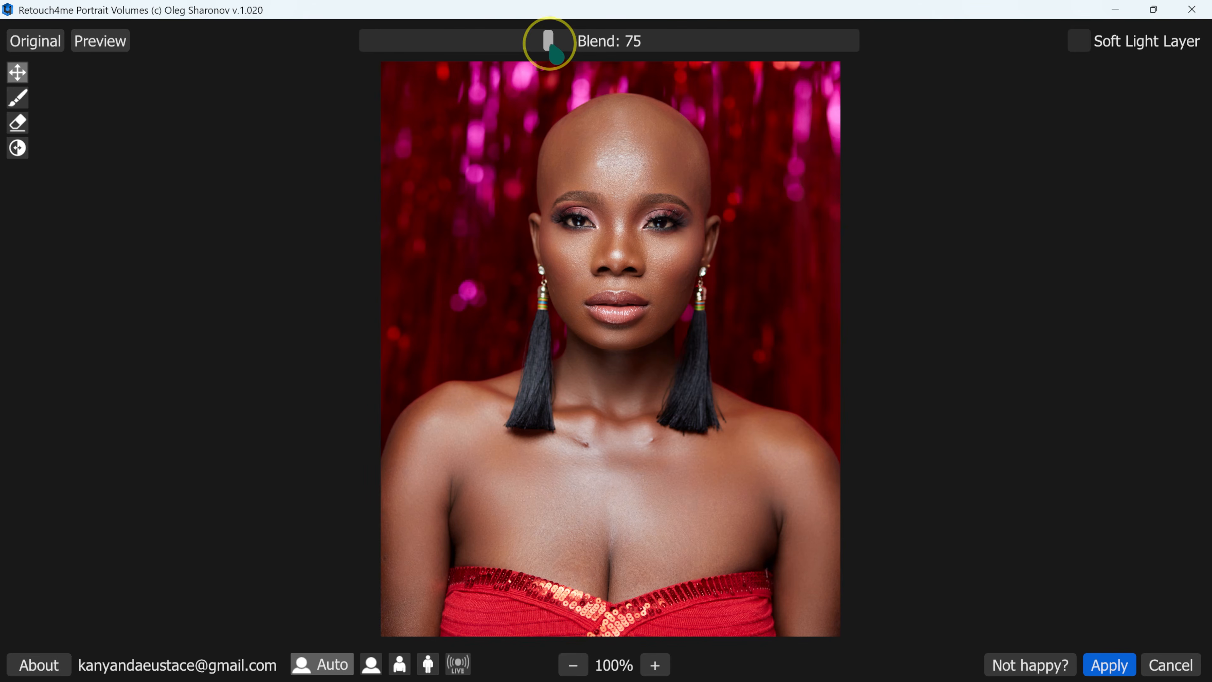
left_click_drag(553, 47, 620, 42)
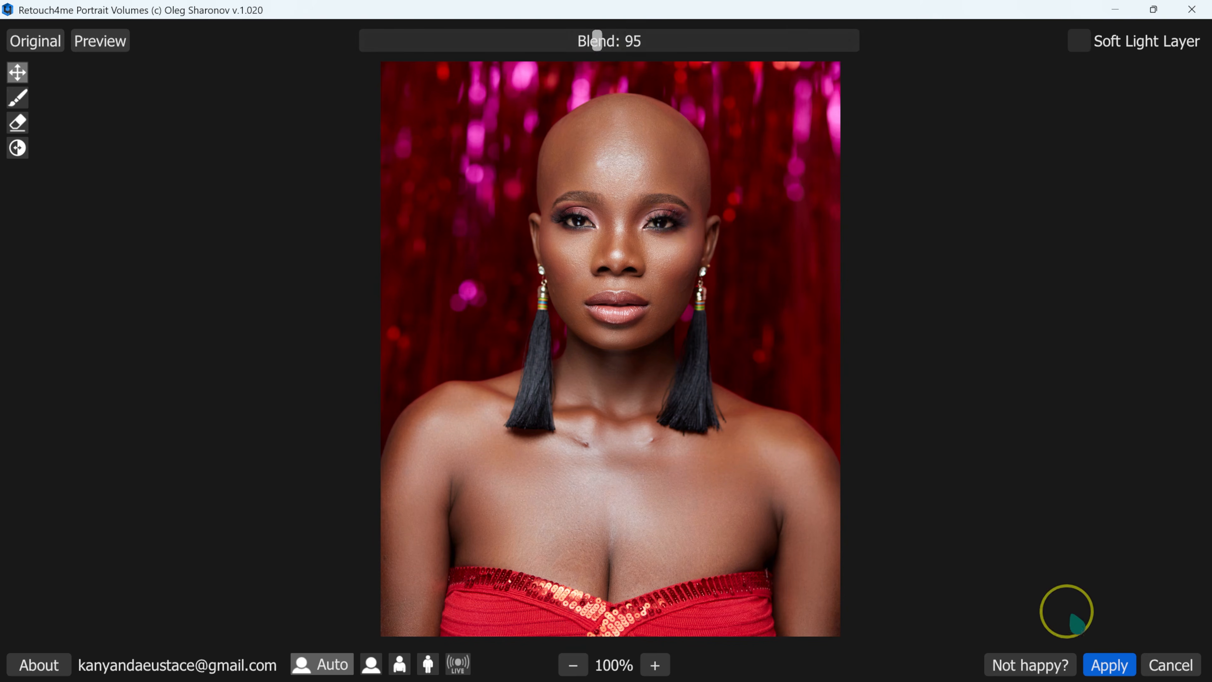
left_click(1111, 666)
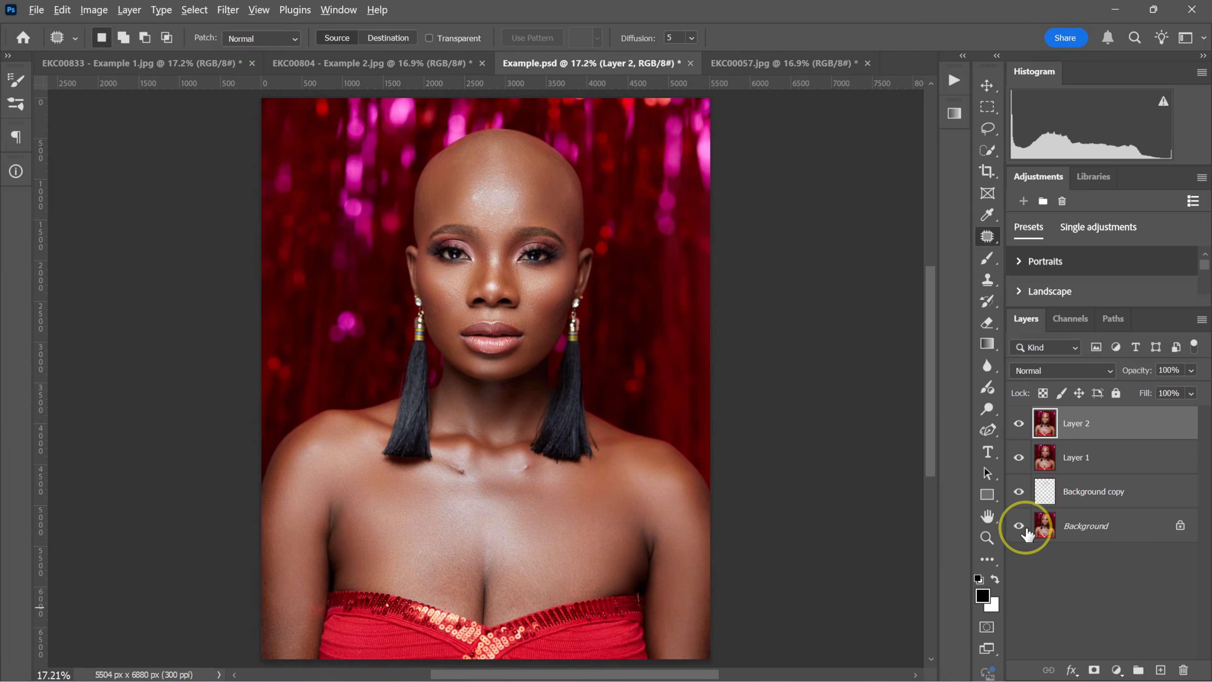
Compare the retouched red-dress portrait with the original Background layer by isolating and restoring its visibility.
left_click(1019, 527, "alt")
left_click(1020, 526, "alt")
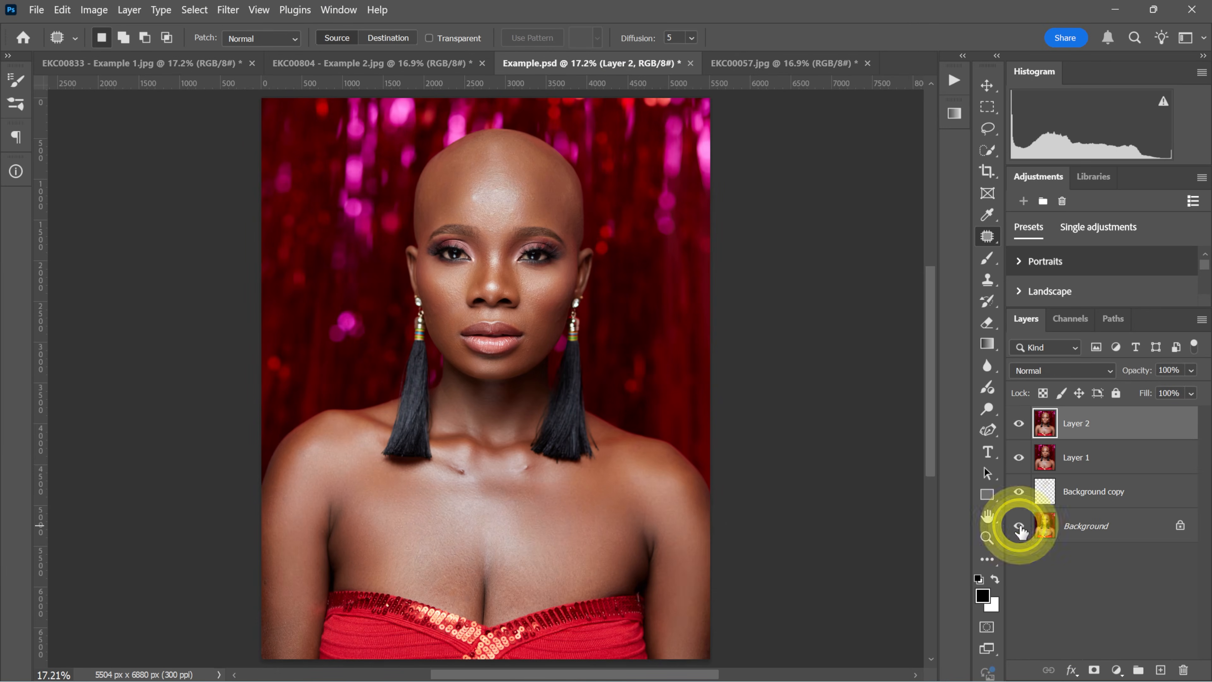
left_click(1019, 526, "alt")
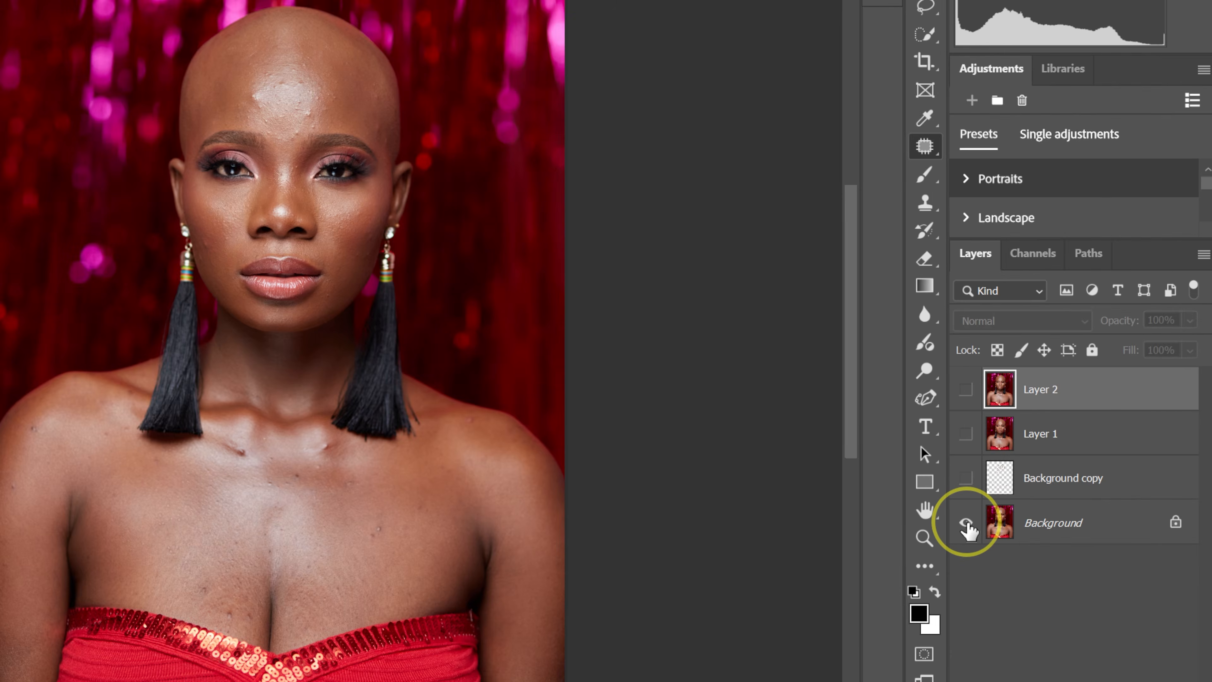
left_click(966, 526, "alt")
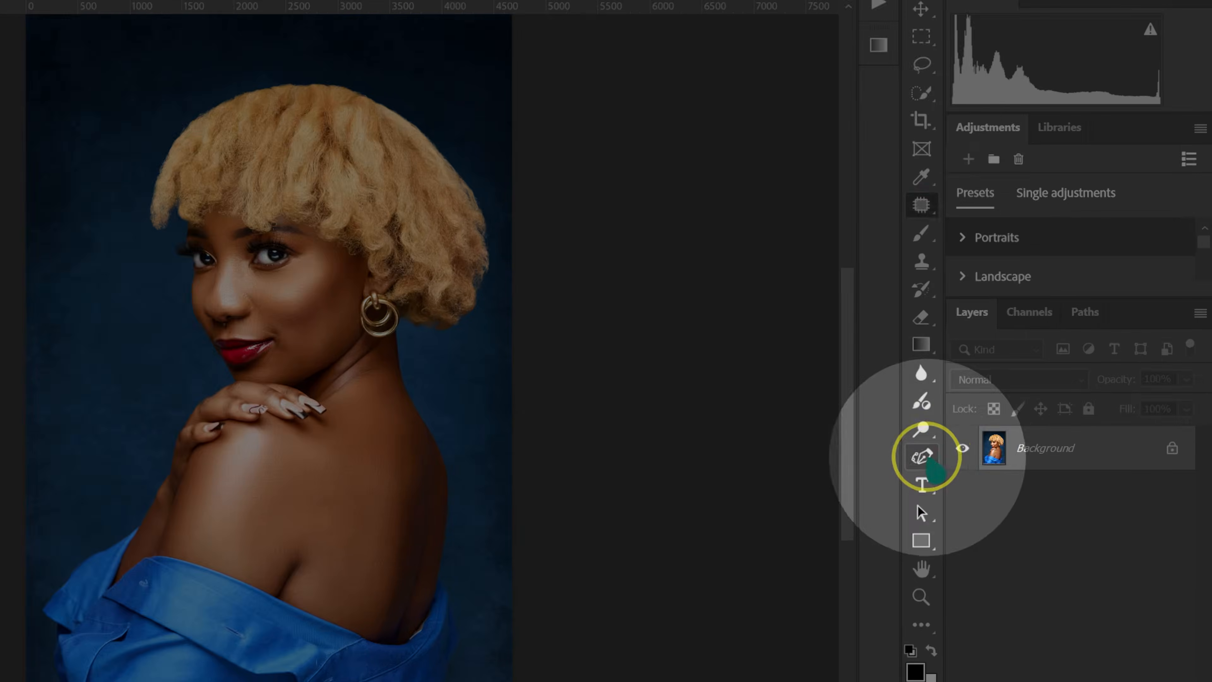
Trace a Pen tool path in EKC00057.jpg from the image's lower edge along the blue garment up to the woman's arm.
right_click(987, 430)
left_click(1002, 456)
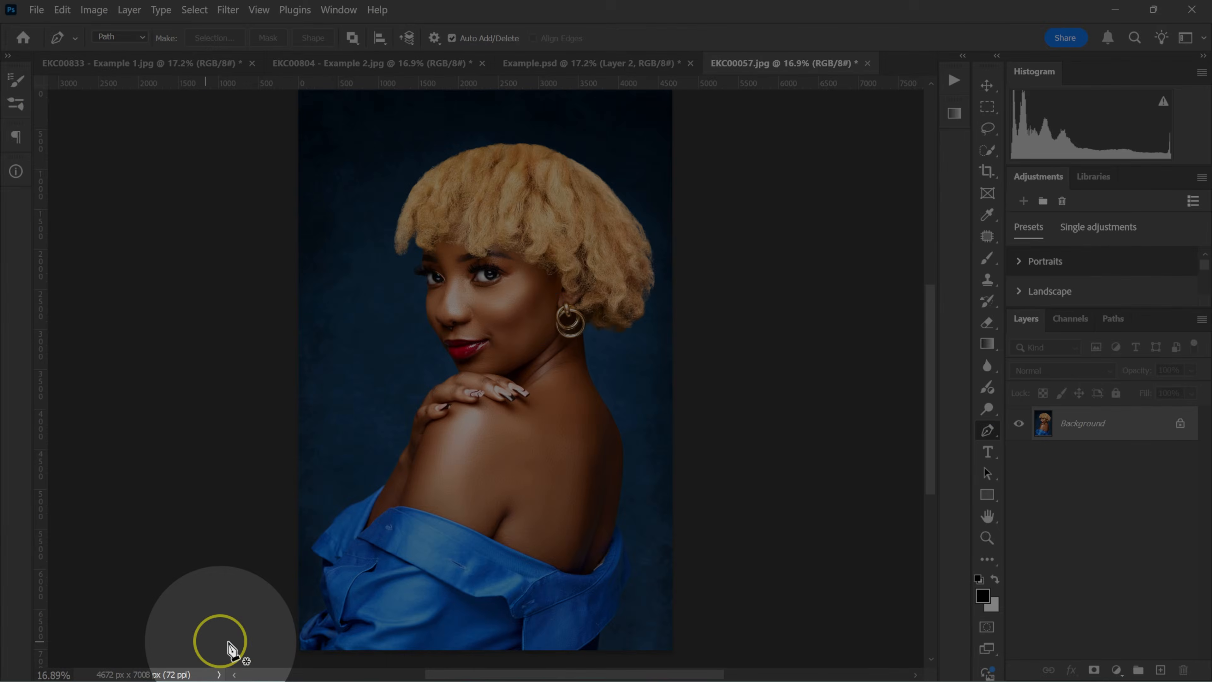
left_click(300, 638)
left_click(303, 630)
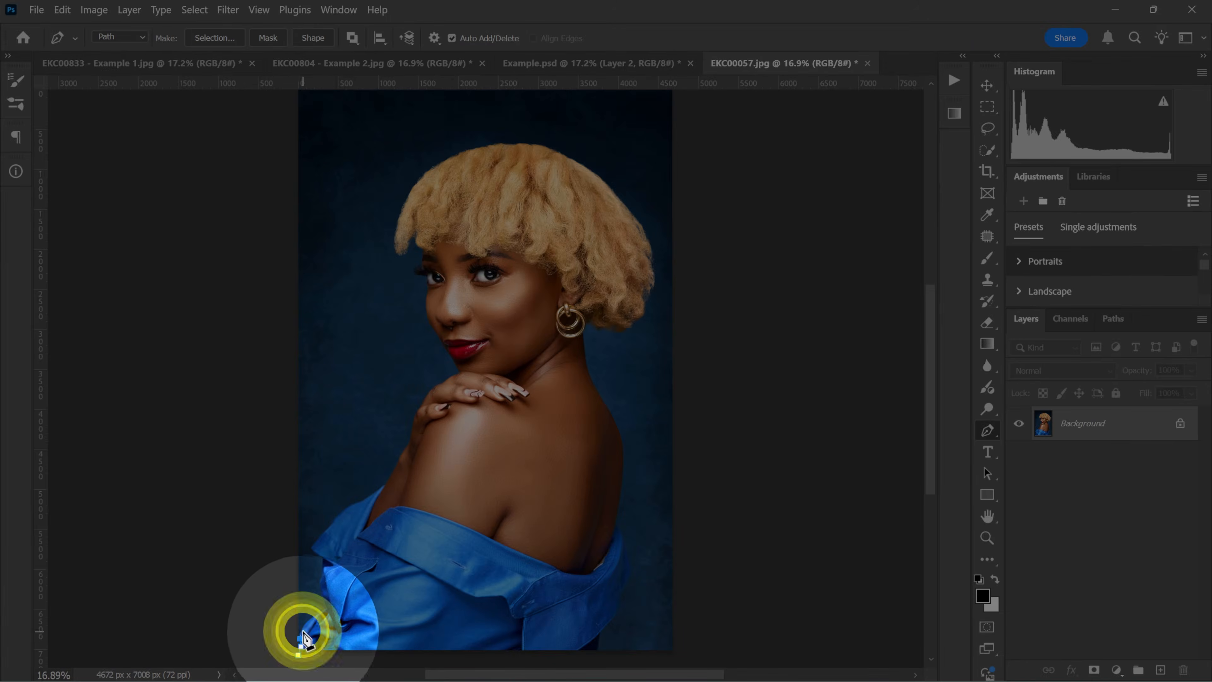
left_click(309, 622)
left_click(325, 611)
left_click_drag(323, 600, 324, 594)
left_click_drag(318, 569, 320, 564)
left_click(311, 548)
left_click(342, 513)
left_click(363, 497)
left_click(385, 482)
left_click(400, 459)
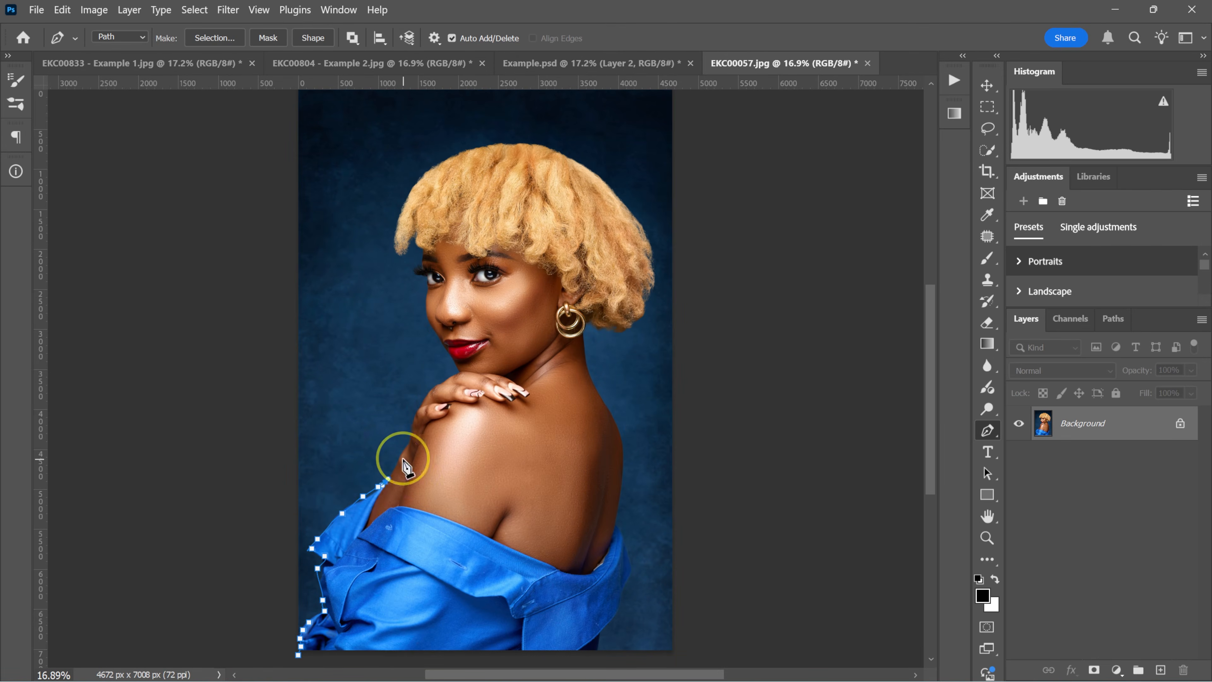
Continue the path around the woman's hand, face, hair and back, ending below the image's lower edge.
left_click(414, 427)
left_click(430, 392)
left_click(456, 367)
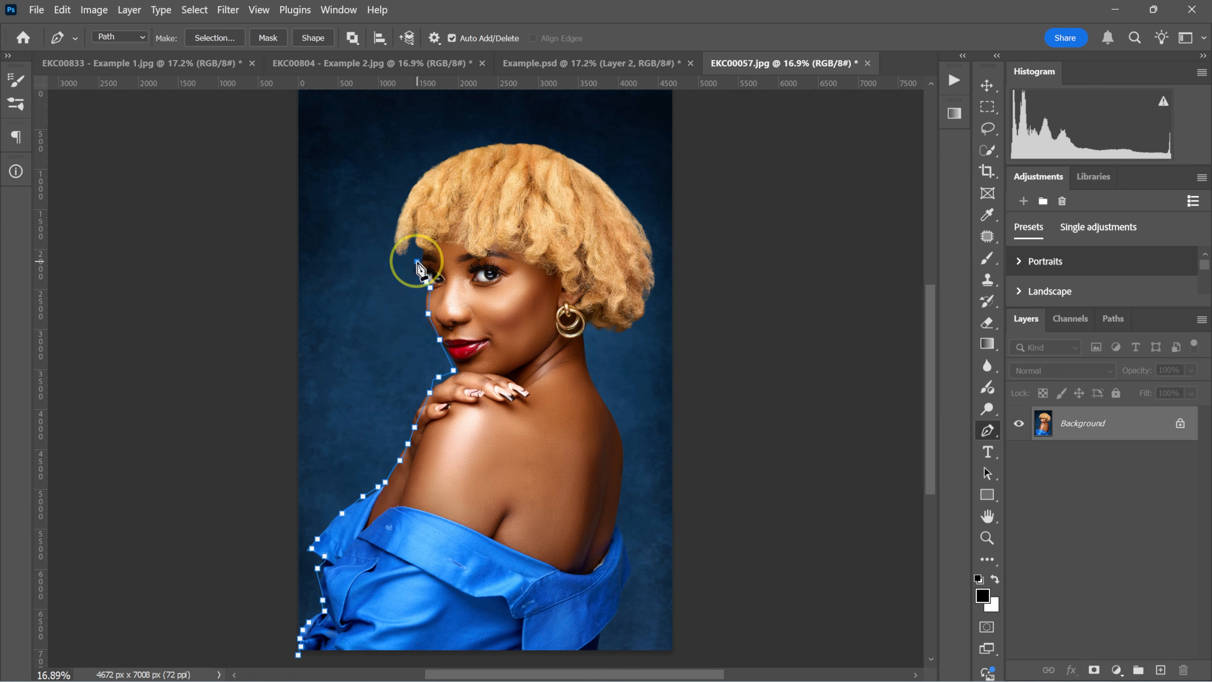
left_click(437, 163)
left_click(457, 156)
left_click(479, 147)
left_click(535, 145)
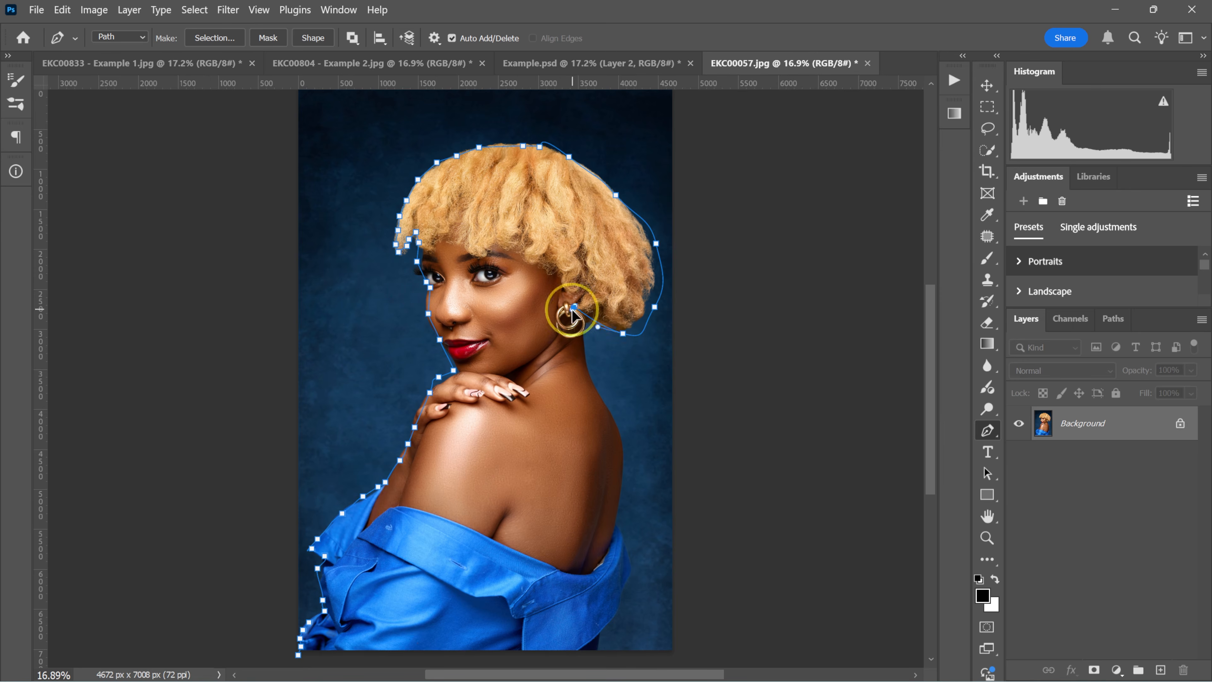
left_click(600, 658)
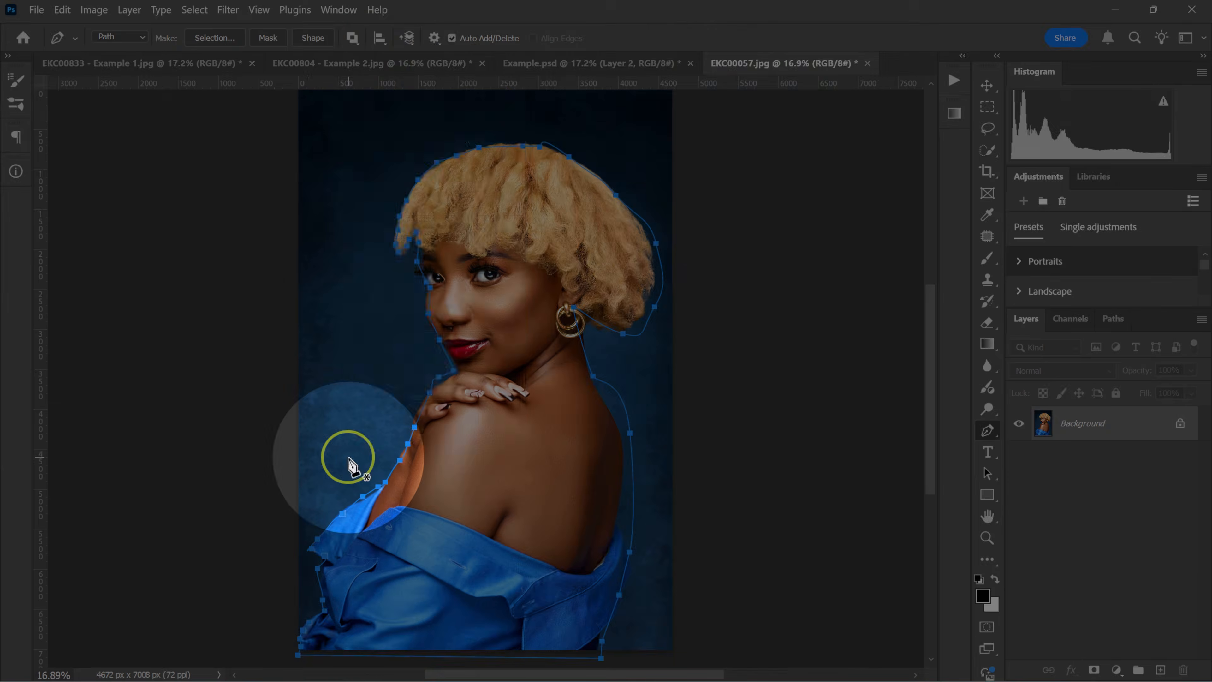
Convert the closed path into a new anti-aliased selection with a 0.5-pixel feather, and deselect it.
right_click(346, 454)
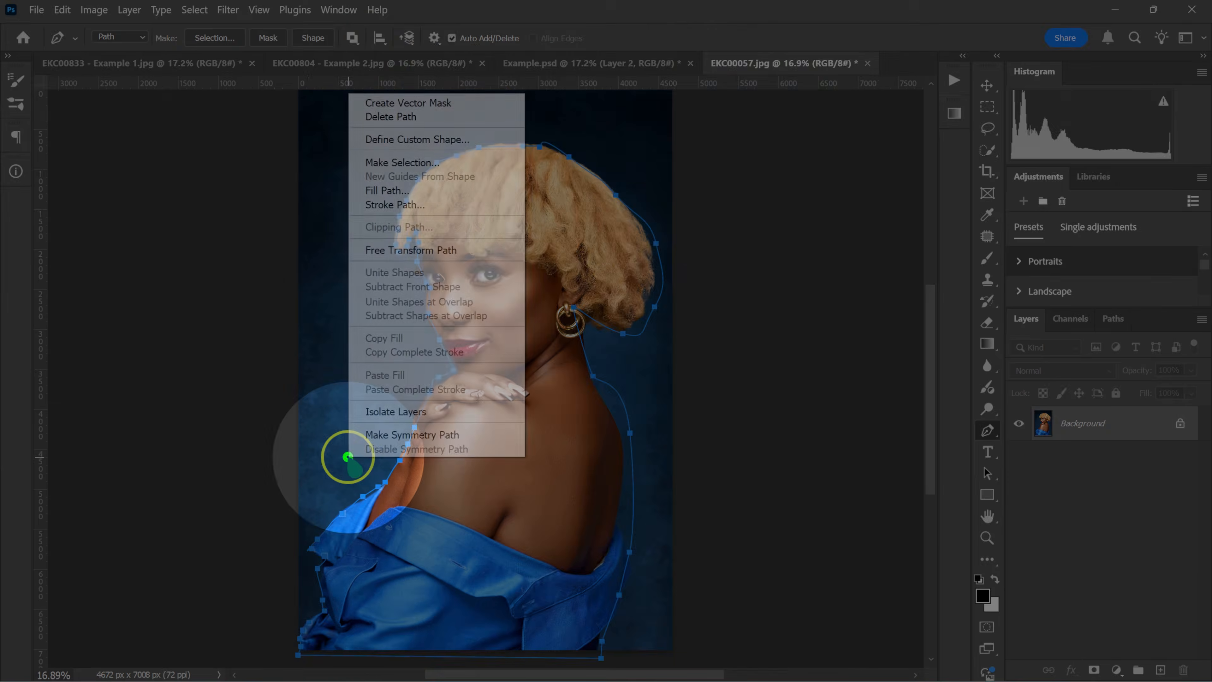
left_click(491, 117)
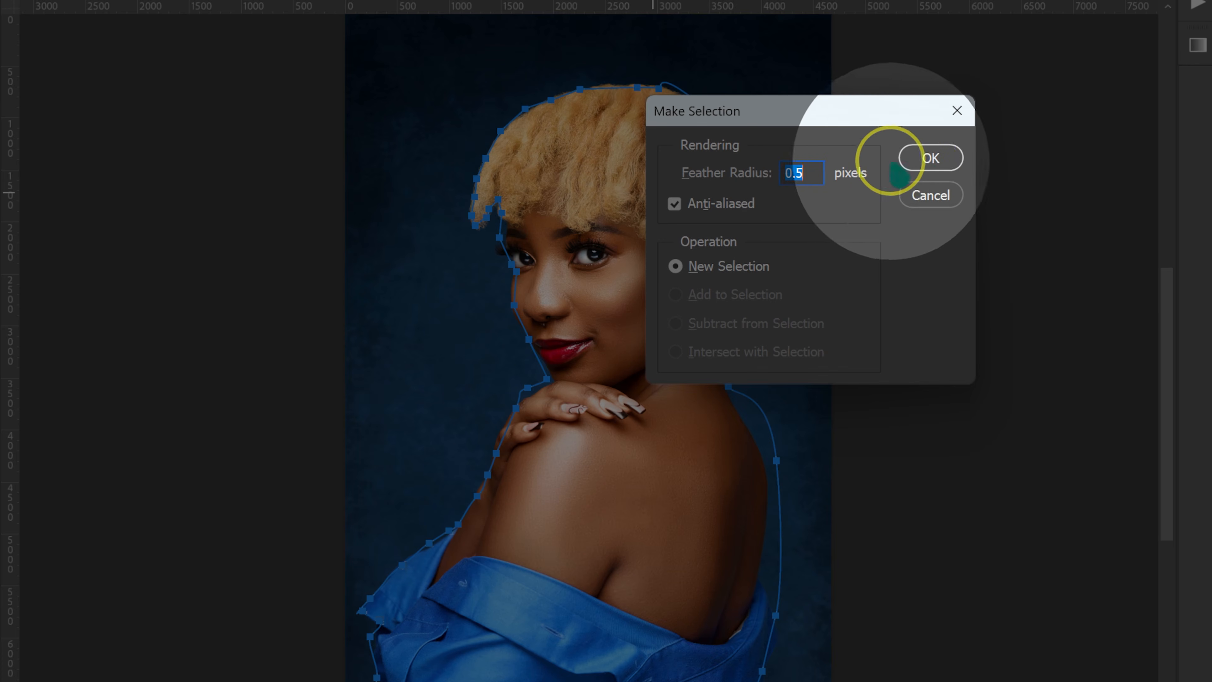
left_click(928, 159)
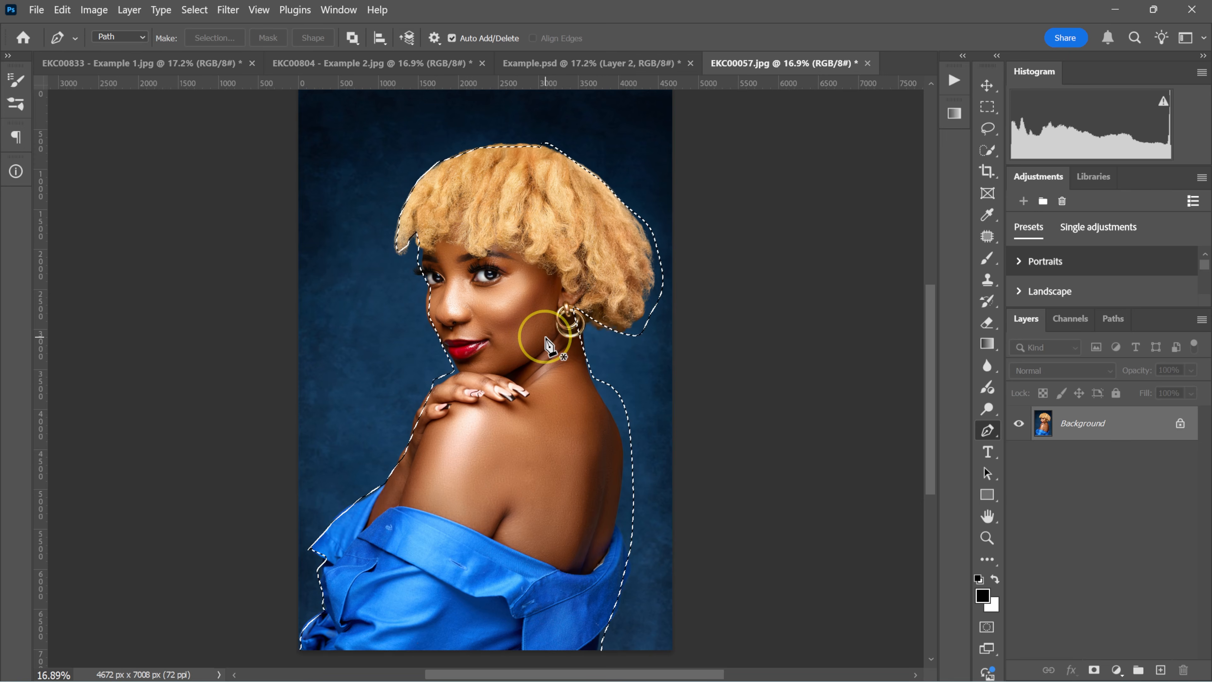
key("m")
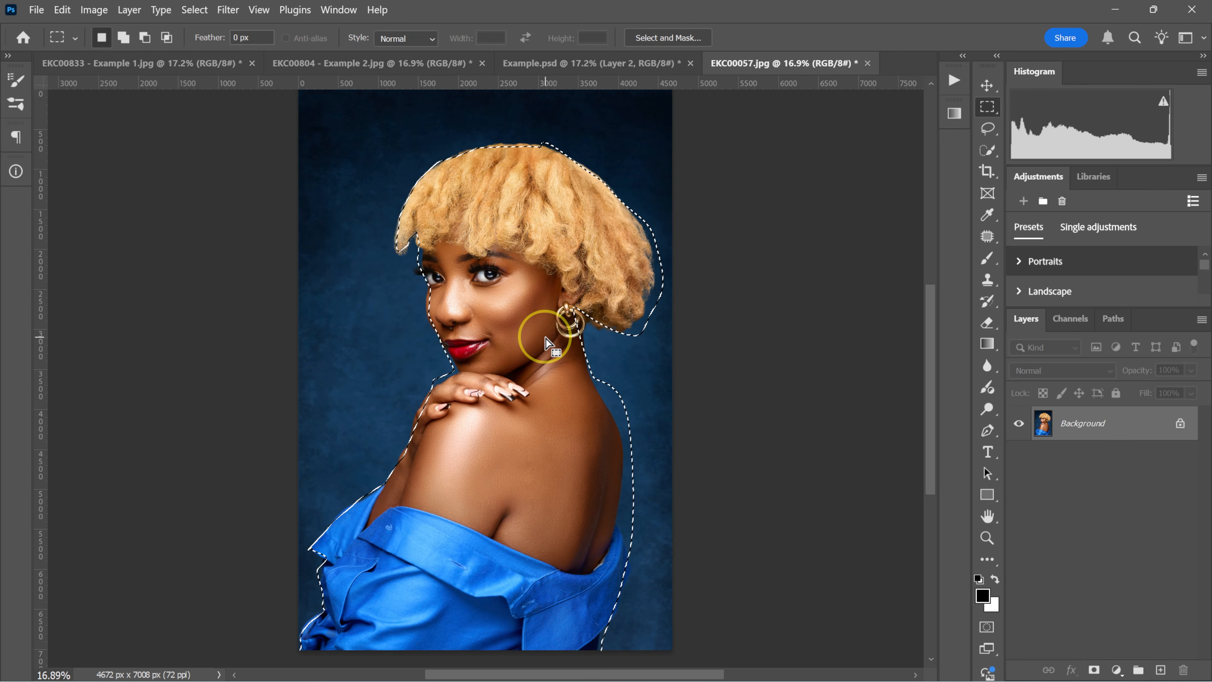
right_click(545, 343)
left_click(577, 317)
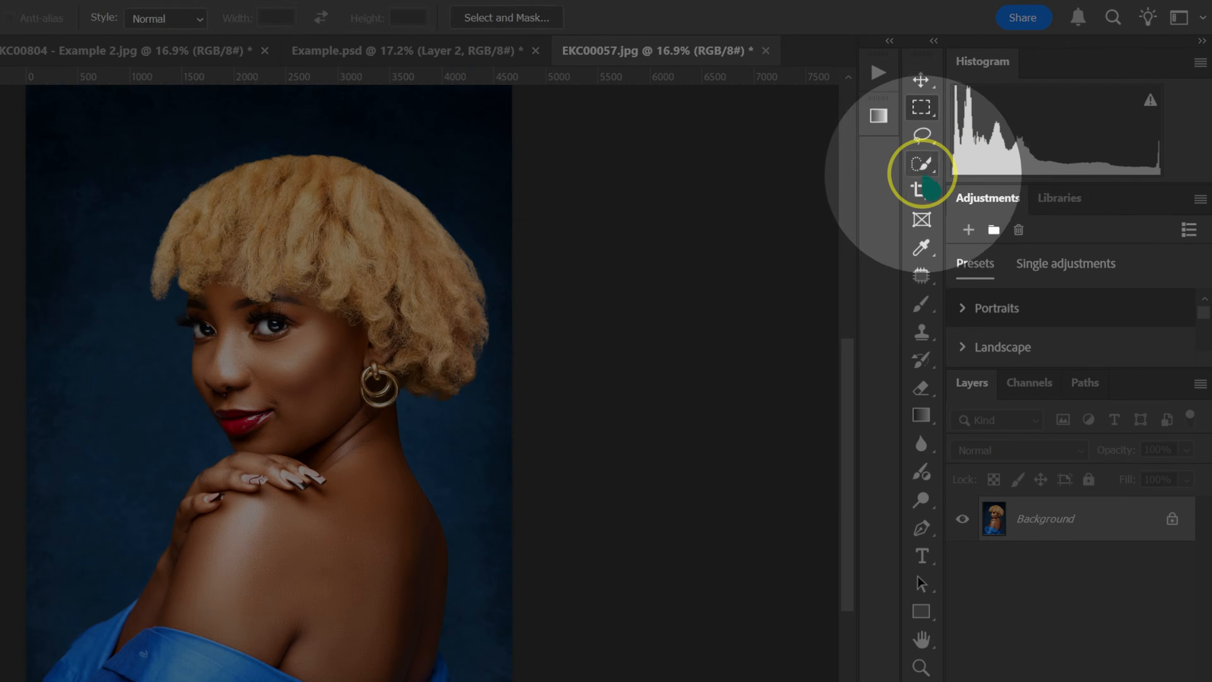
Select the whole woman, including her hair and blue garment, with the Quick Selection tool, and clear the selection.
left_click(988, 150)
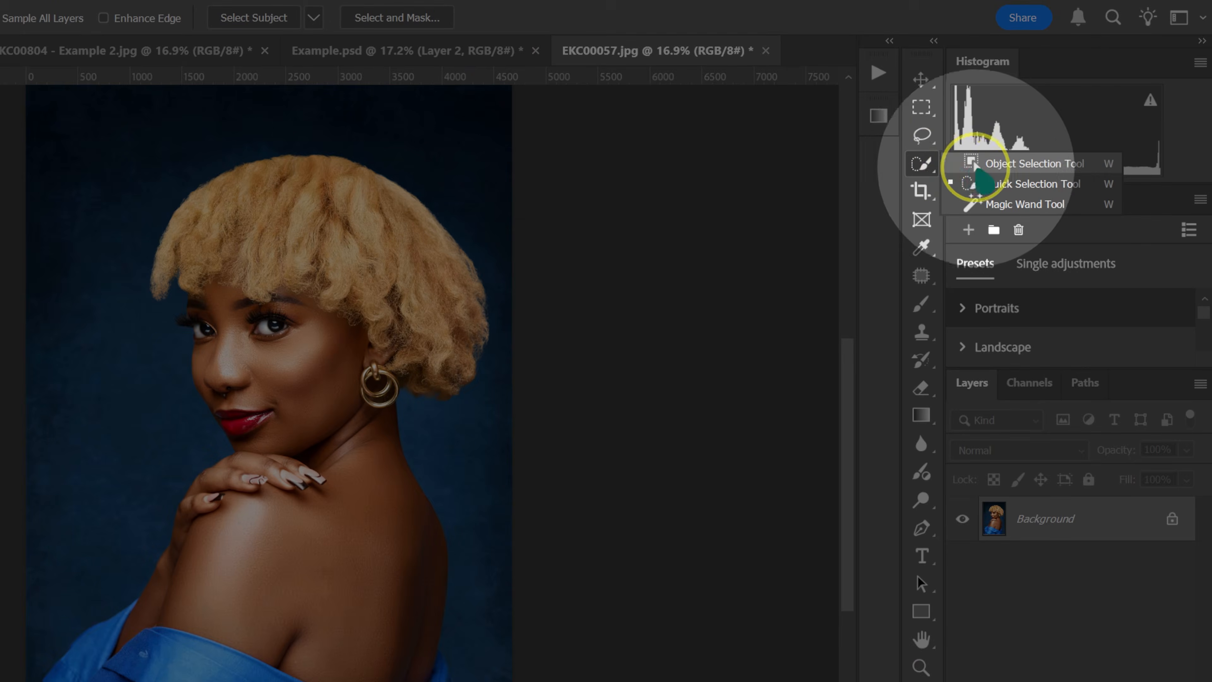
left_click(1007, 184)
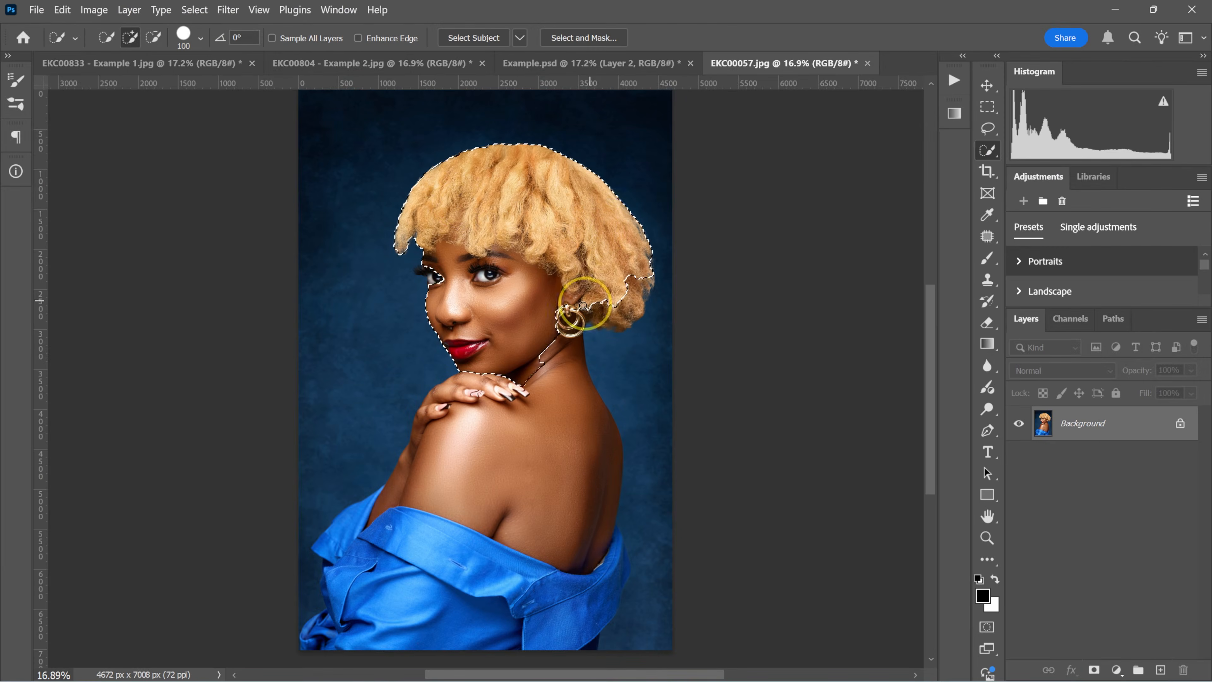
left_click_drag(583, 305, 488, 405)
left_click_drag(560, 650, 623, 573)
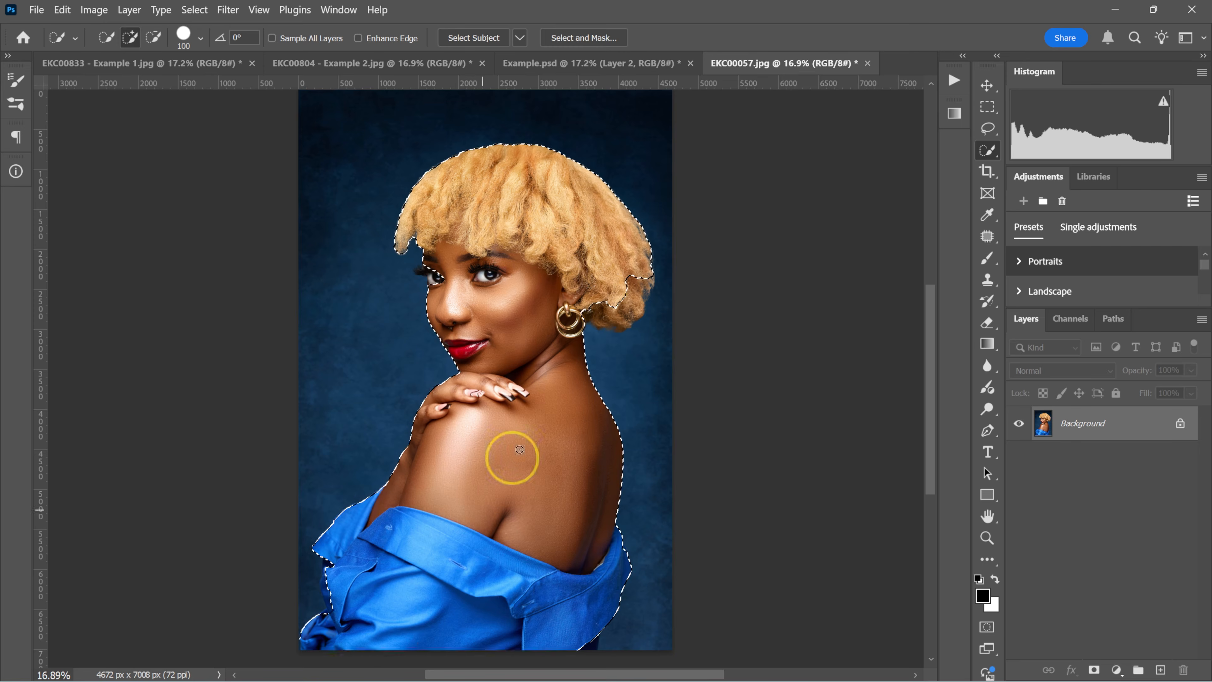
left_click(596, 318)
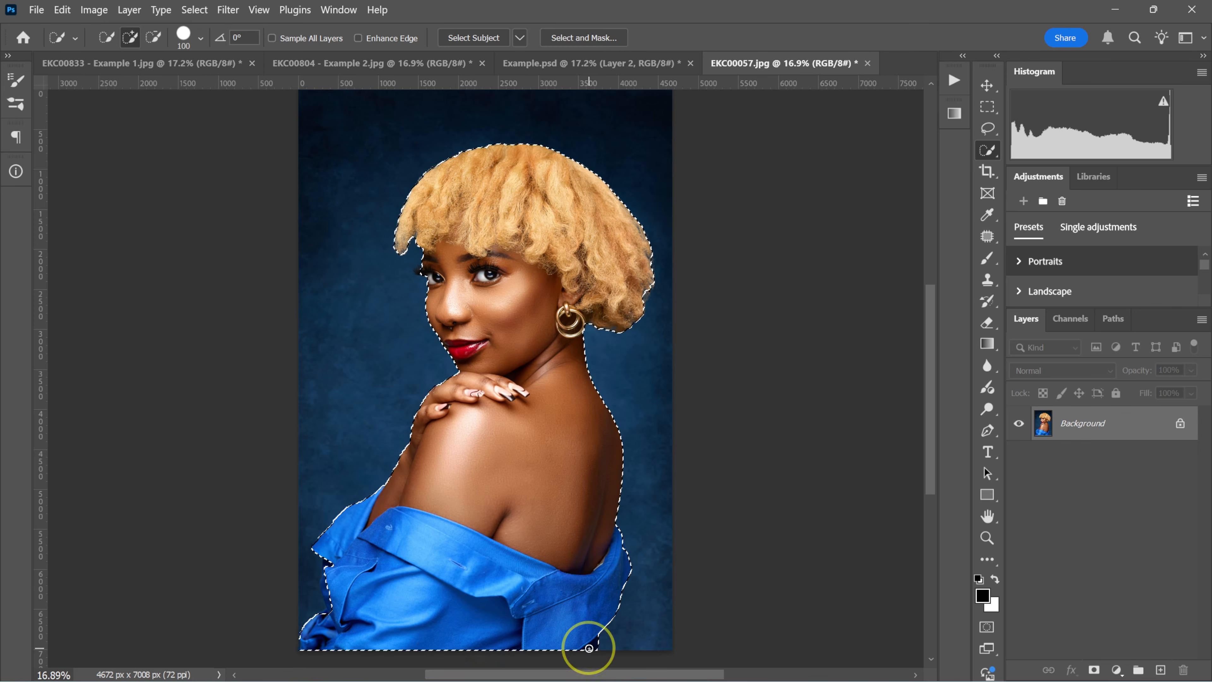
left_click(588, 641)
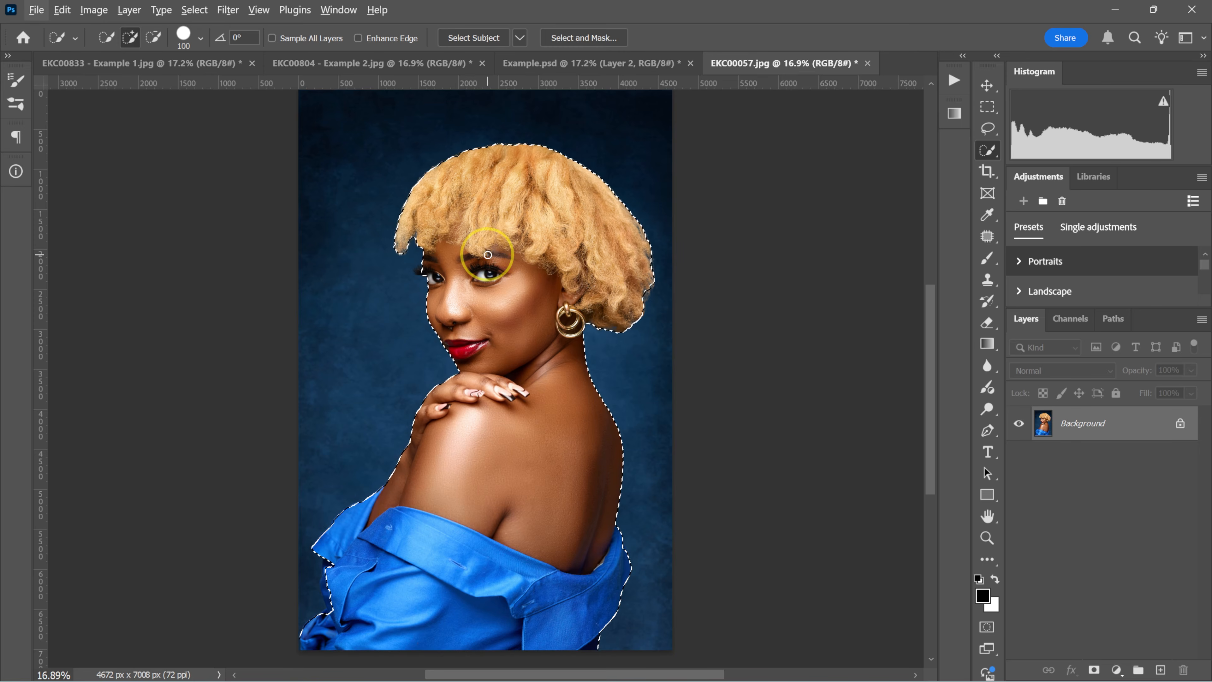
right_click(488, 257)
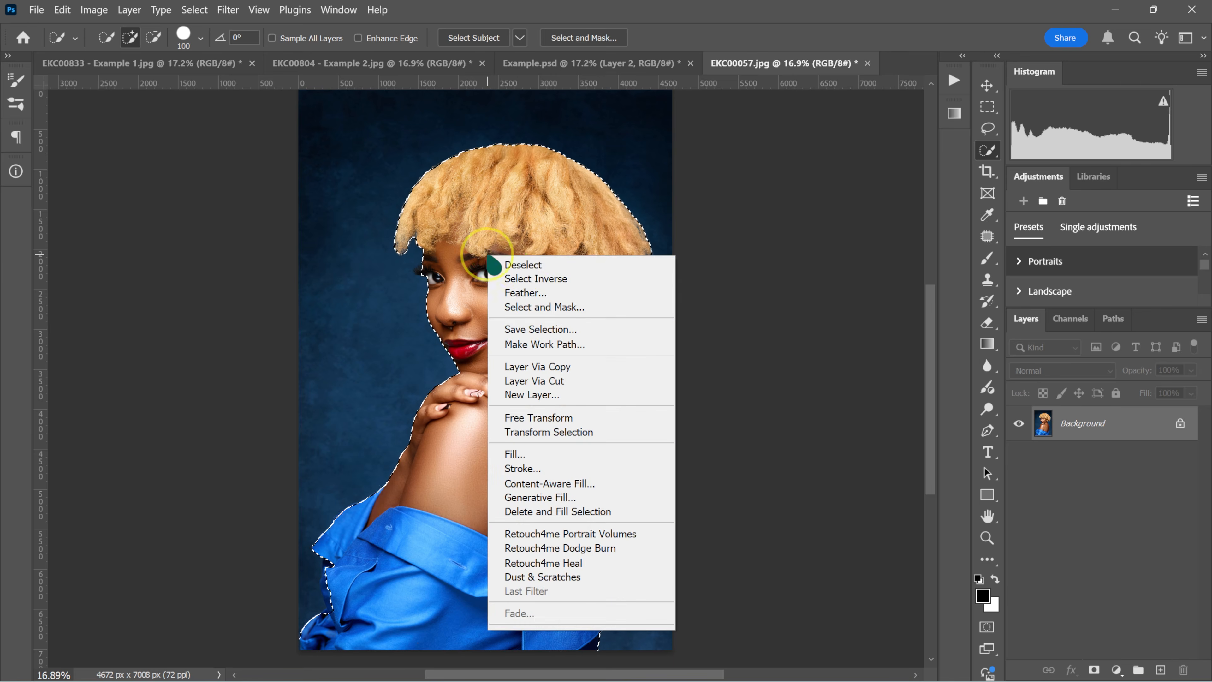
left_click(523, 265)
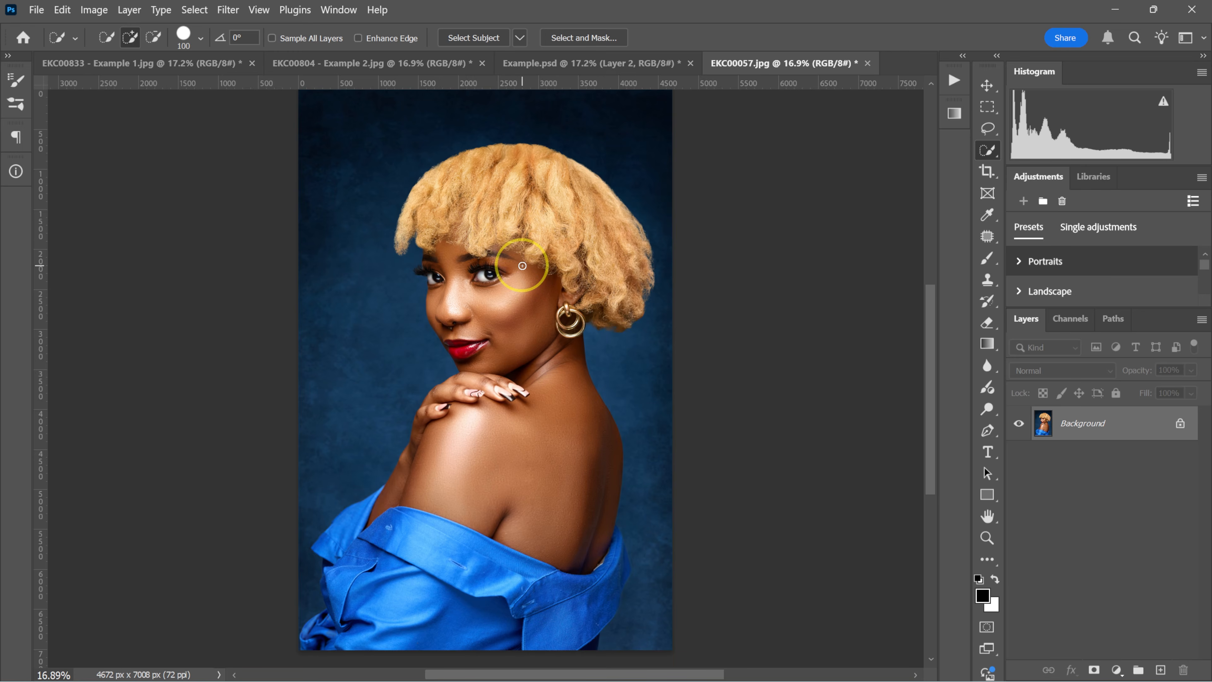
Switch to the Object Selection tool and select the woman using Select Subject with Cloud (Detailed results) processing.
key("shift+w")
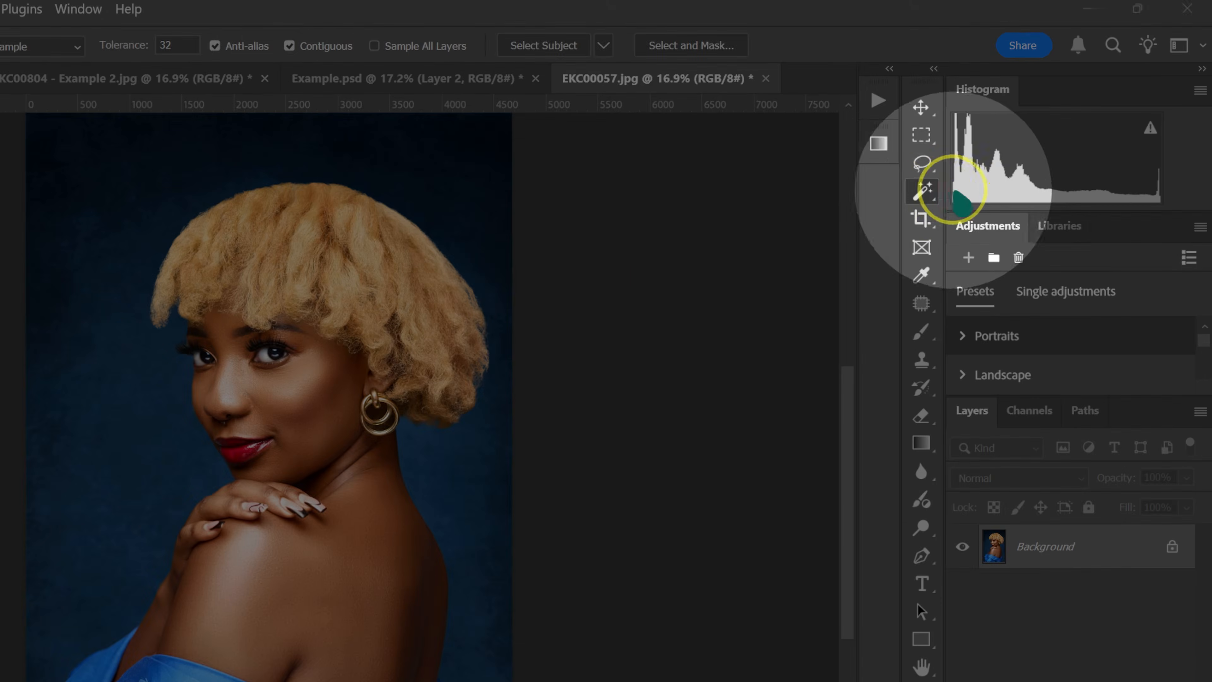
right_click(933, 191)
left_click(1050, 151)
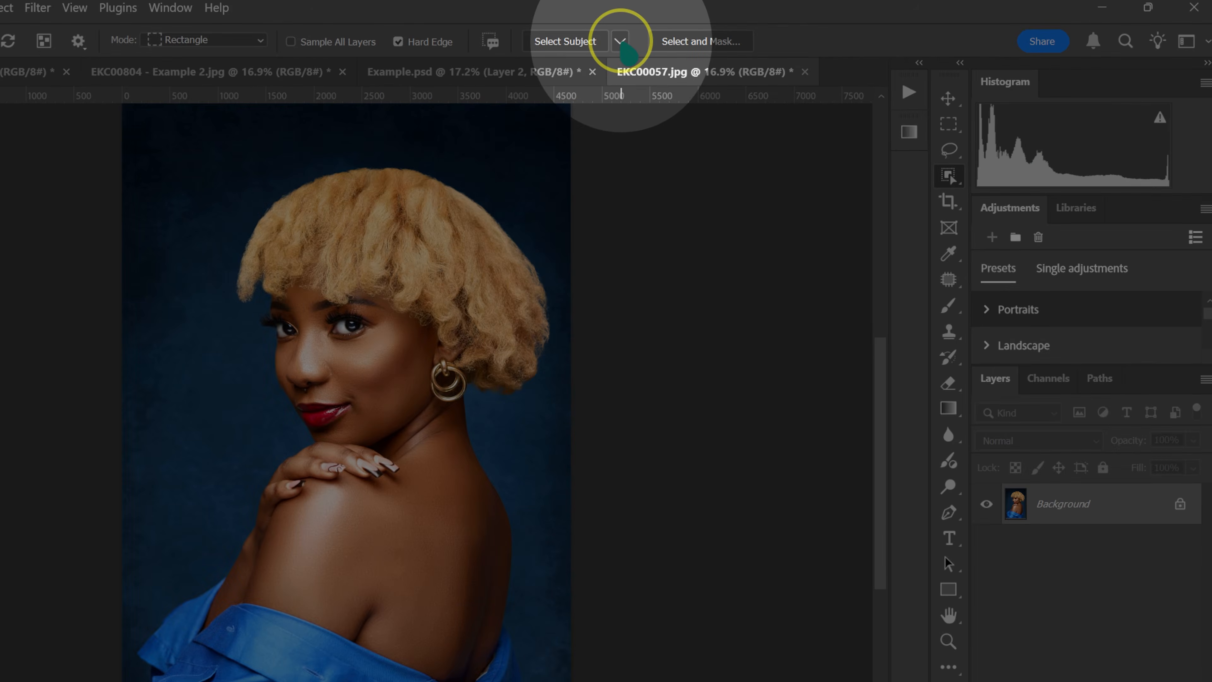
left_click(621, 42)
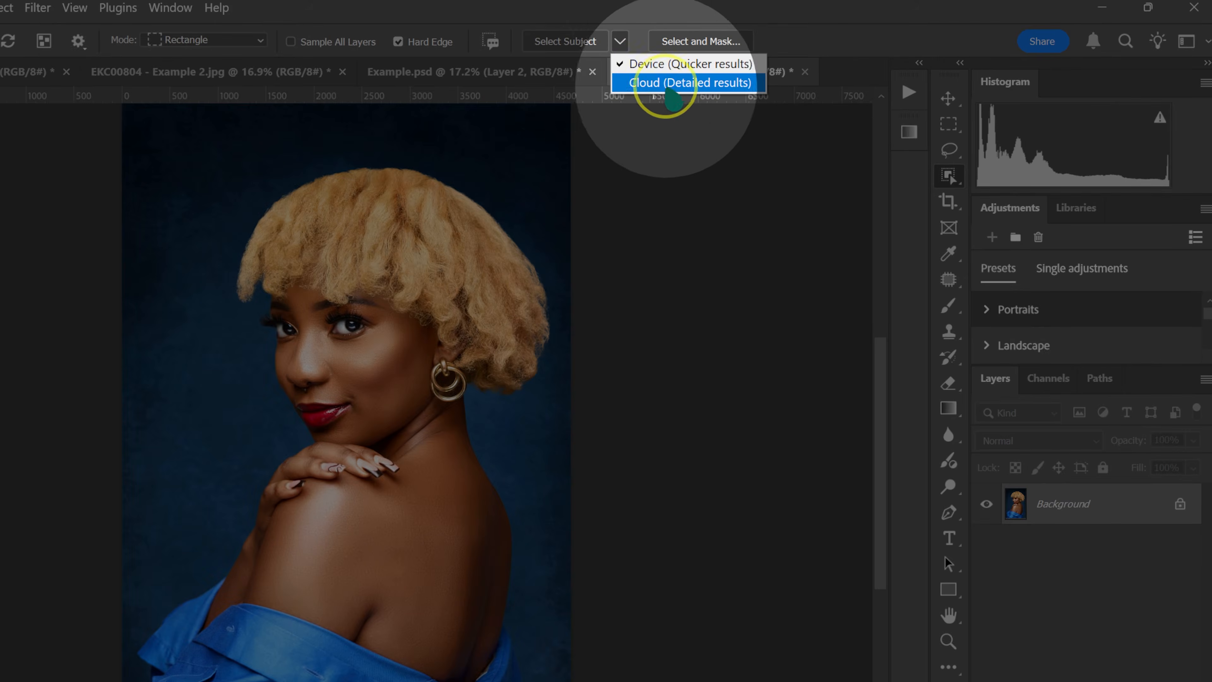
left_click(647, 83)
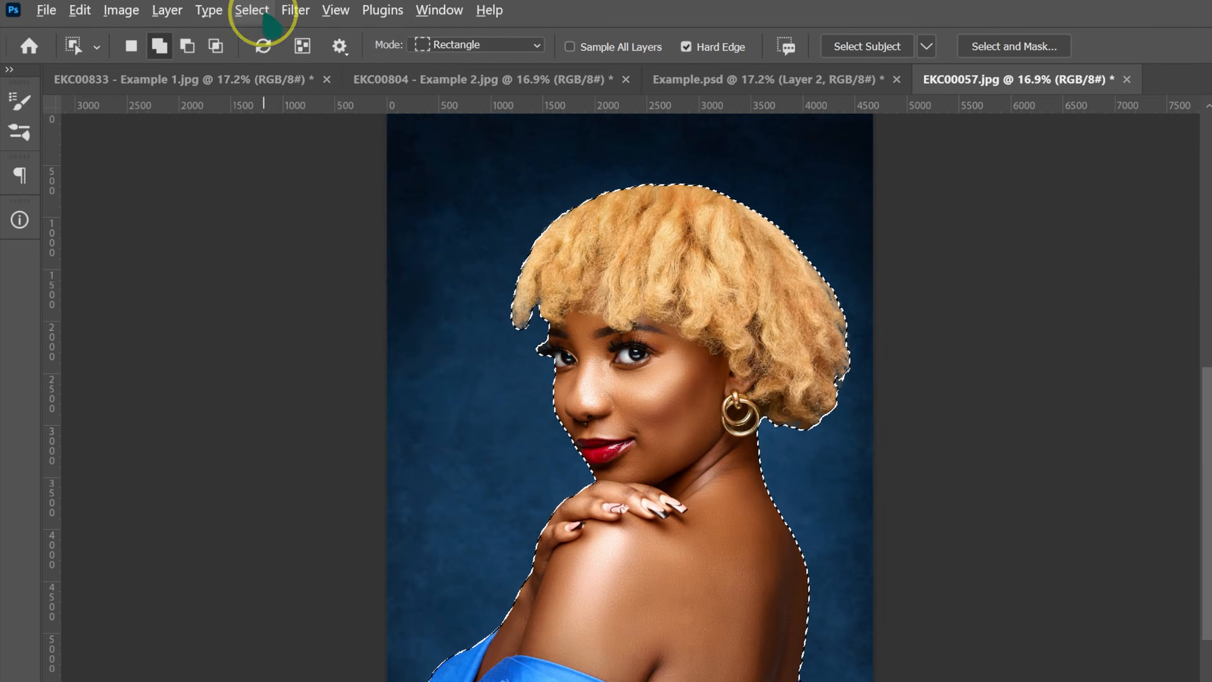
Open Refine Edge for the woman's selection and enable Smart Radius with a radius of 4 px.
left_click(194, 10)
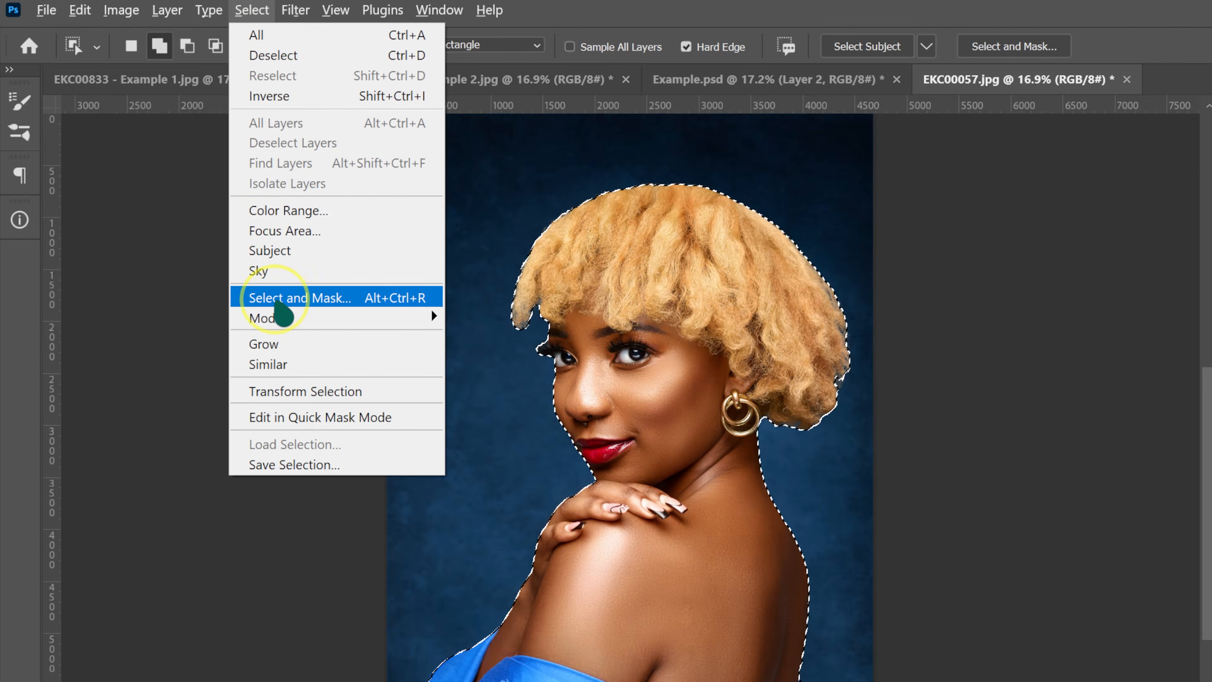
left_click(283, 297)
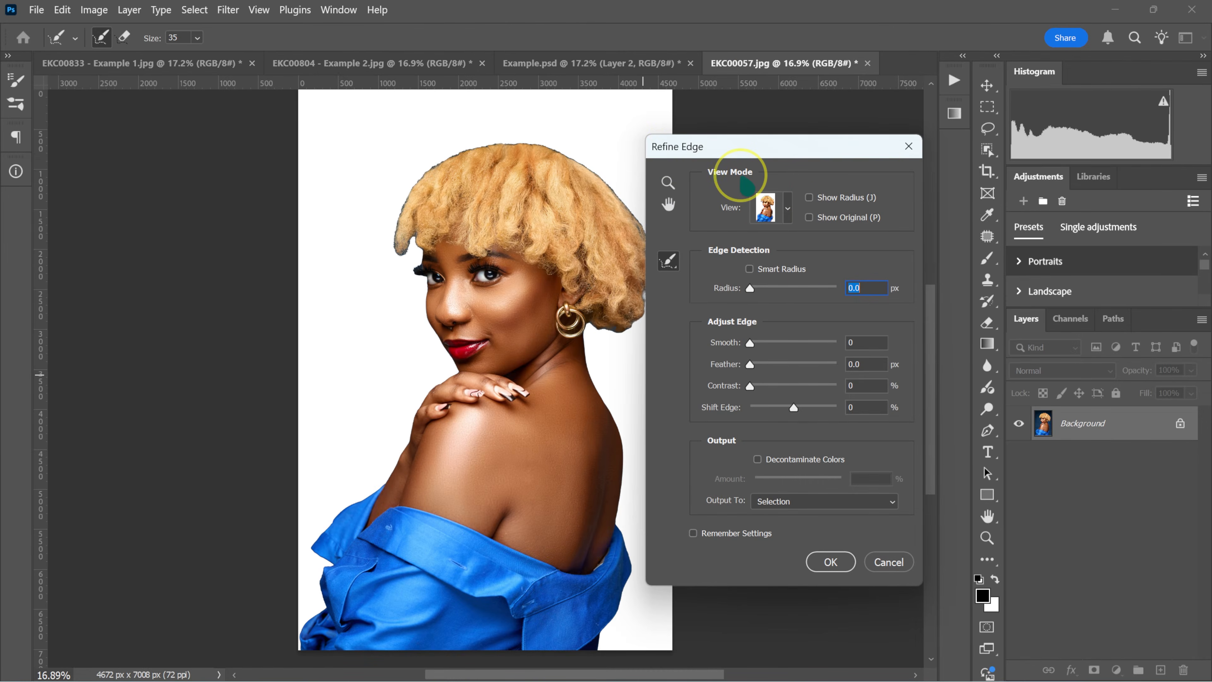
key("alt")
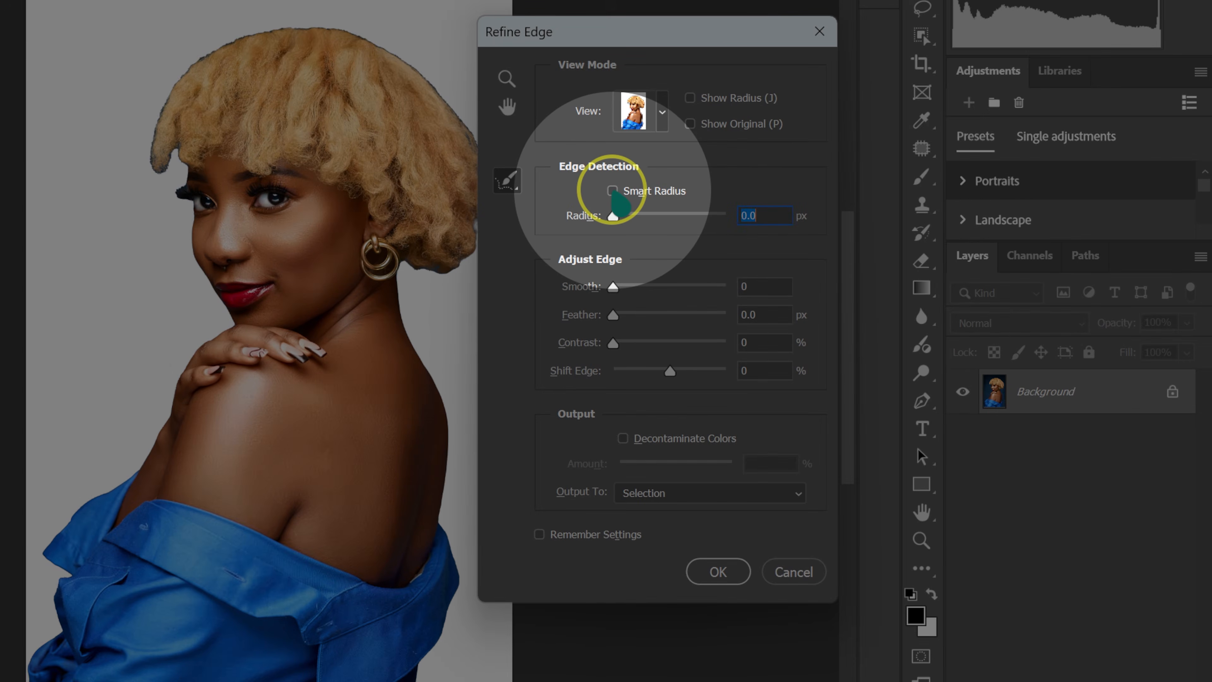
left_click(613, 191)
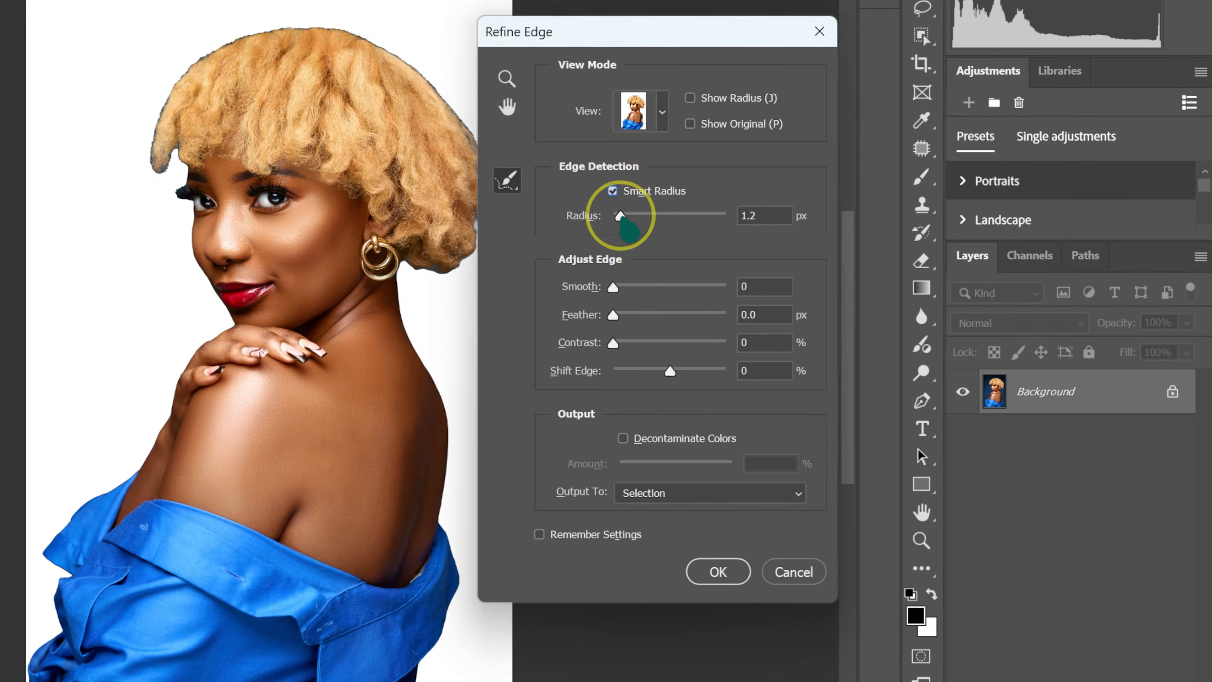
left_click_drag(624, 216, 634, 216)
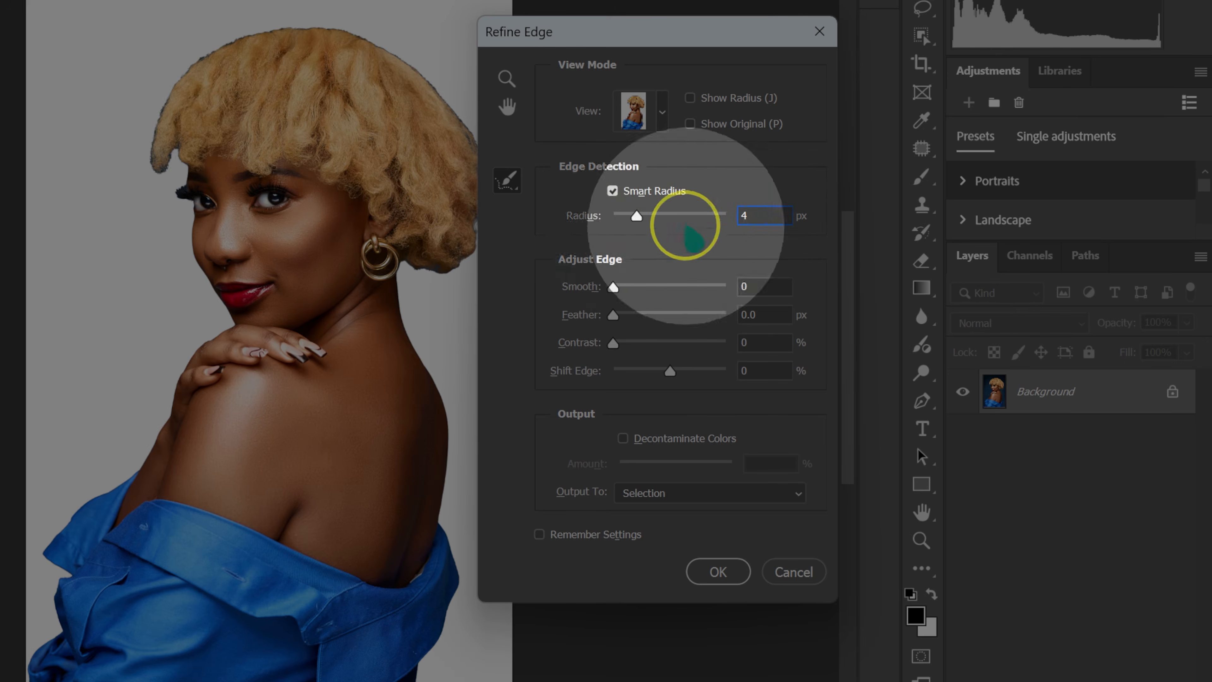
key("alt")
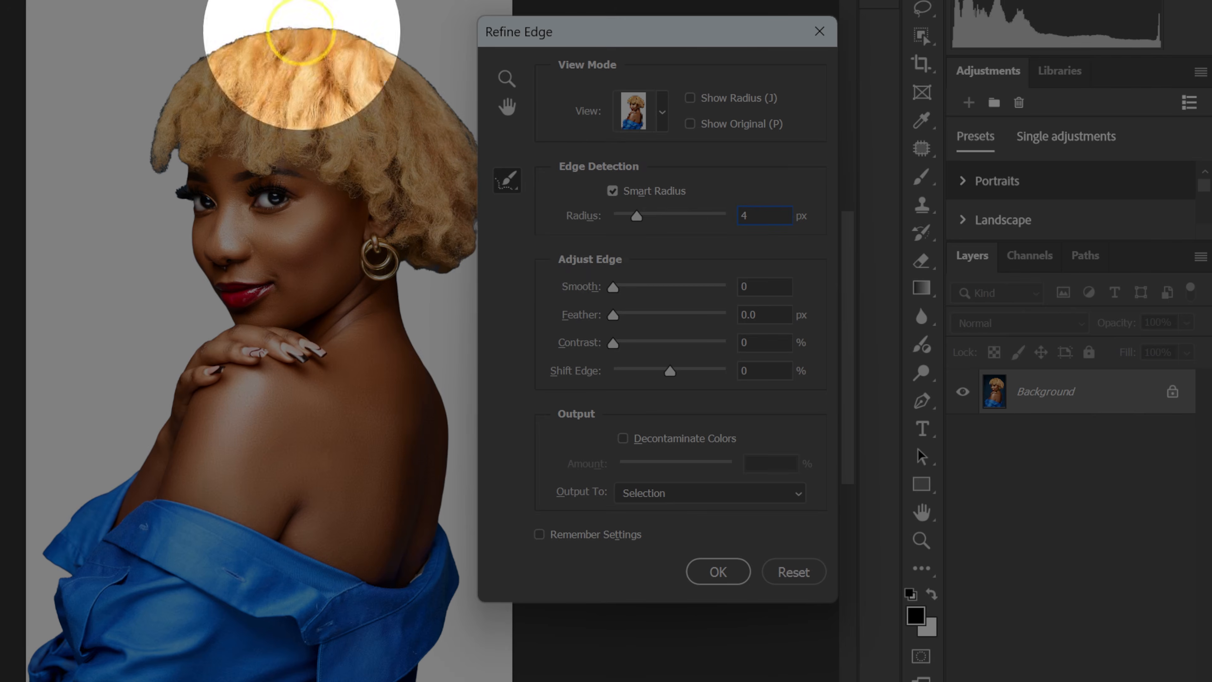
Set the edge smoothing to 2 and, after trying both extremes, shift the edge to -80%.
left_click(742, 287)
type("6")
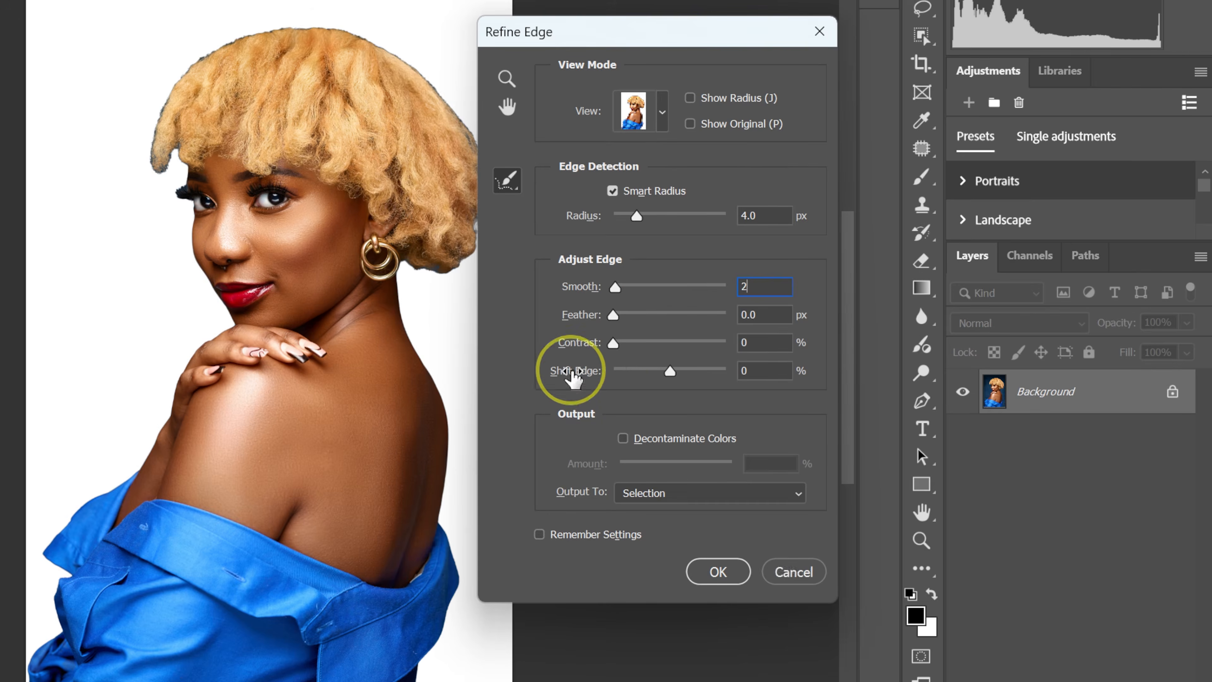
left_click(596, 375)
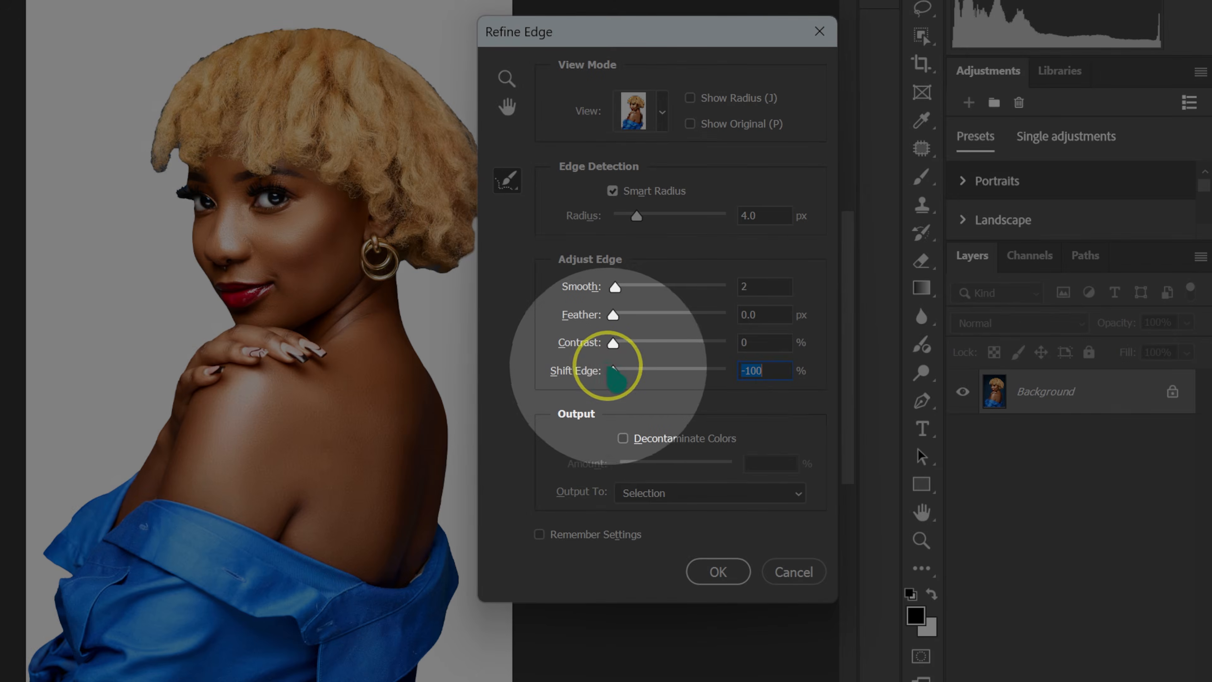
left_click_drag(616, 370, 740, 377)
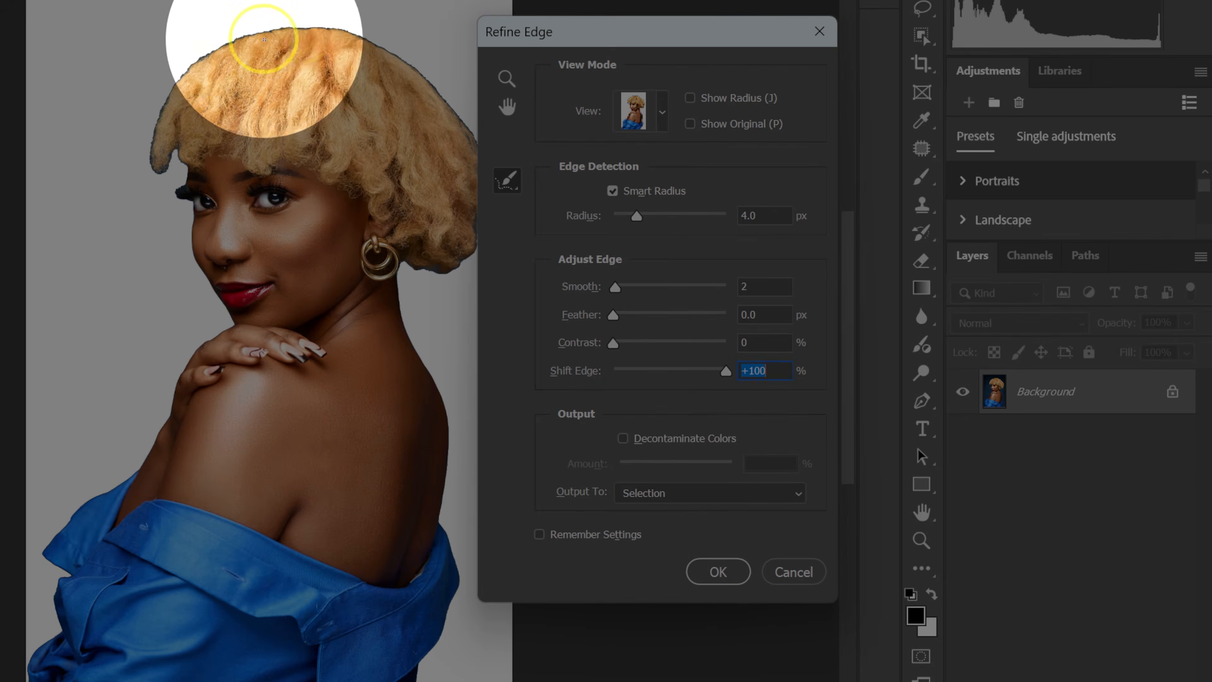
left_click_drag(727, 371, 631, 373)
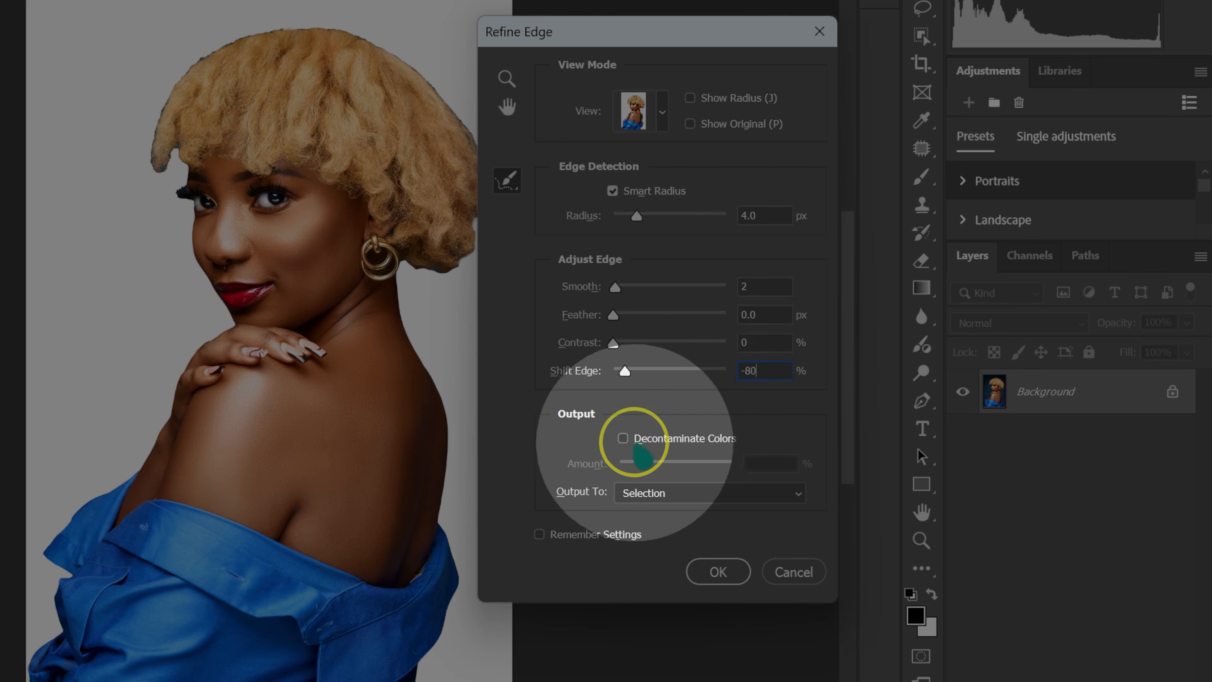
Enable Decontaminate Colors and brush along the outer edges of the woman's hair to refine them.
left_click(651, 438)
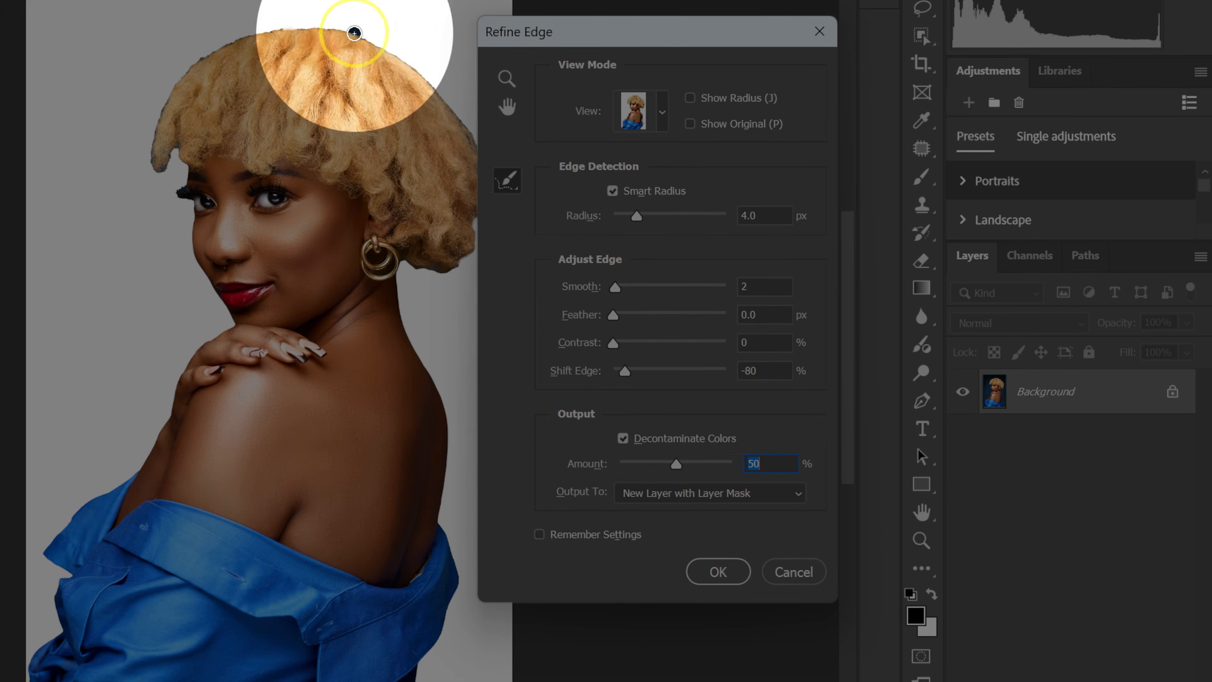
mouse_move(188, 65)
left_mouse_down()
mouse_move(151, 157)
mouse_move(176, 145)
left_mouse_up()
left_click_drag(363, 38, 440, 93)
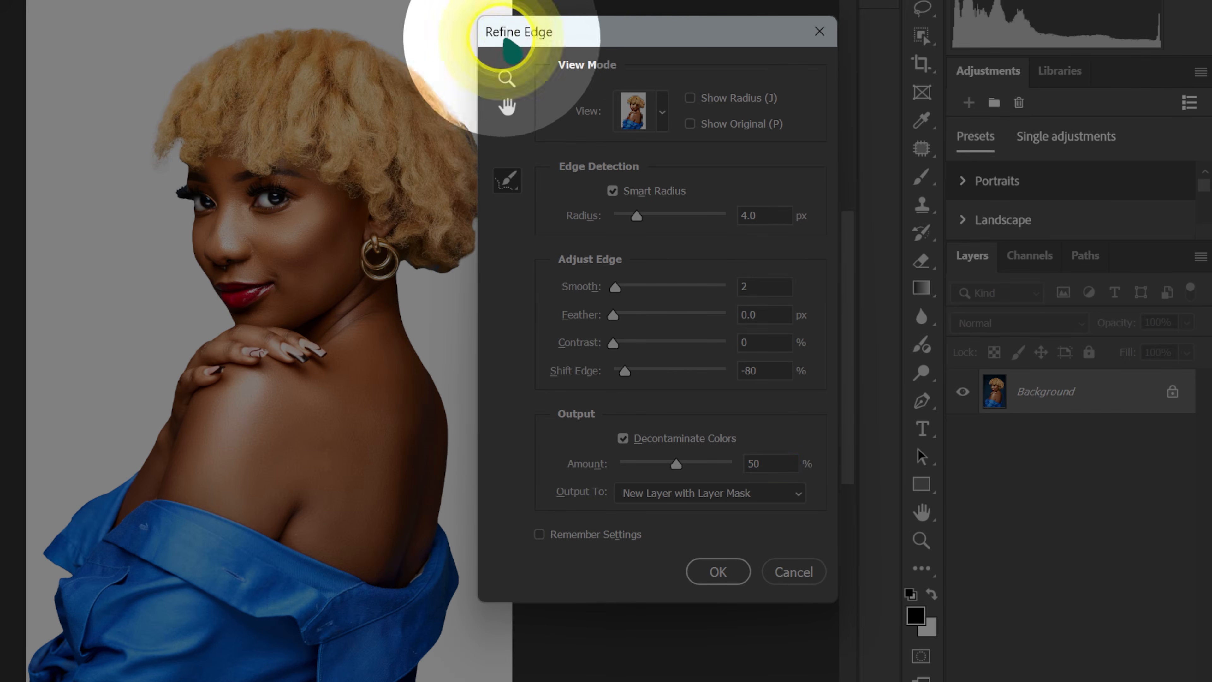
left_click_drag(506, 38, 601, 23)
mouse_move(460, 122)
left_mouse_down()
mouse_move(483, 172)
mouse_move(479, 244)
mouse_move(459, 266)
mouse_move(410, 262)
left_mouse_up()
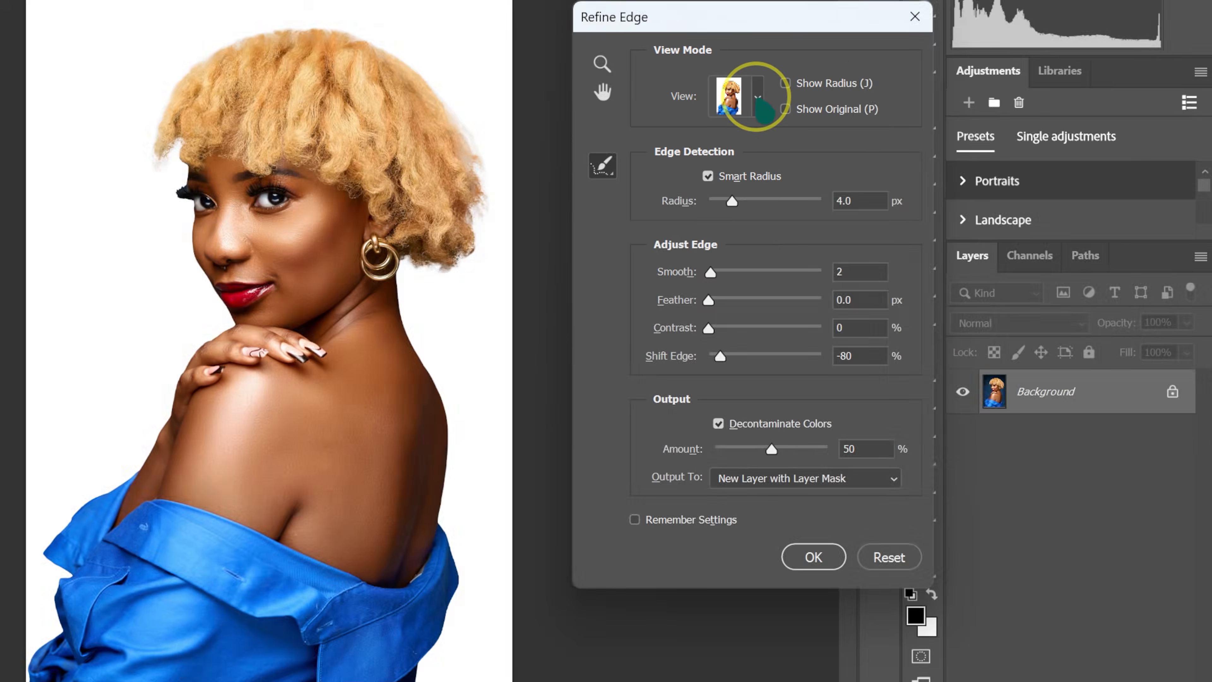
Preview the cut-out in the Overlay, On White, Black & White and On Layers views, ending with On Black.
left_click(750, 110)
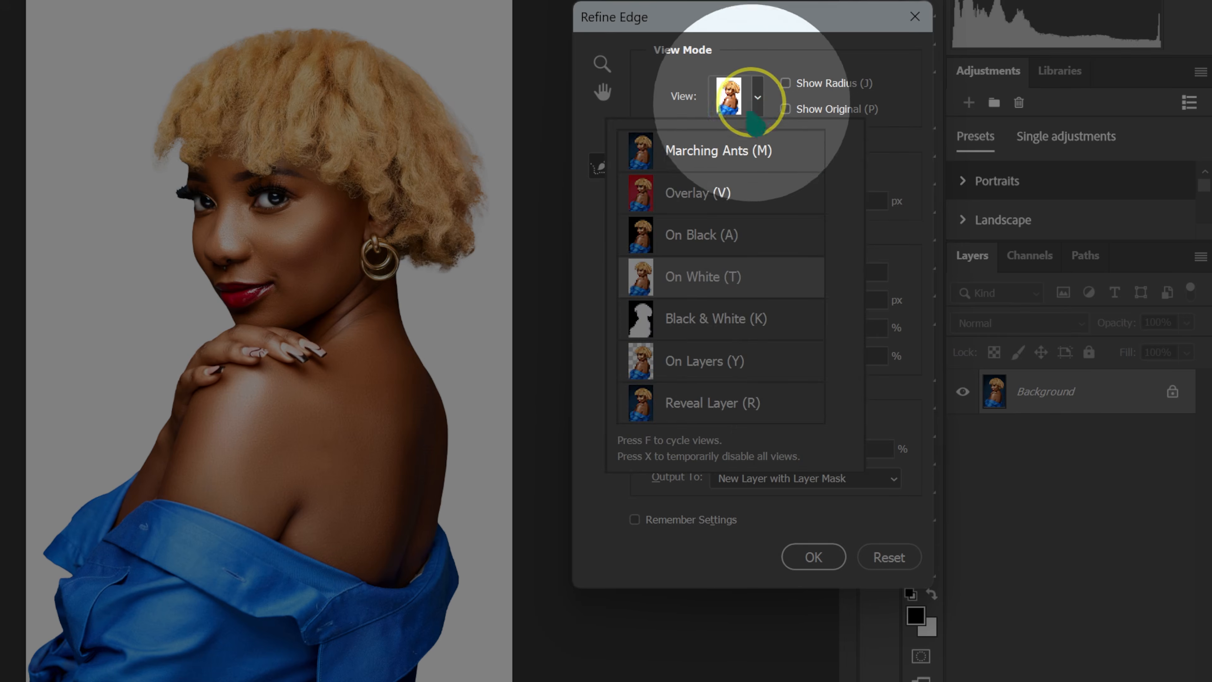
left_click(706, 191)
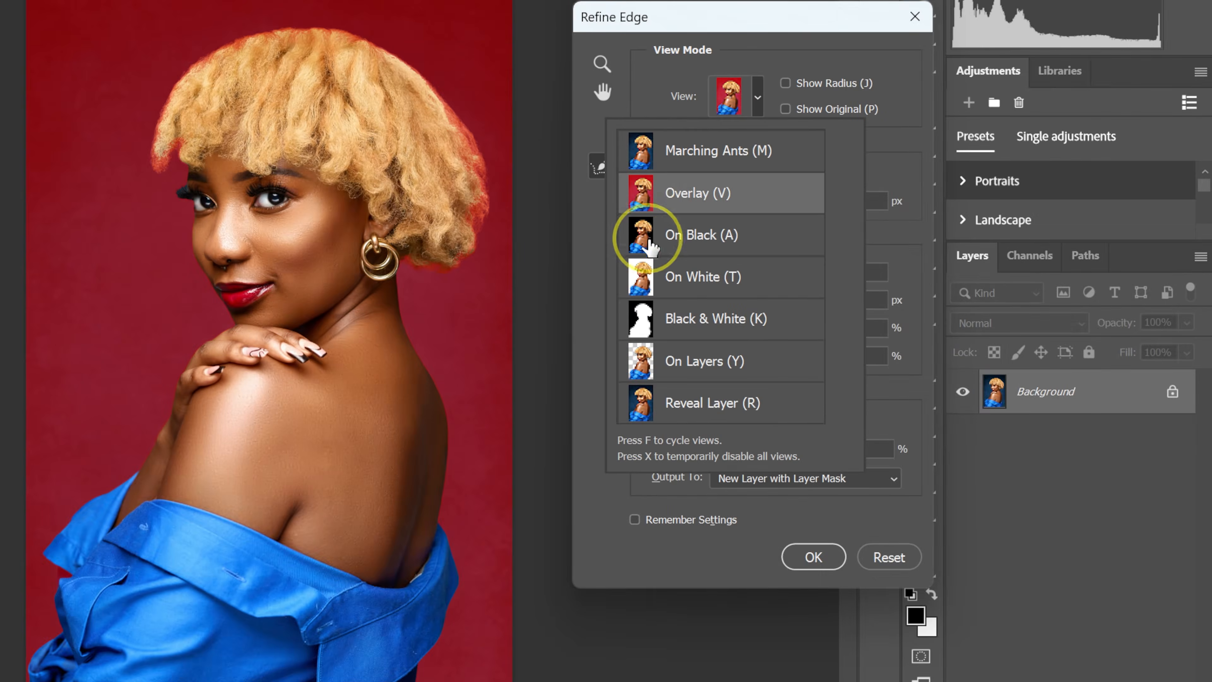
left_click(650, 241)
left_click(642, 277)
left_click(640, 323)
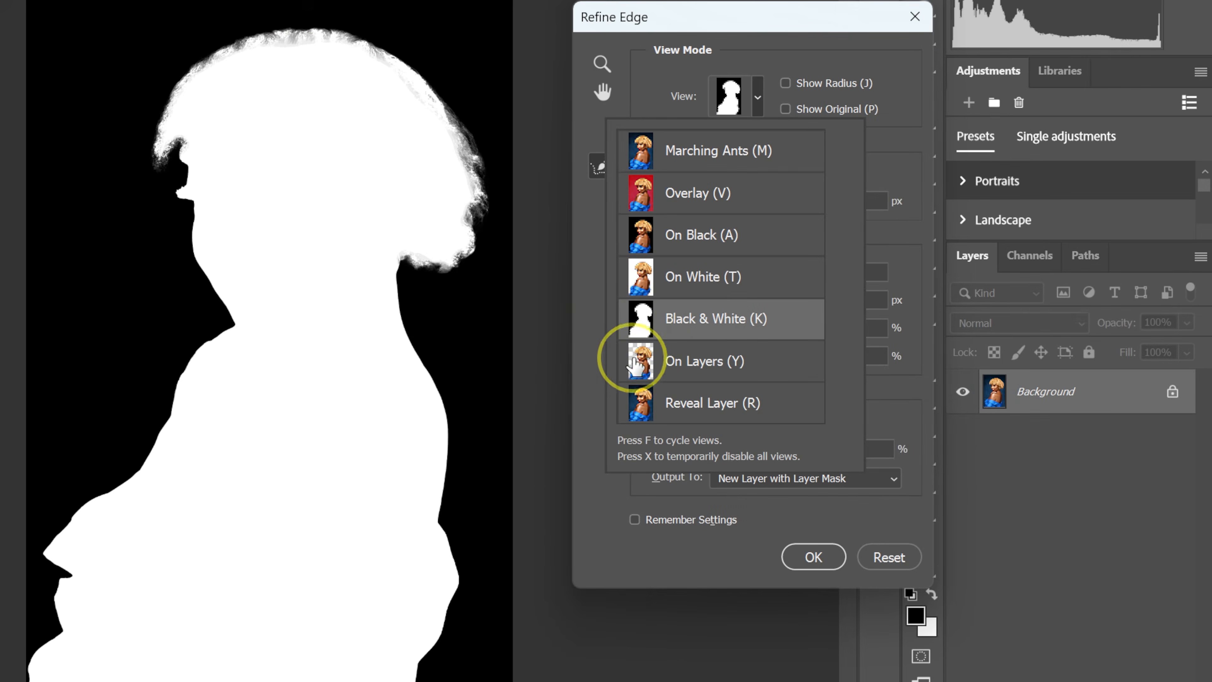
left_click(636, 365)
left_click(694, 235)
left_click(896, 396)
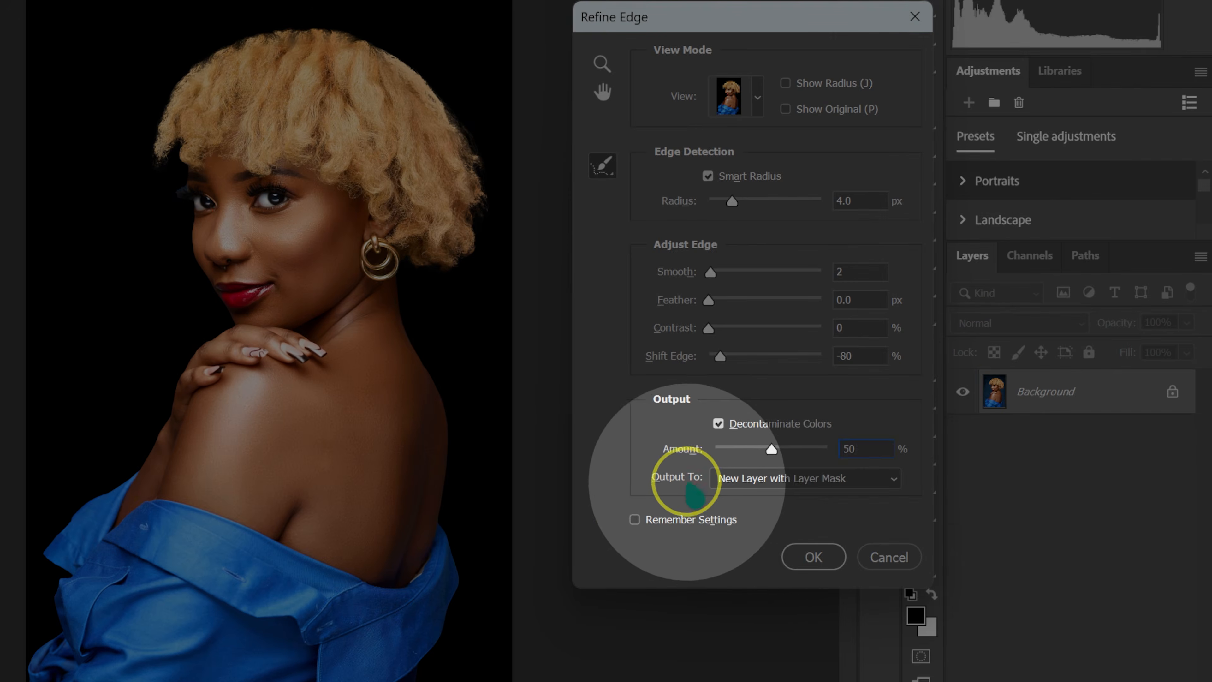
Output the refined selection as a new layer with a layer mask.
left_click(756, 480)
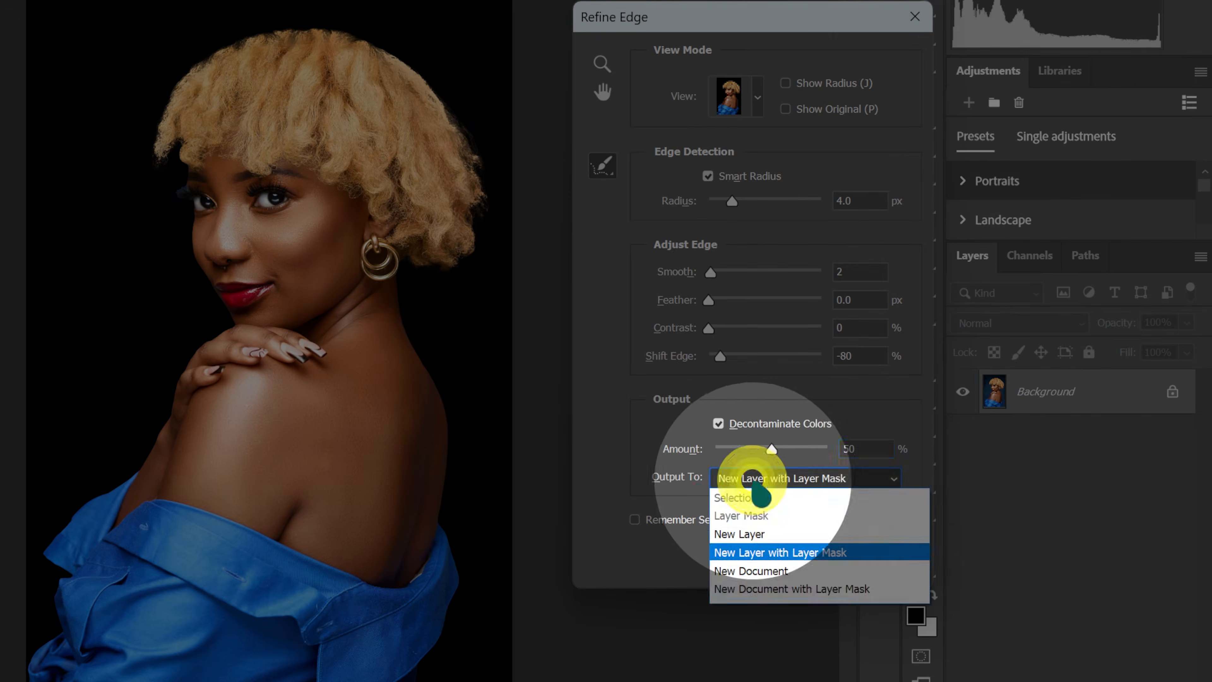
left_click(841, 553)
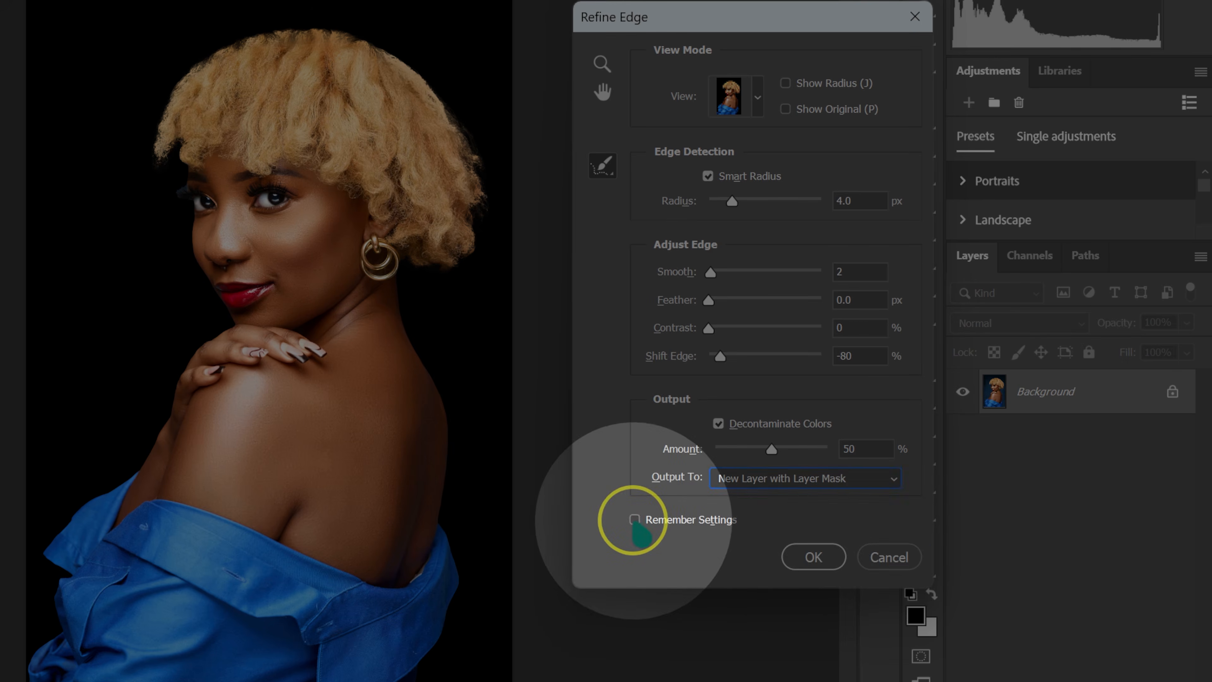
left_click(811, 557)
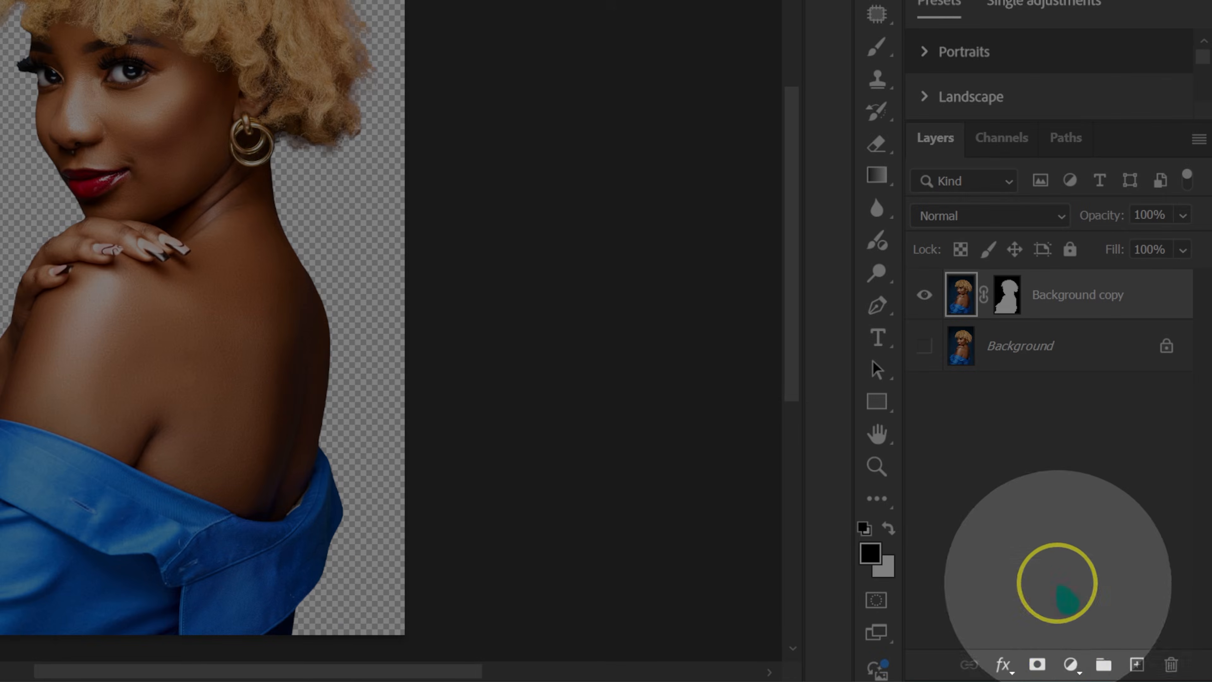
Add a black (#000000) Solid Color fill layer and place it beneath the masked cut-out layer.
left_click(1070, 664)
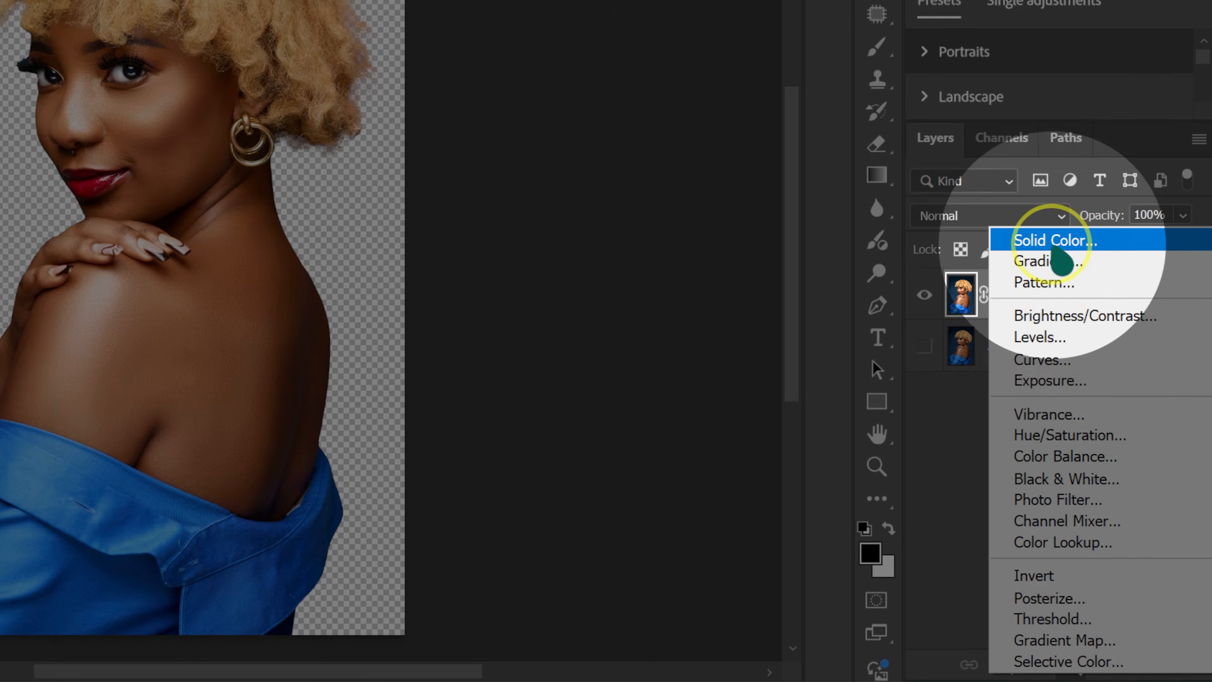
left_click(1055, 244)
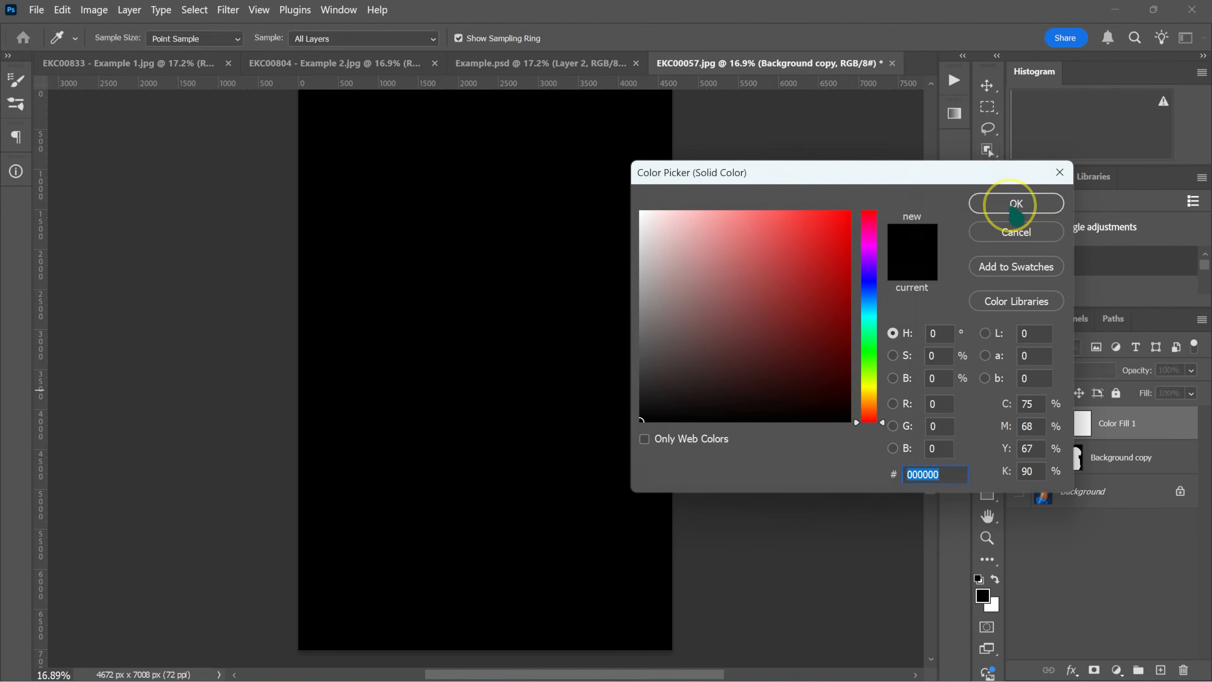
left_click(1016, 204)
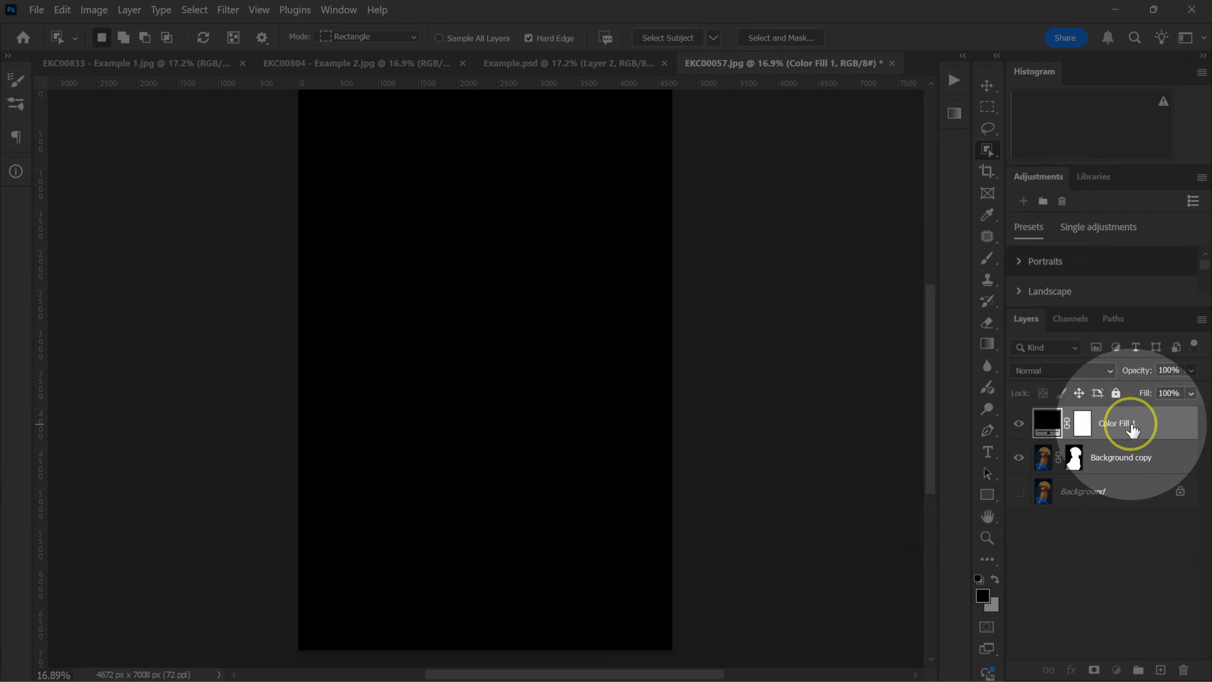
left_click_drag(1134, 430, 1135, 460)
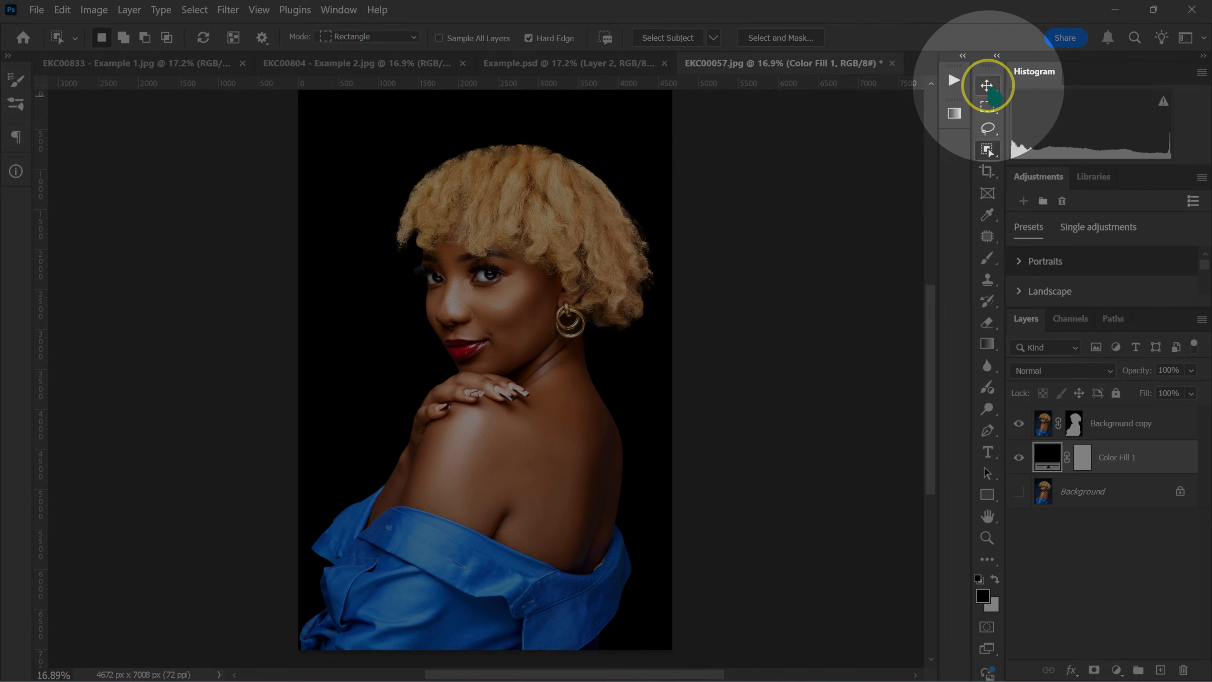
Recolor the solid fill layer to teal #1e8591 by sampling colors from the photo and shifting the sampled skin brown to hue 186°.
left_click(987, 85)
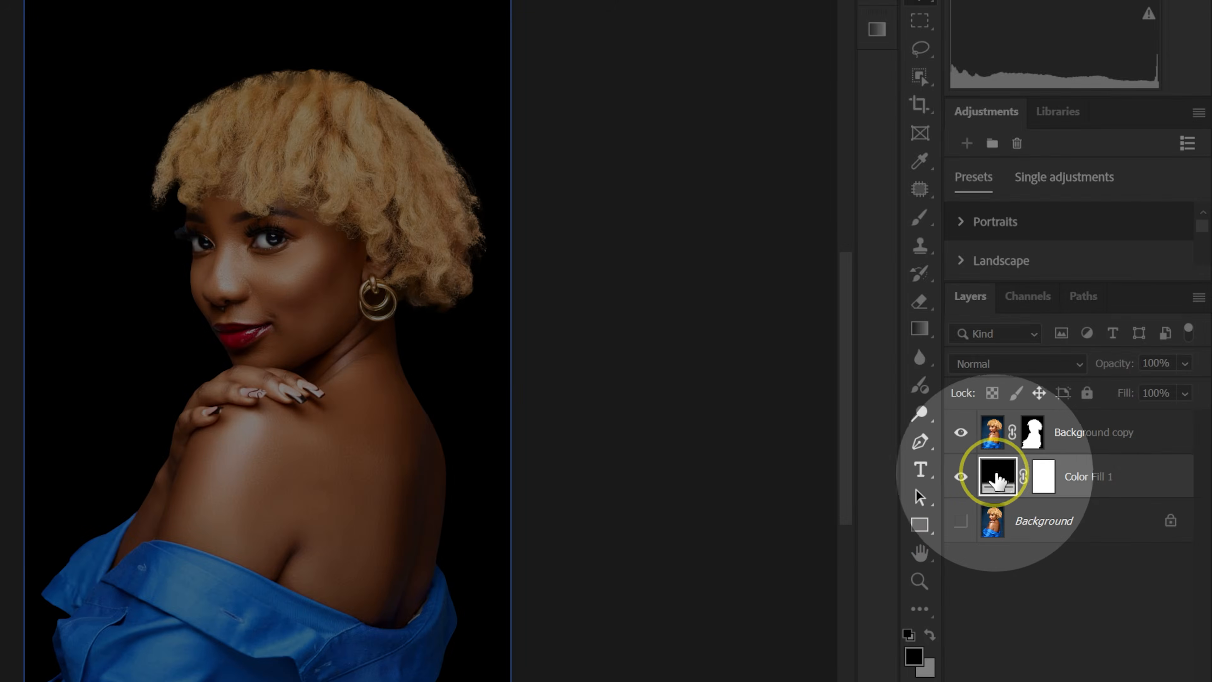
left_click(1047, 456)
double_click(998, 475)
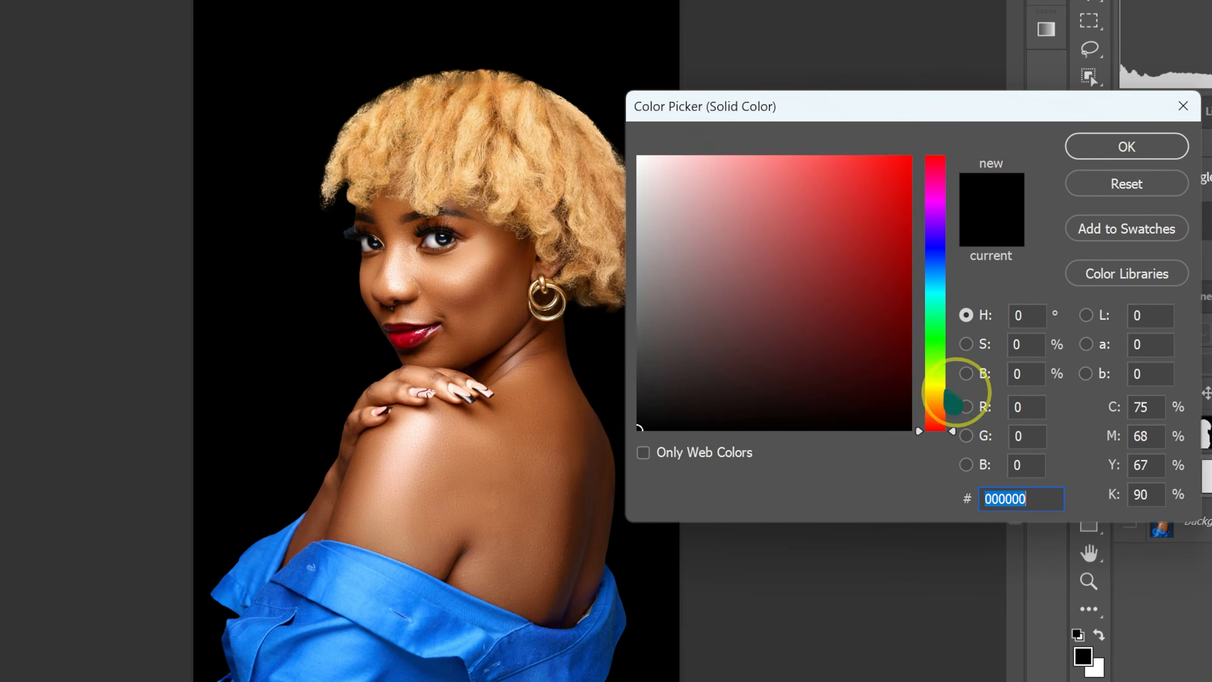
left_click(320, 250)
left_click(408, 334)
left_click(231, 568)
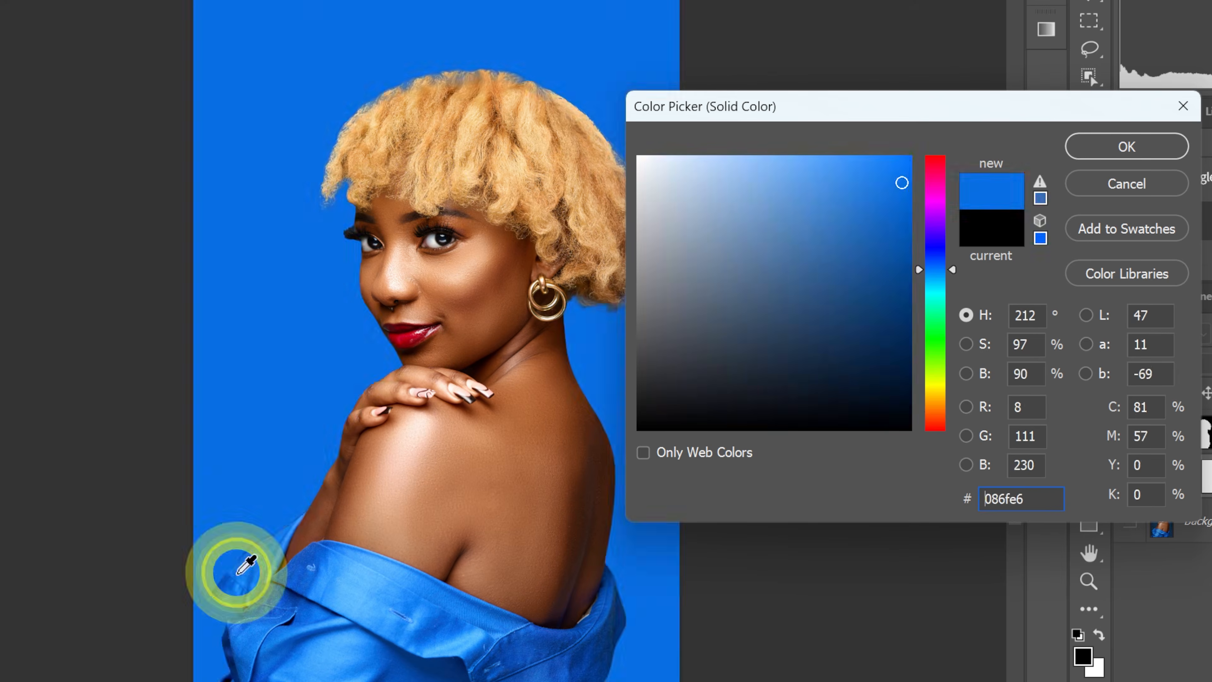
left_click(523, 196)
left_click(455, 311)
left_click(544, 436)
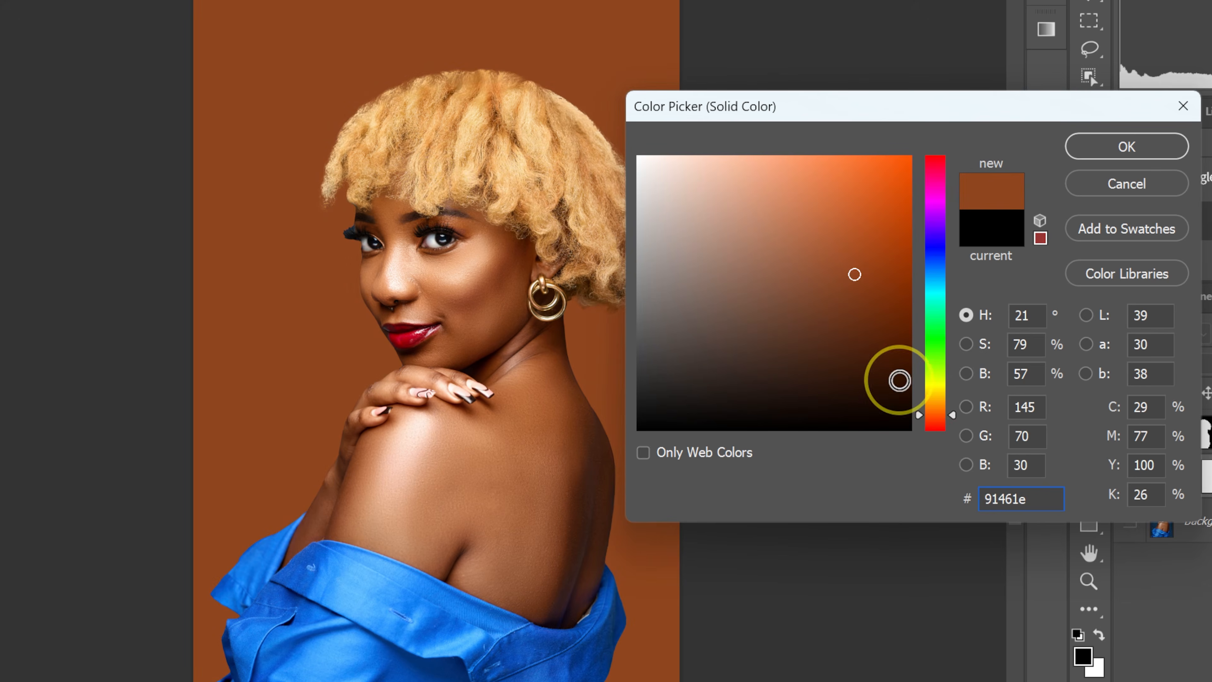
left_click_drag(936, 418, 959, 289)
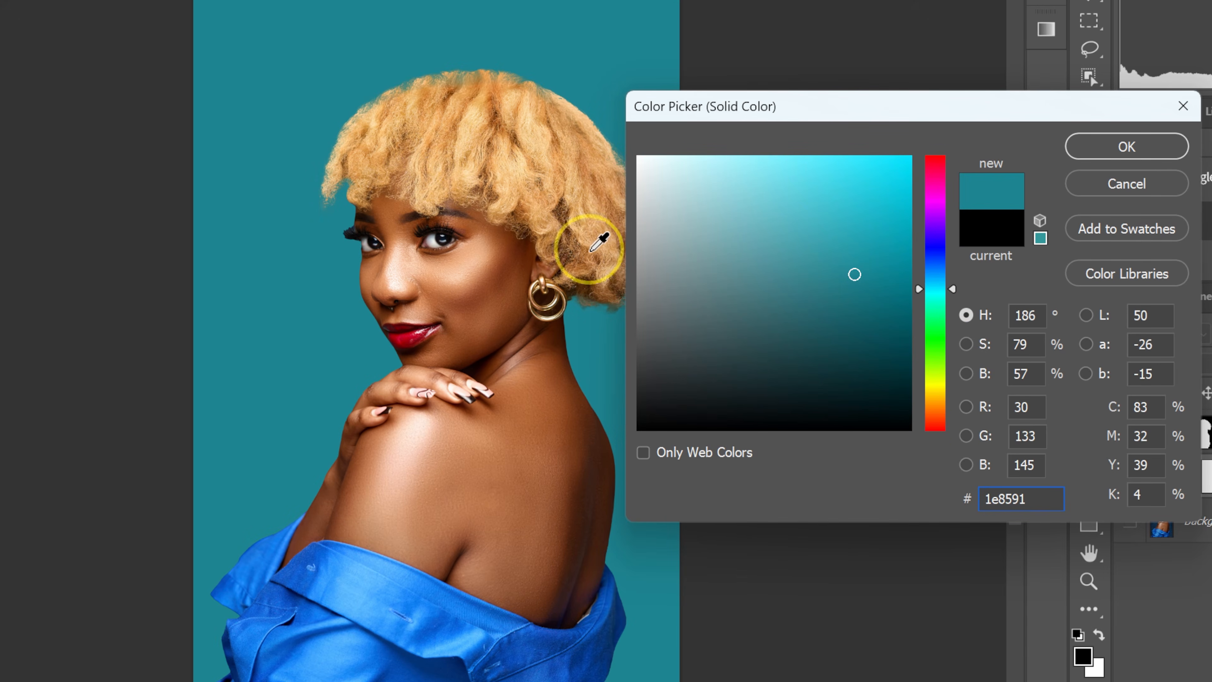
left_click(1139, 150)
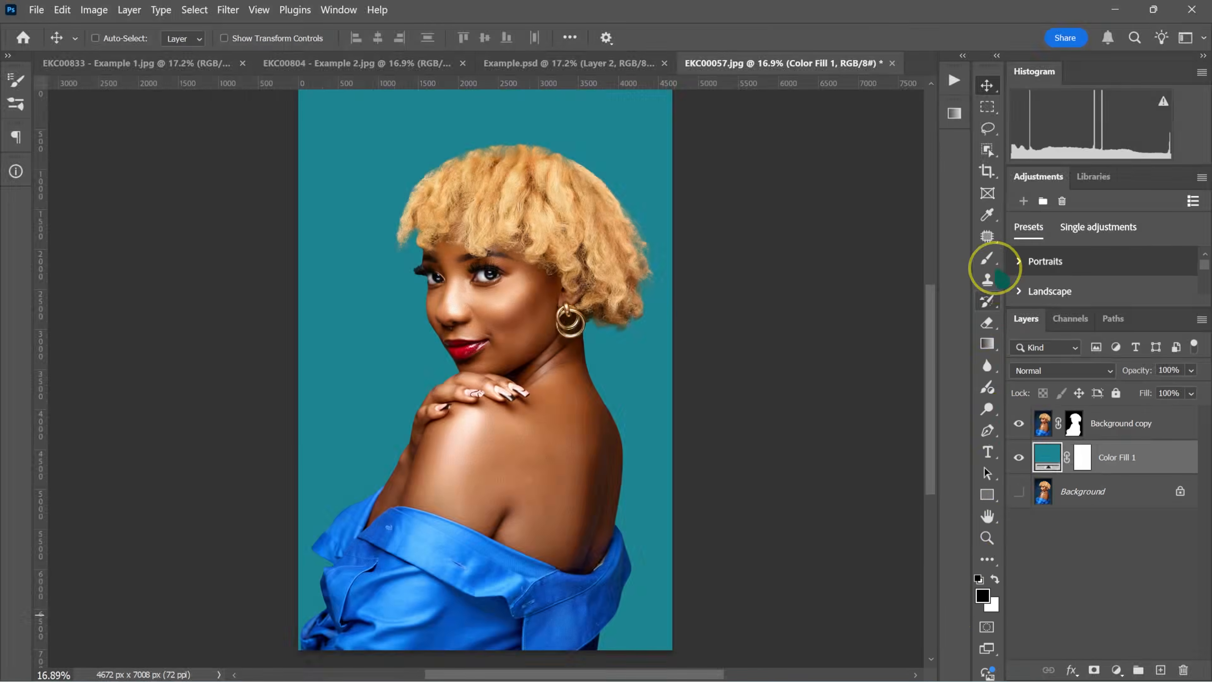
Activate the Brush tool, target the cut-out layer's mask, and make white the foreground color.
left_click(988, 259)
right_click(921, 216)
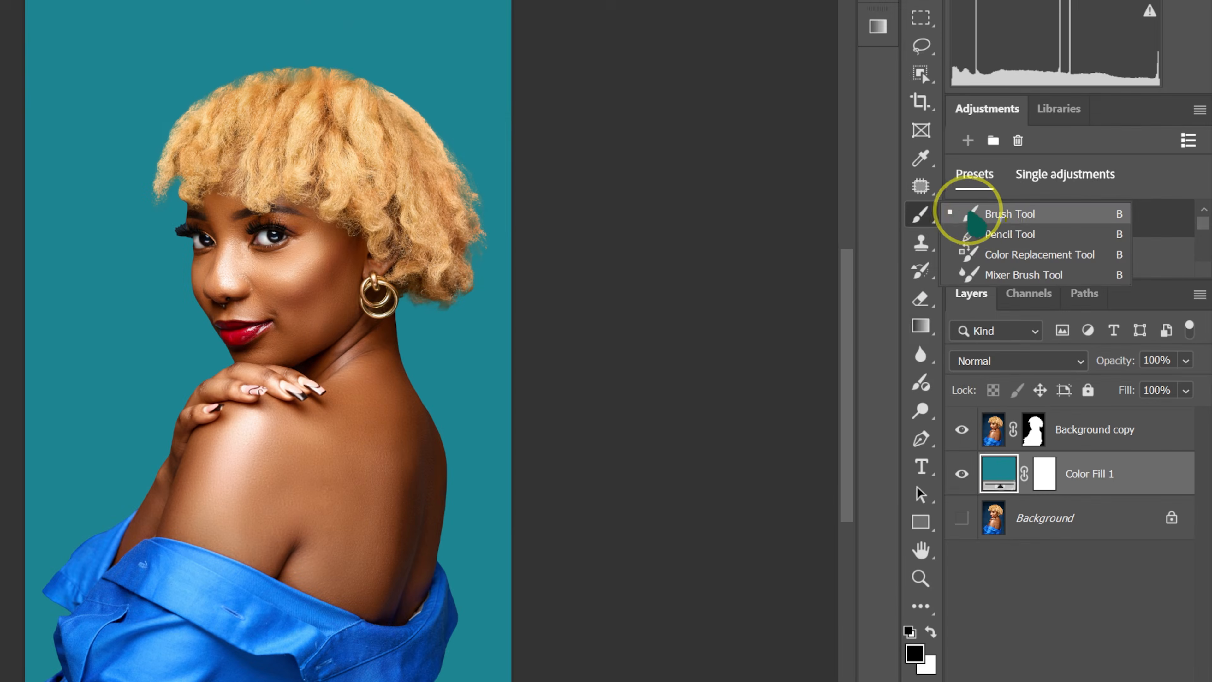
left_click(986, 215)
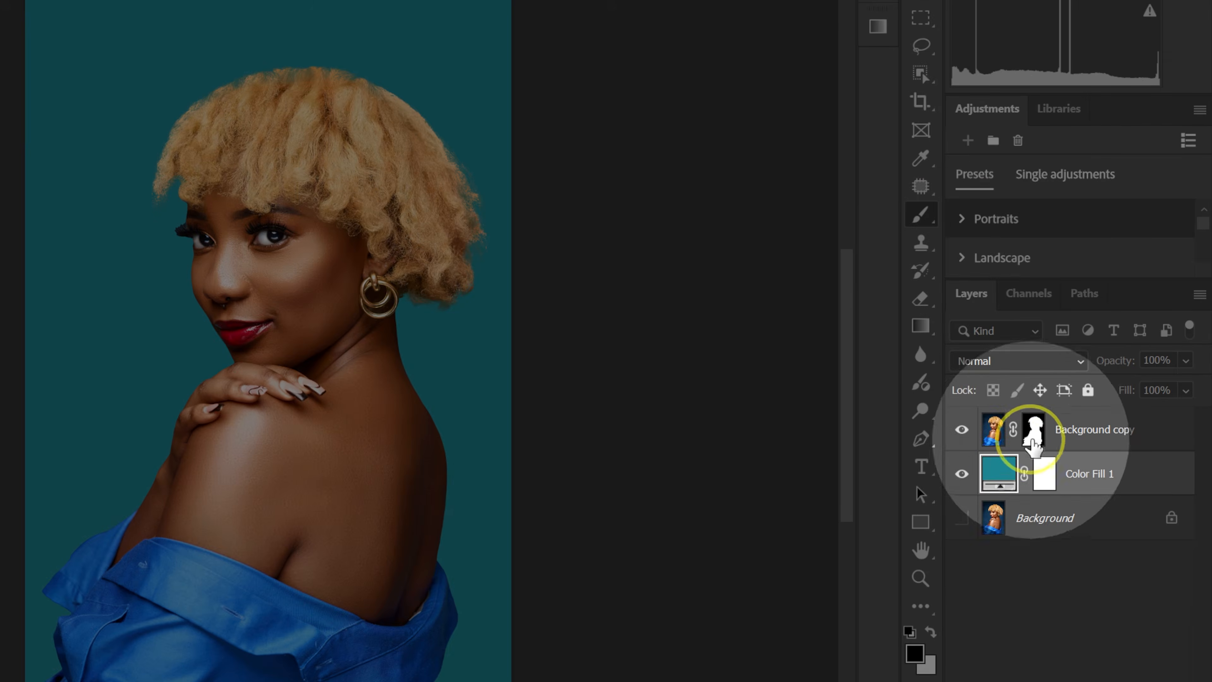
left_click(1034, 430)
key("x")
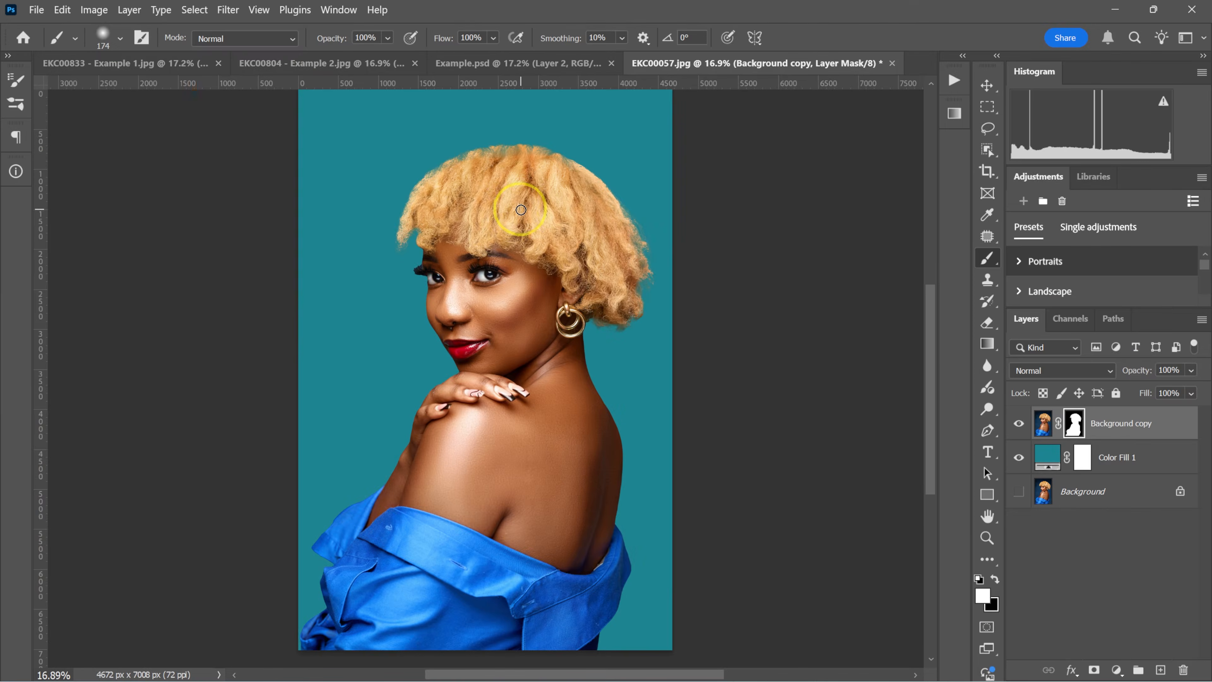
Adjust the brush size over the woman's hair, trying 300 px and finishing at 175 px, for touching up the cut-out's mask.
key("ctrl+plus")
key("ctrl+plus")
scroll(520, 206, "up", 8)
key("bracketright")
key("bracketright")
key("bracketright")
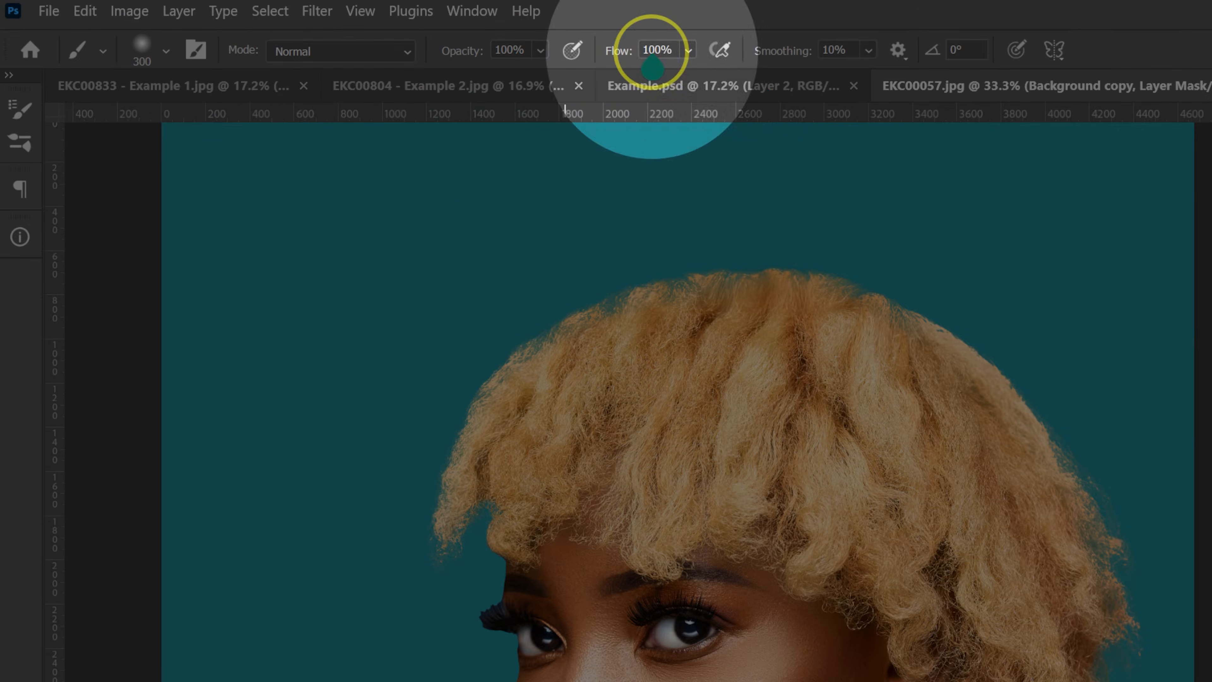
key("bracketleft")
key("bracketleft")
key("bracketleft")
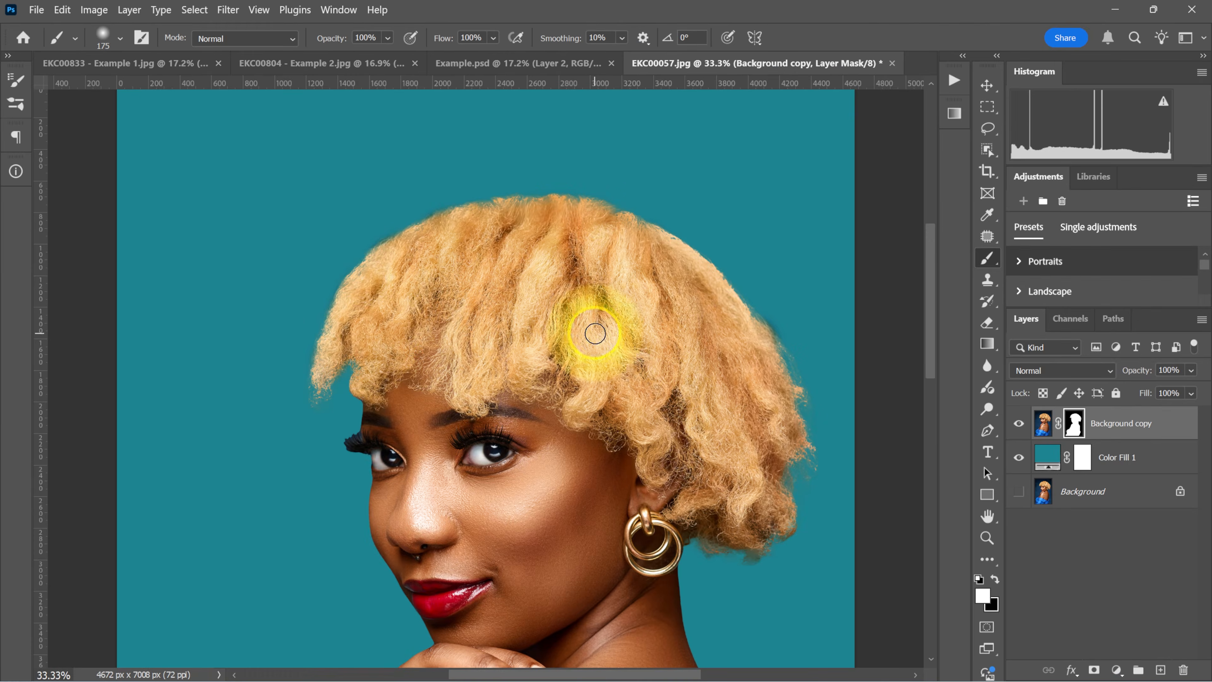
key("ctrl+0")
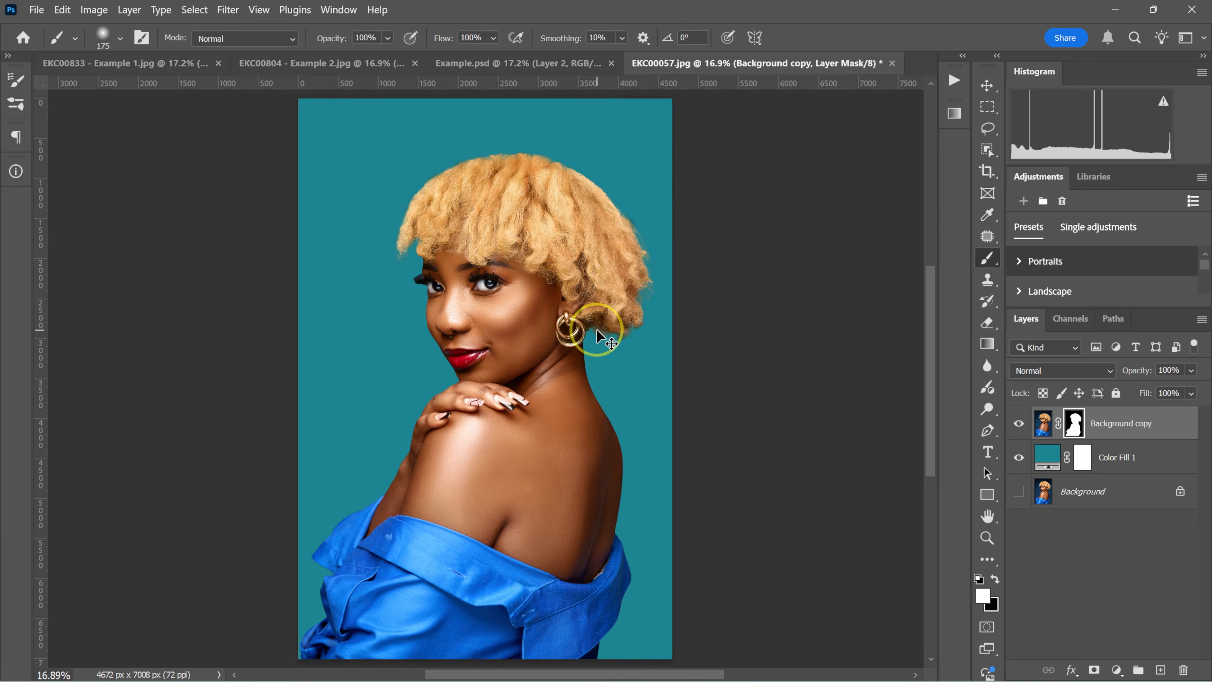